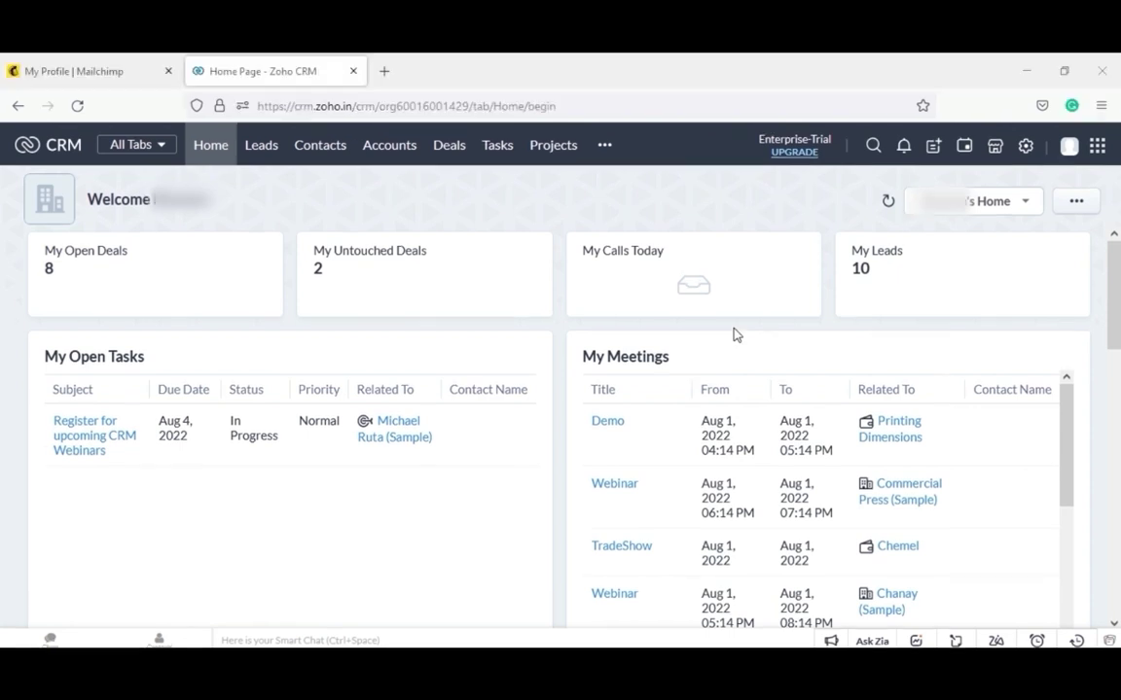
Find Marketplace in the CRM setup and open its list of all extensions.
{"action": "left_click", "coordinate": [1027, 147]}
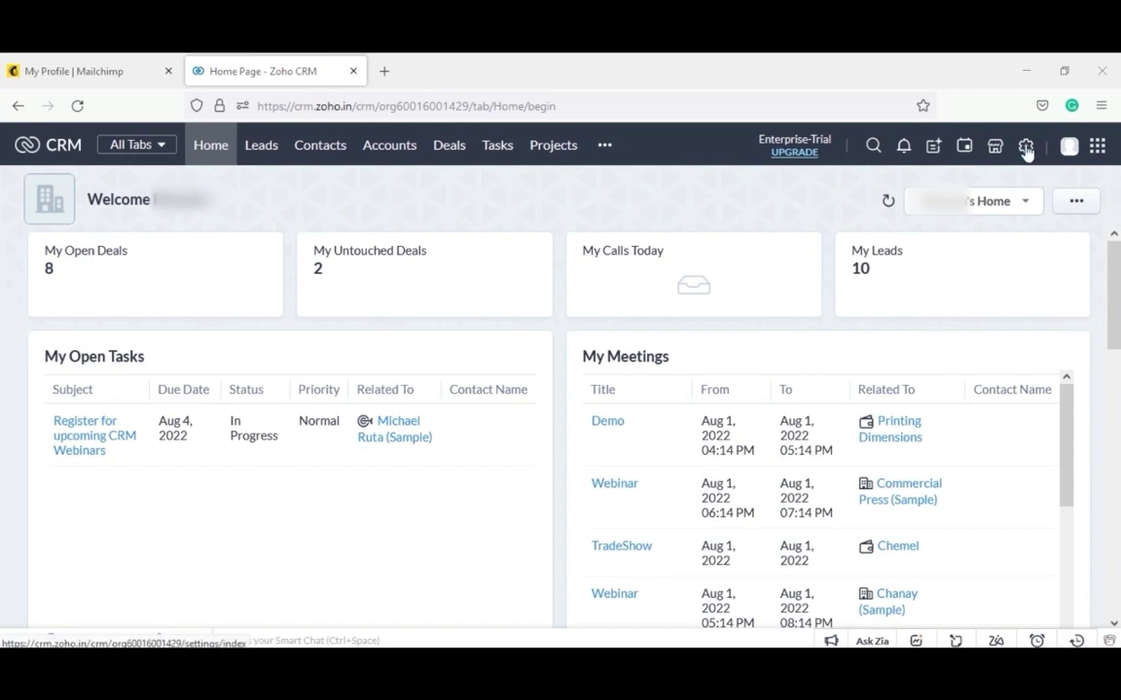
{"action": "type", "text": "Mark"}
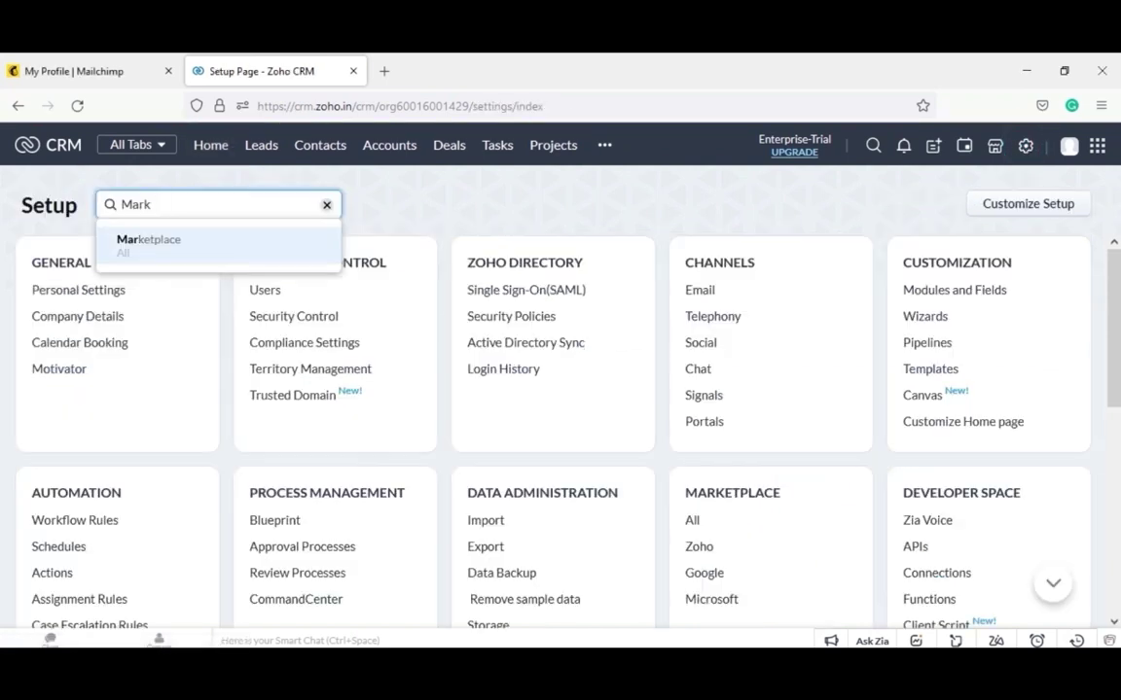
{"action": "type", "text": "et"}
{"action": "left_click", "coordinate": [162, 251]}
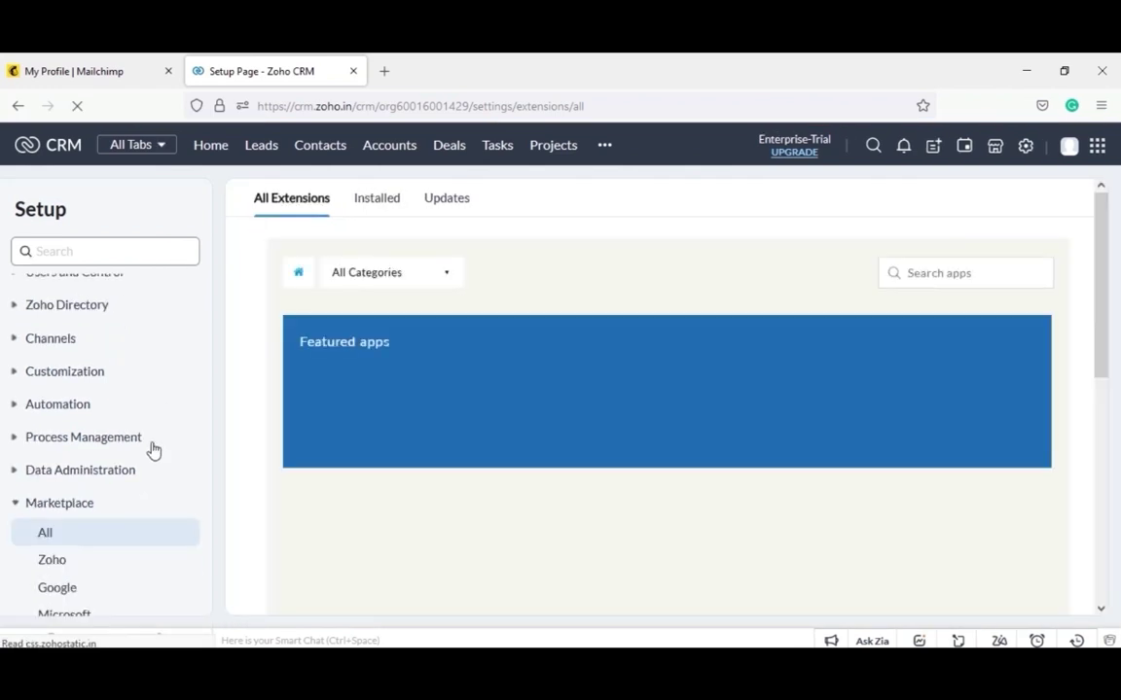
Search the marketplace for "MailChi" and open the Mailchimp Extension for Zoho CRM page.
{"action": "left_click", "coordinate": [944, 272]}
{"action": "type", "text": "MailChi"}
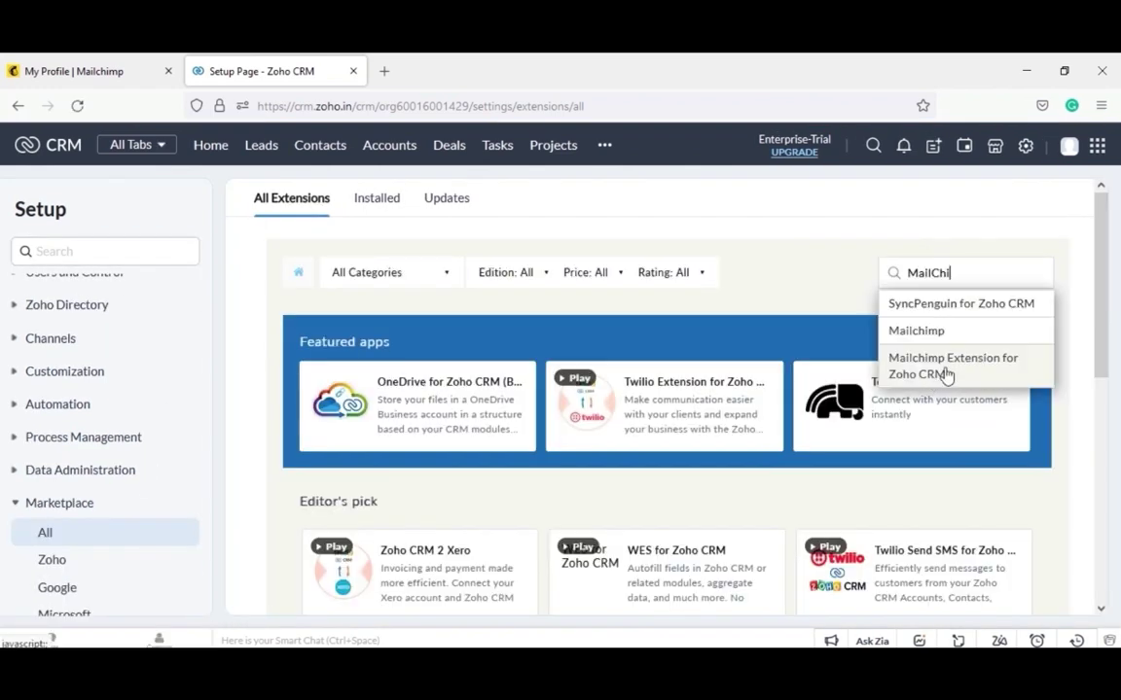
{"action": "left_click", "coordinate": [955, 366]}
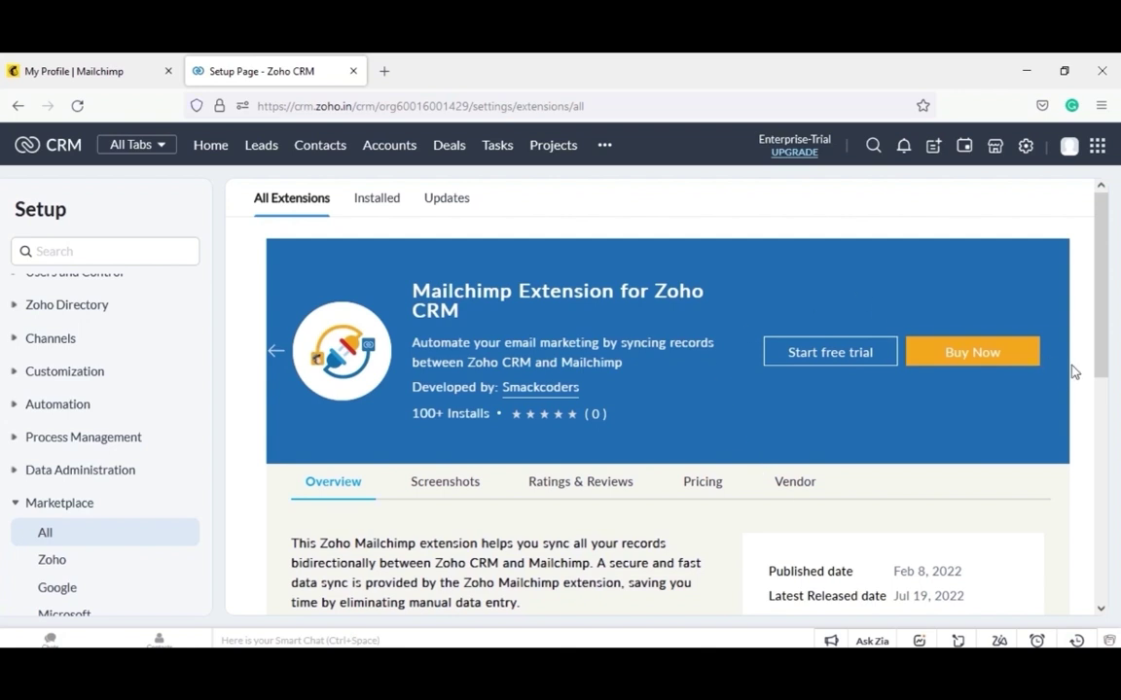
Examine the extension's pricing for both monthly and yearly subscriptions.
{"action": "scroll", "coordinate": [692, 420], "scroll_direction": "down", "scroll_amount": 1}
{"action": "left_click", "coordinate": [692, 418]}
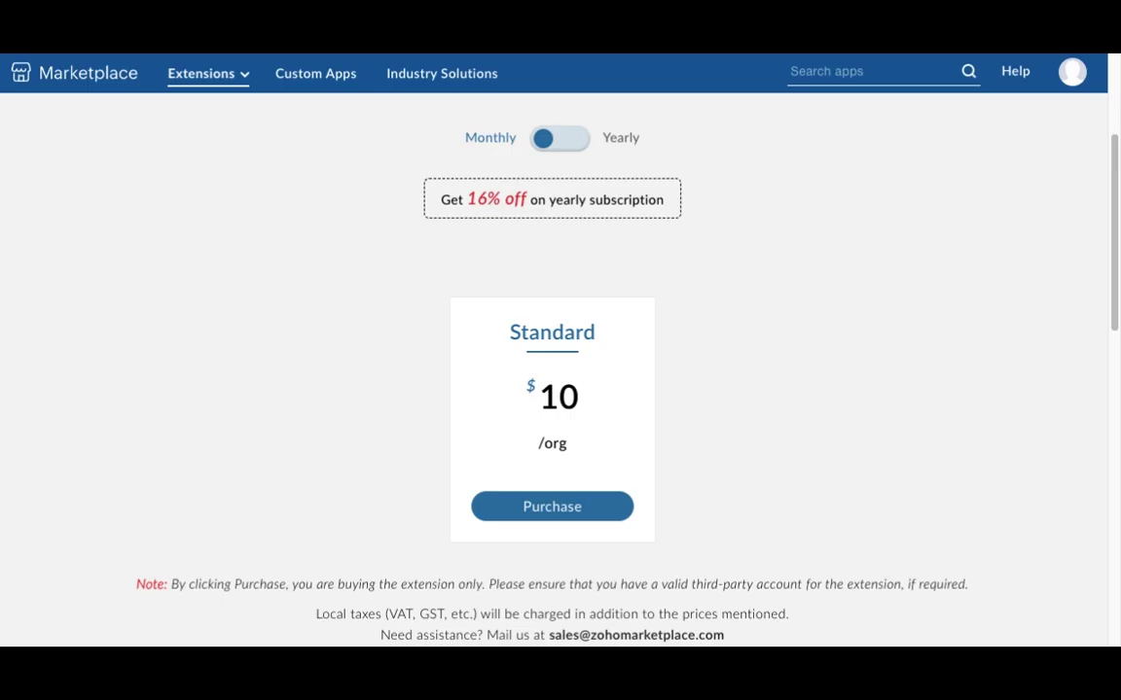
{"action": "left_click", "coordinate": [561, 138]}
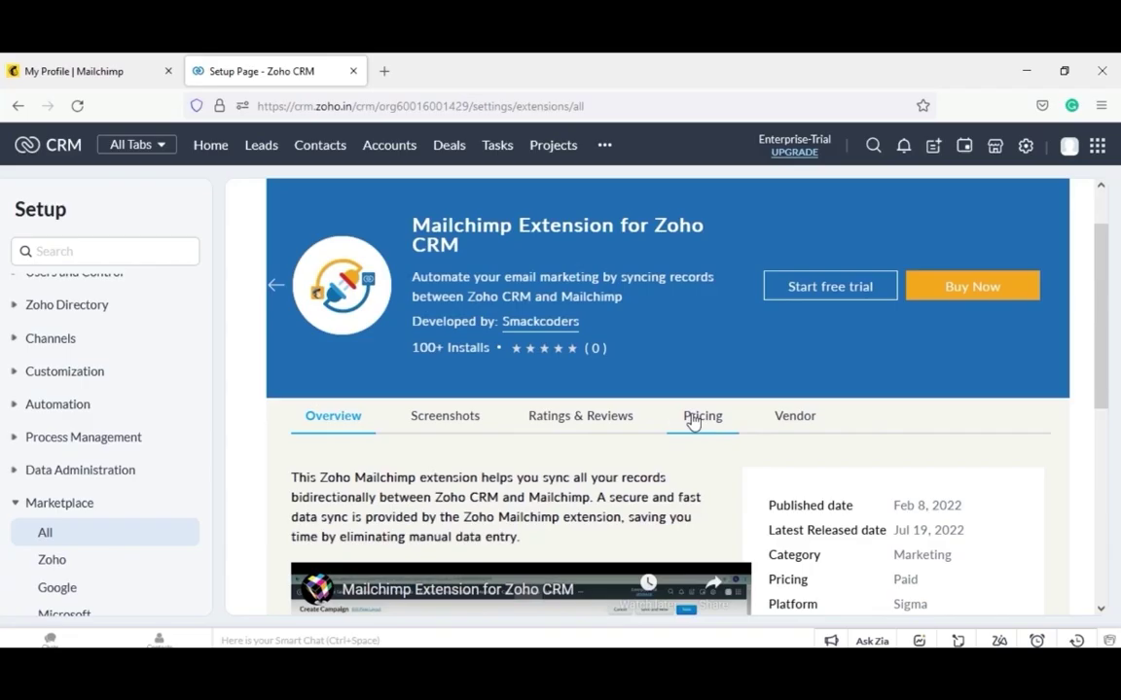
{"action": "left_click", "coordinate": [696, 417]}
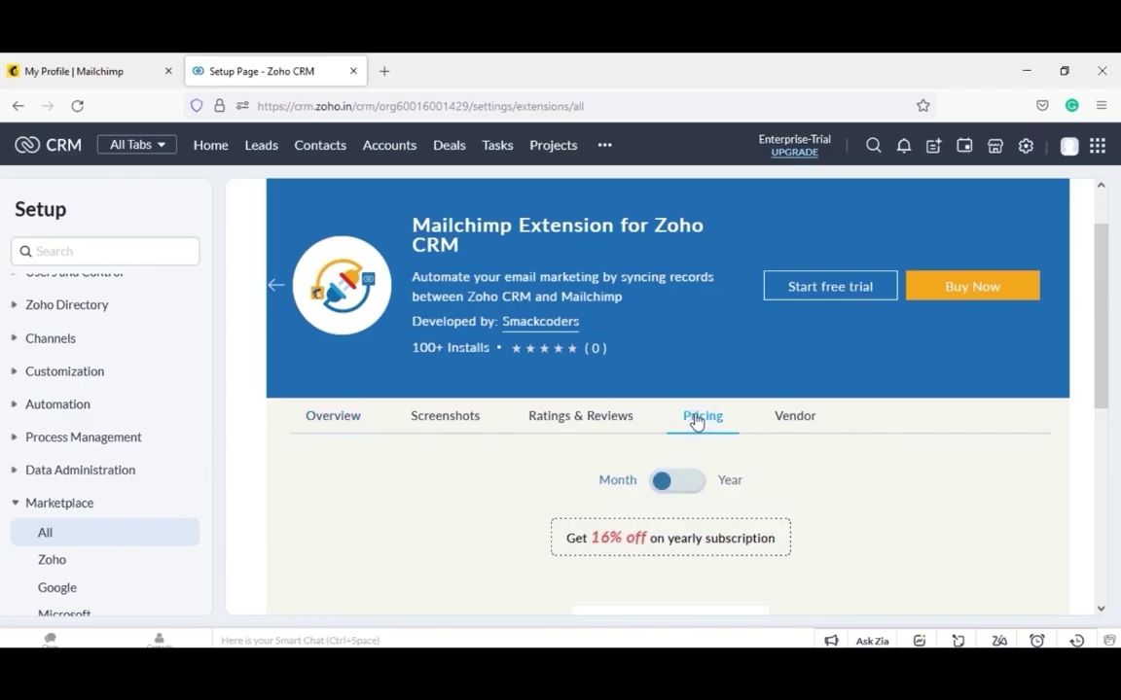
{"action": "left_click", "coordinate": [677, 481]}
{"action": "scroll", "coordinate": [686, 507], "scroll_direction": "up", "scroll_amount": 1}
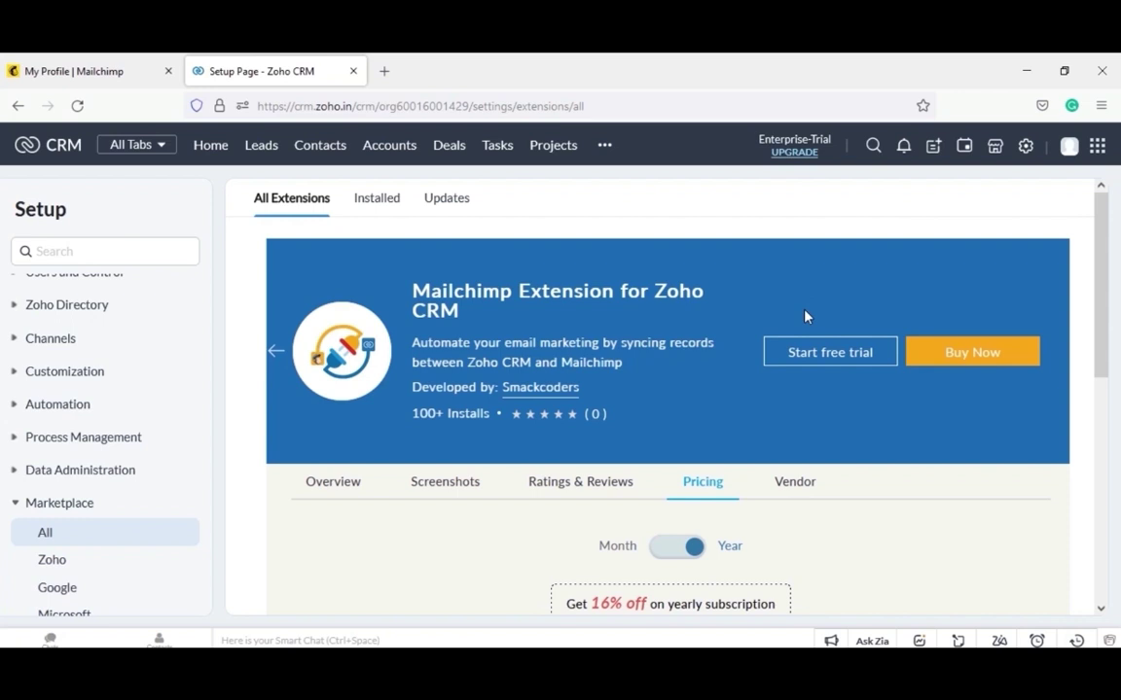
Start the extension's free trial, agreeing to the vendor's terms and privacy policy and the Zoho Marketplace terms.
{"action": "left_click", "coordinate": [832, 356]}
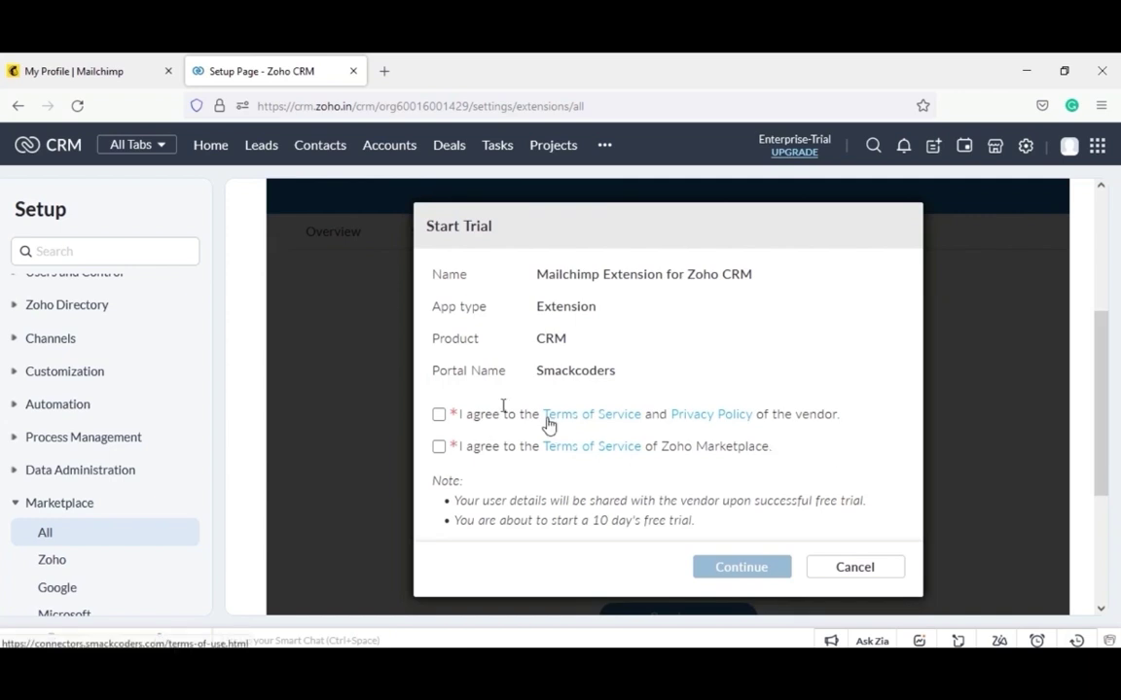
{"action": "left_click", "coordinate": [438, 414]}
{"action": "left_click", "coordinate": [439, 448]}
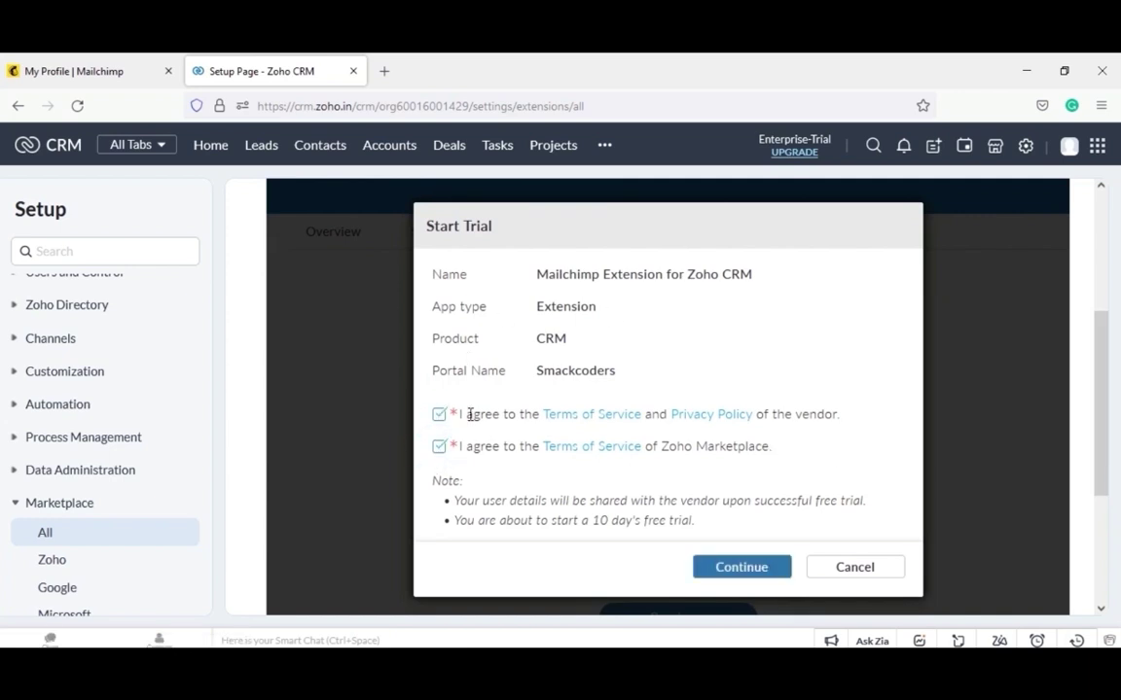
{"action": "left_click", "coordinate": [730, 568]}
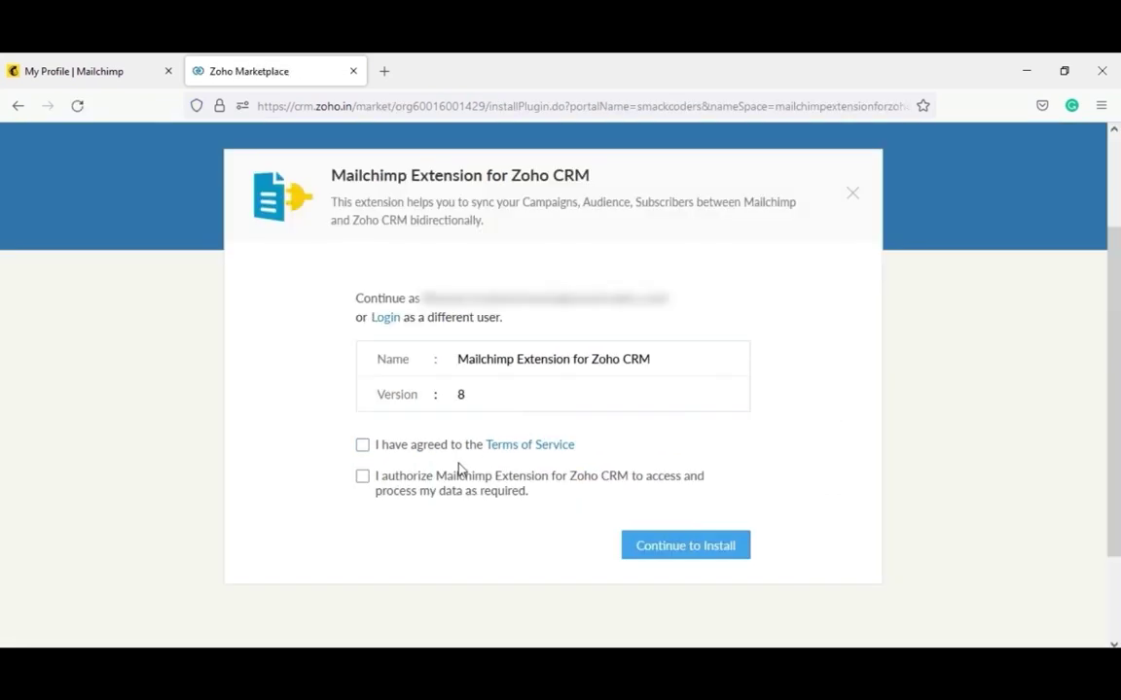
Accept the terms of service, authorize the extension's data access, and install it for admins only.
{"action": "left_click", "coordinate": [362, 448]}
{"action": "left_click", "coordinate": [361, 479]}
{"action": "left_click", "coordinate": [668, 551]}
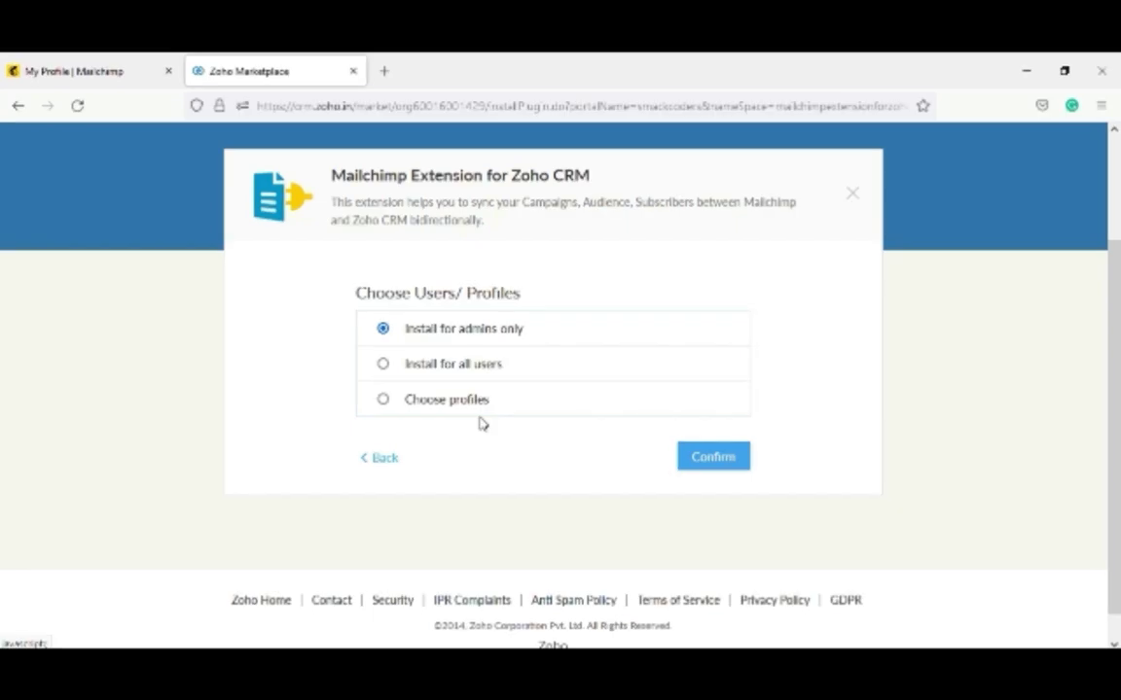
{"action": "left_click", "coordinate": [698, 461]}
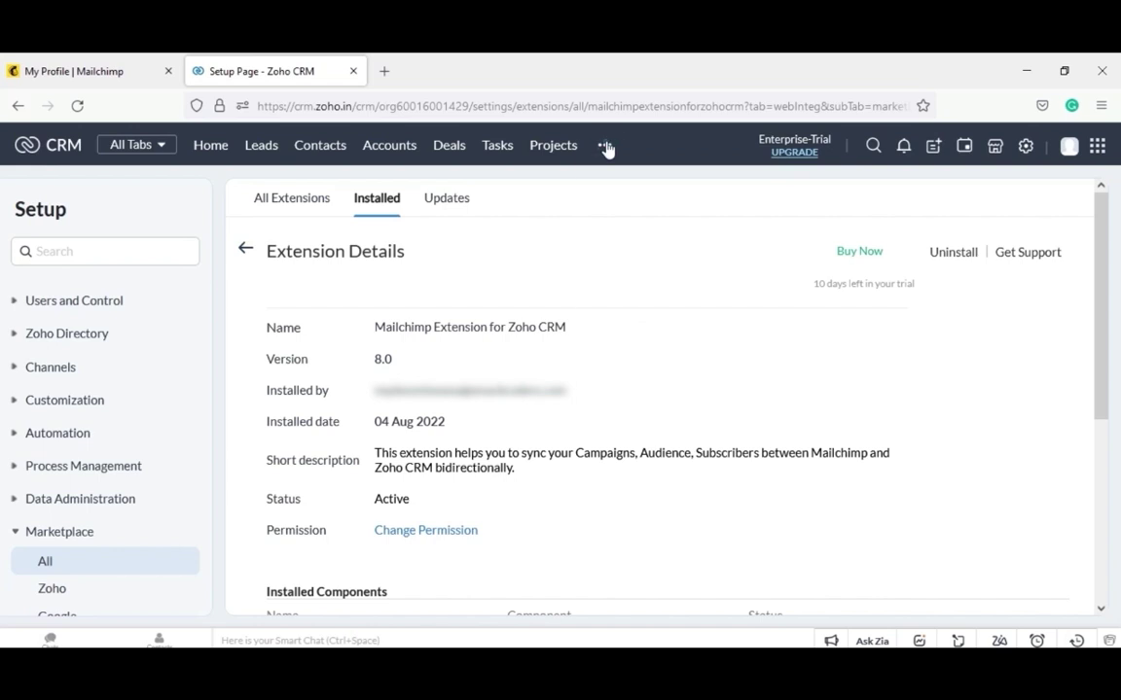
Find the Mailchimp module among the additional CRM modules and open it.
{"action": "left_click", "coordinate": [605, 146]}
{"action": "left_click", "coordinate": [605, 146]}
{"action": "left_click", "coordinate": [605, 146]}
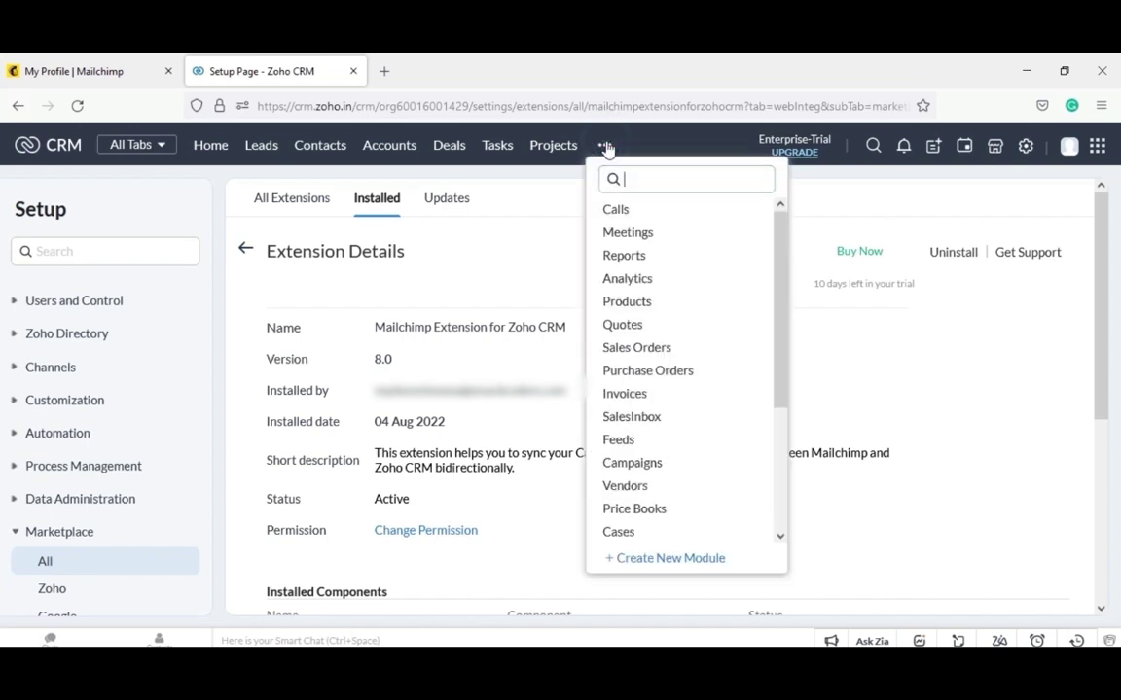
{"action": "type", "text": "M"}
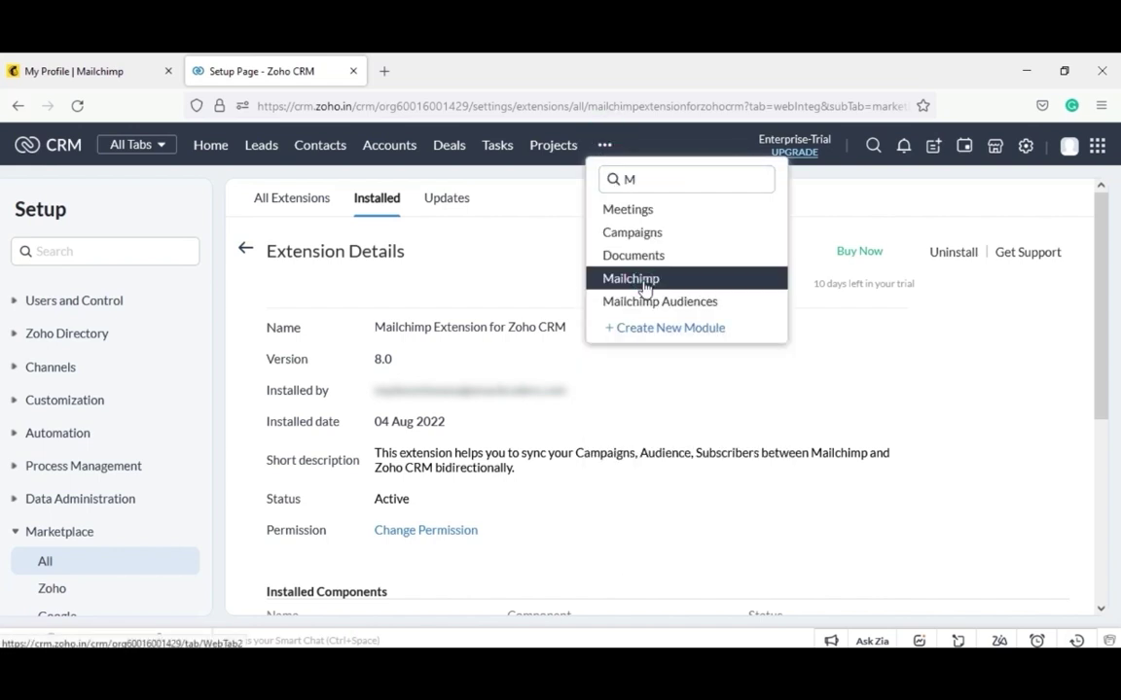
{"action": "left_click", "coordinate": [642, 280]}
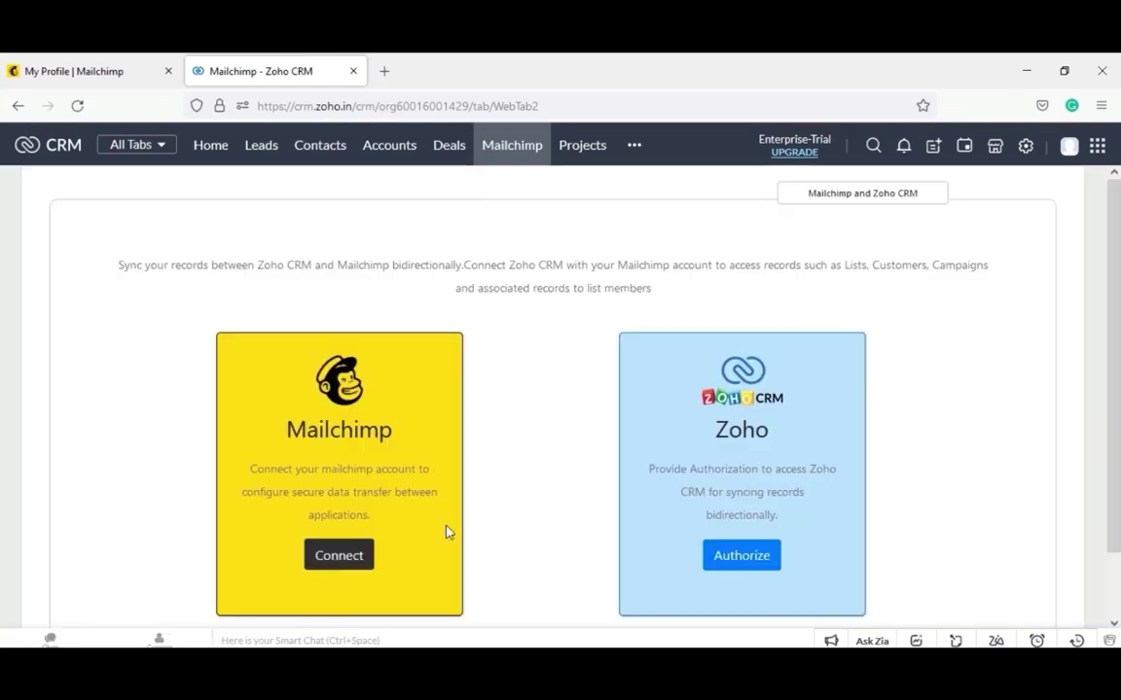
Connect the Mailchimp account by logging in with the saved username and the account password and authorizing access.
{"action": "scroll", "coordinate": [1117, 546], "scroll_direction": "down", "scroll_amount": 2}
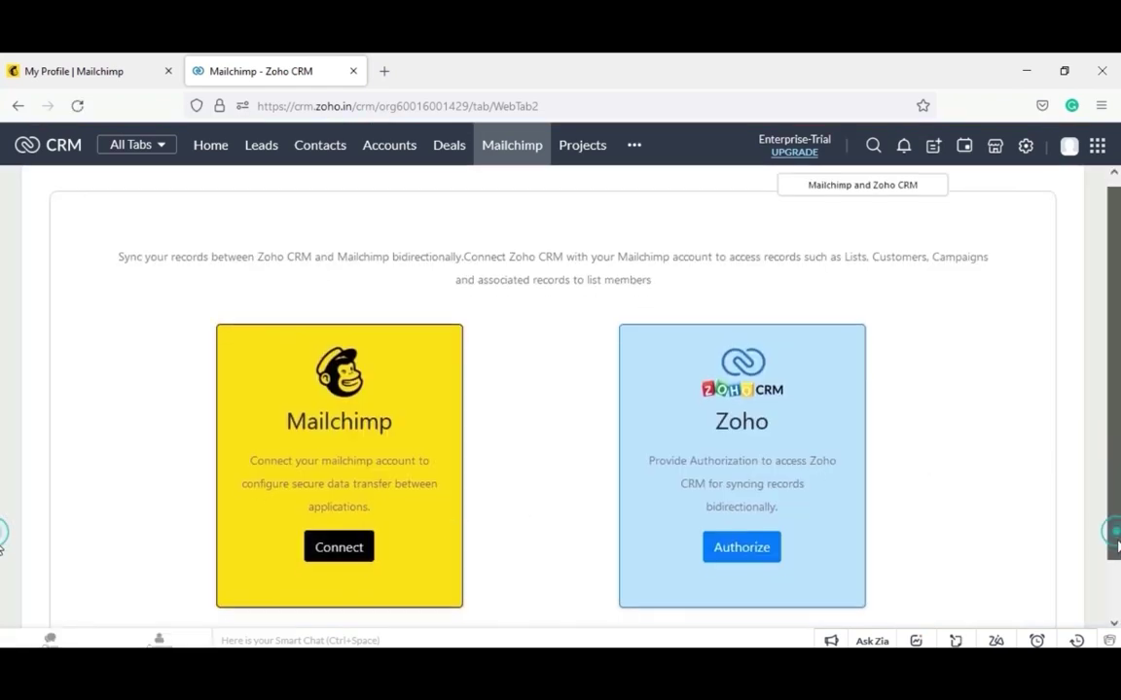
{"action": "scroll", "coordinate": [1117, 547], "scroll_direction": "down", "scroll_amount": 1}
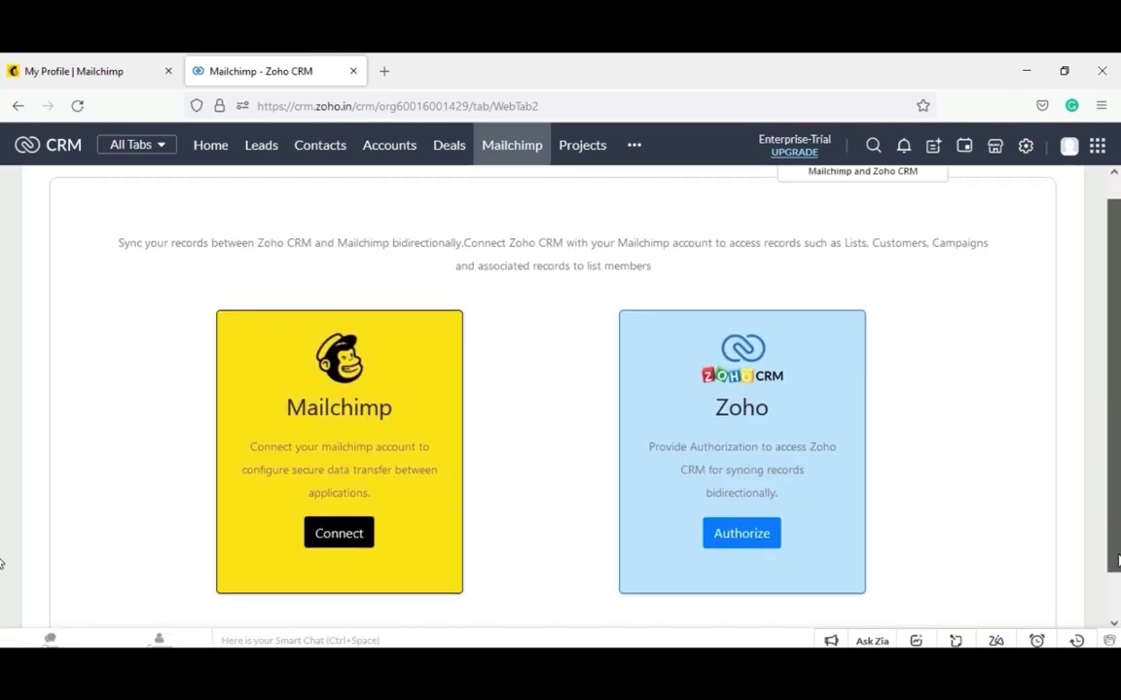
{"action": "left_click", "coordinate": [339, 526]}
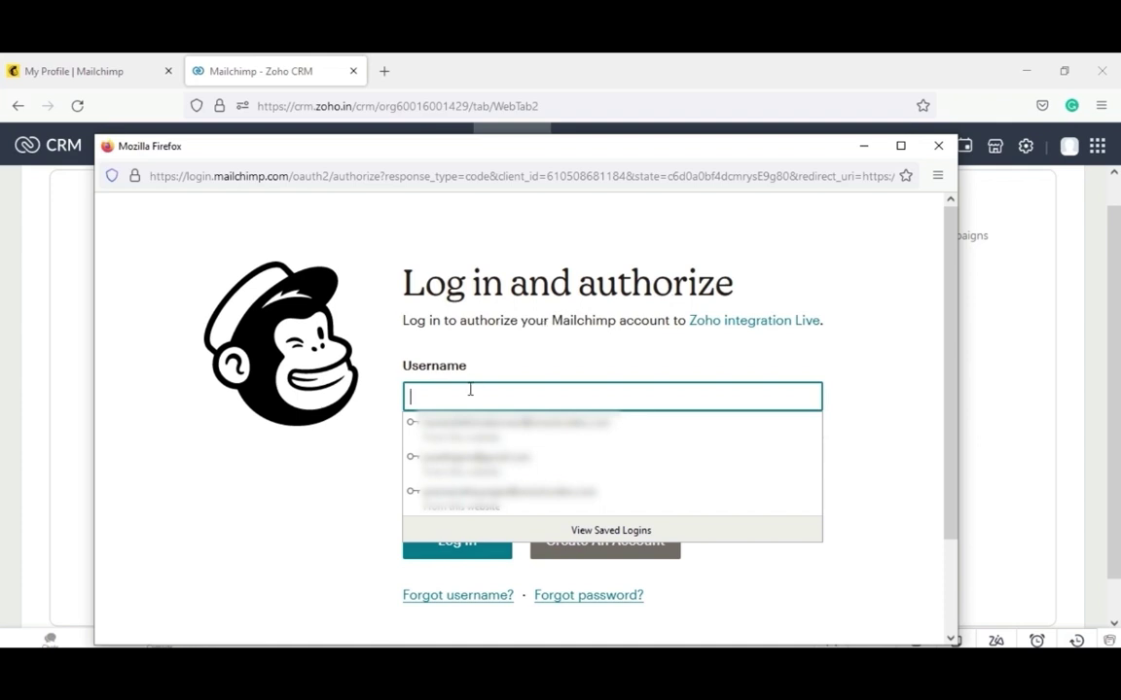
{"action": "left_click", "coordinate": [463, 458]}
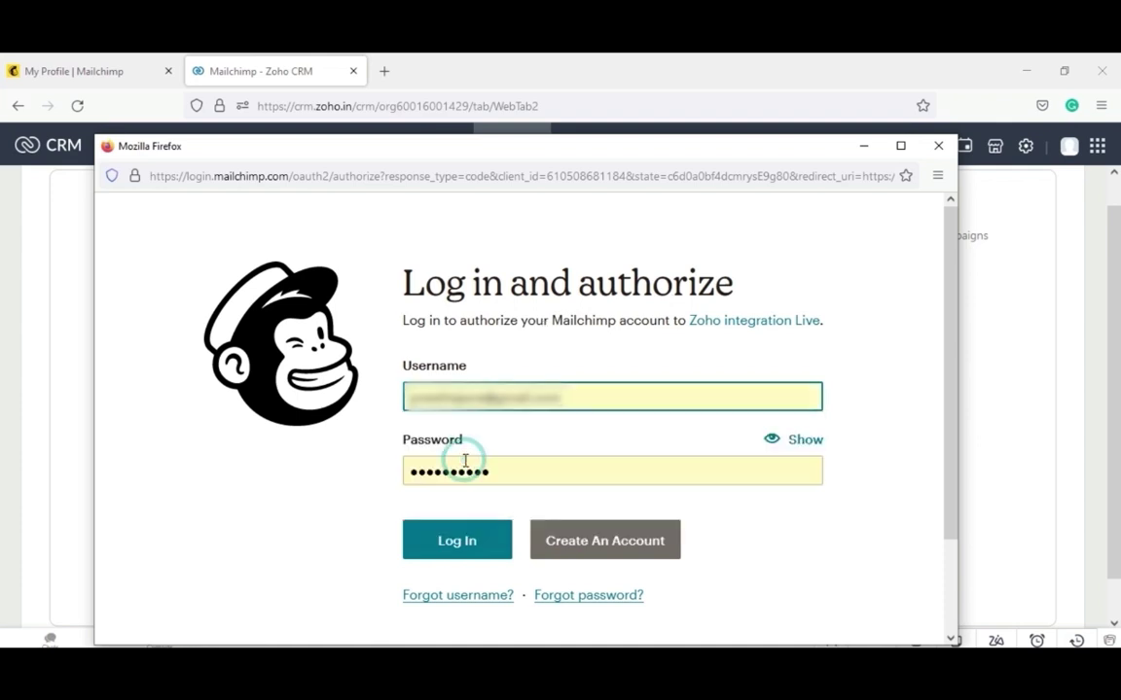
{"action": "left_click", "coordinate": [495, 468]}
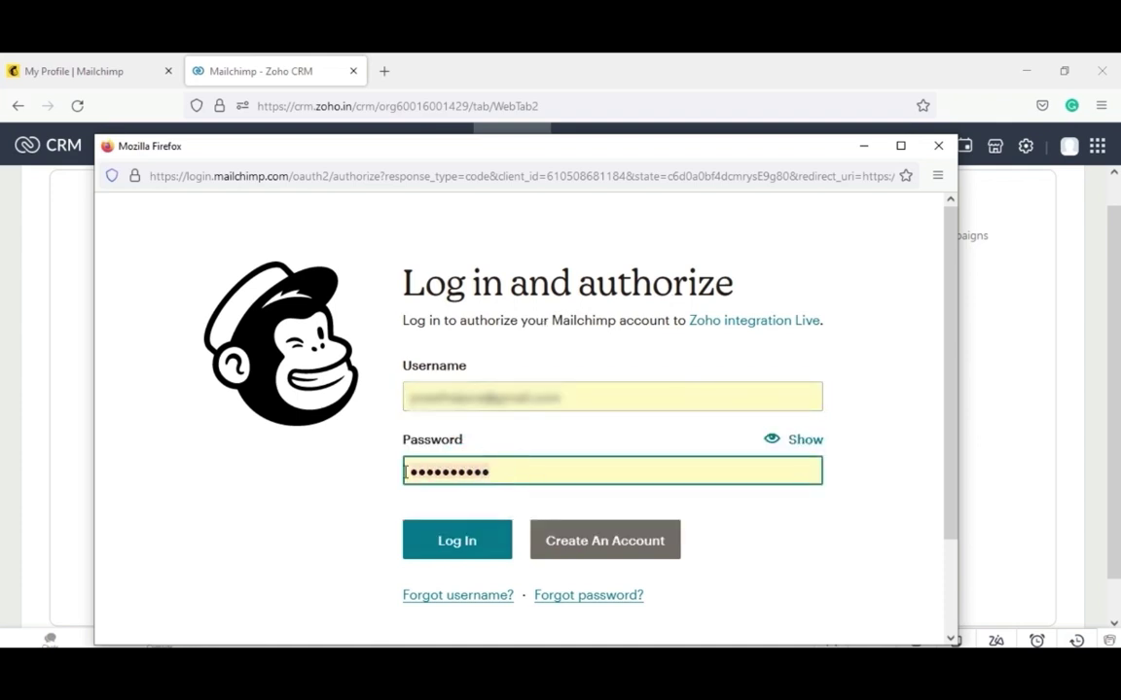
{"action": "key", "text": "Return"}
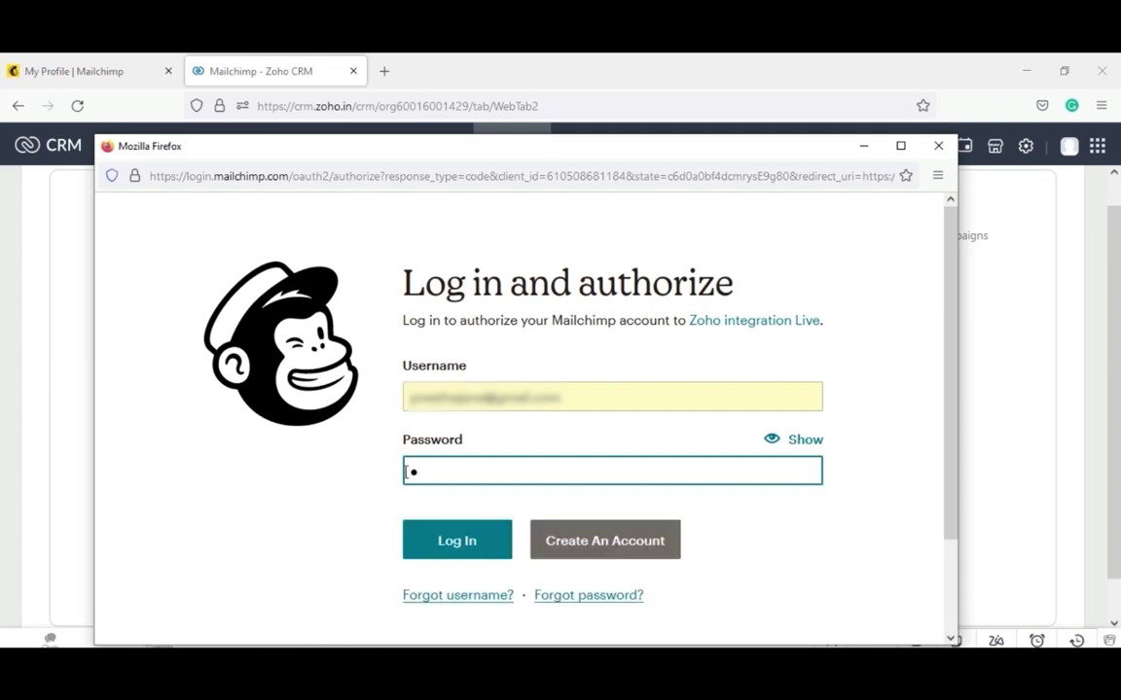
{"action": "left_click", "coordinate": [359, 602]}
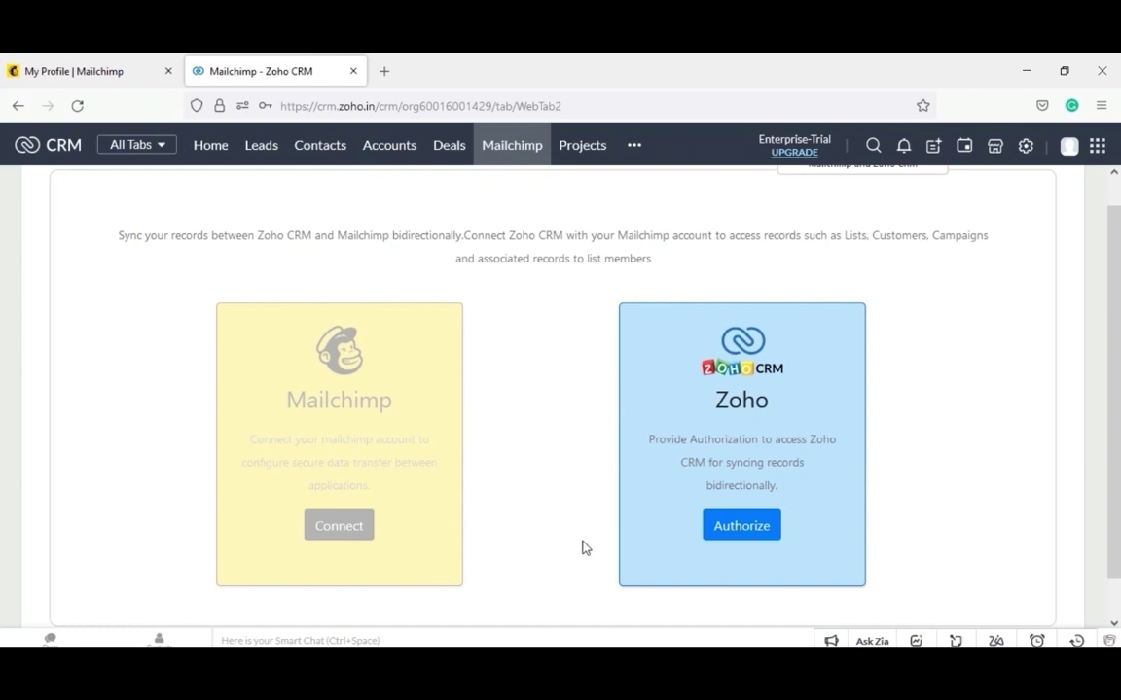
Authorize the integration to access Zoho CRM and accept the requested permissions.
{"action": "left_click", "coordinate": [731, 531]}
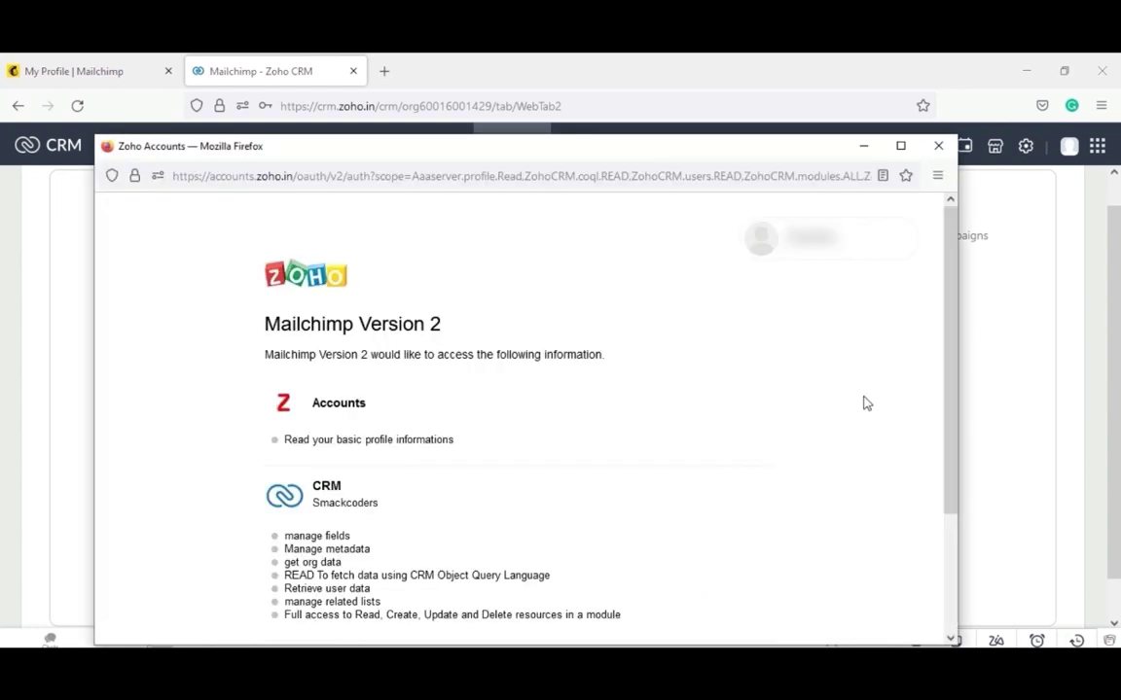
{"action": "left_click", "coordinate": [950, 420]}
{"action": "left_click_drag", "start_coordinate": [953, 447], "coordinate": [954, 560]}
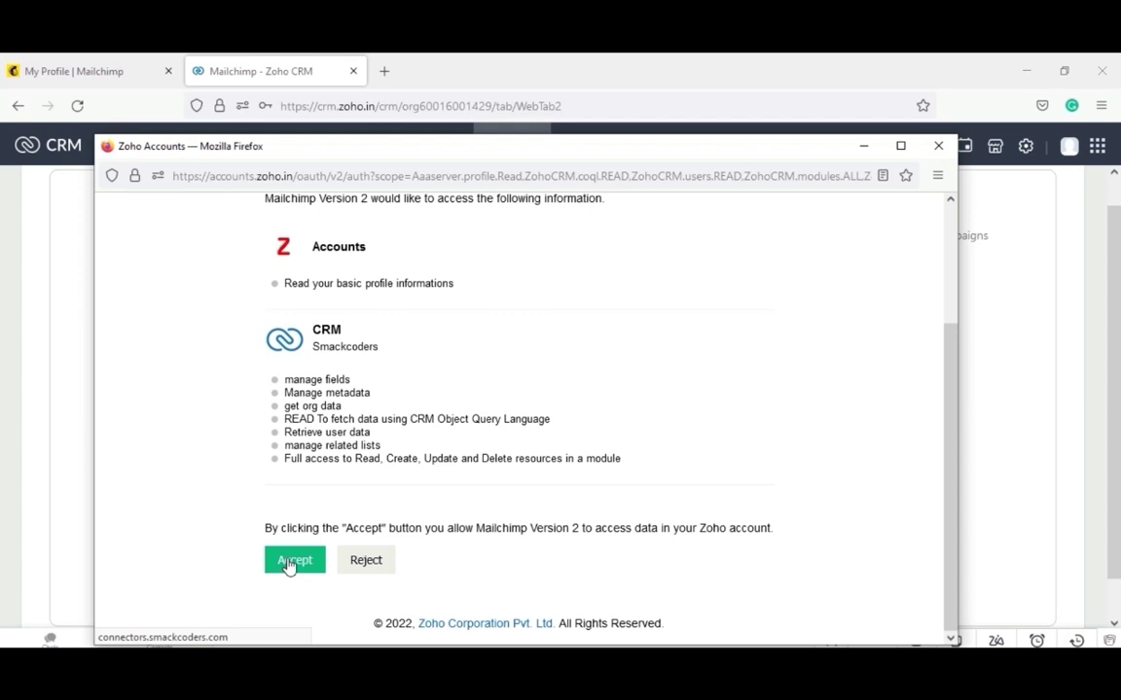
{"action": "left_click", "coordinate": [289, 564]}
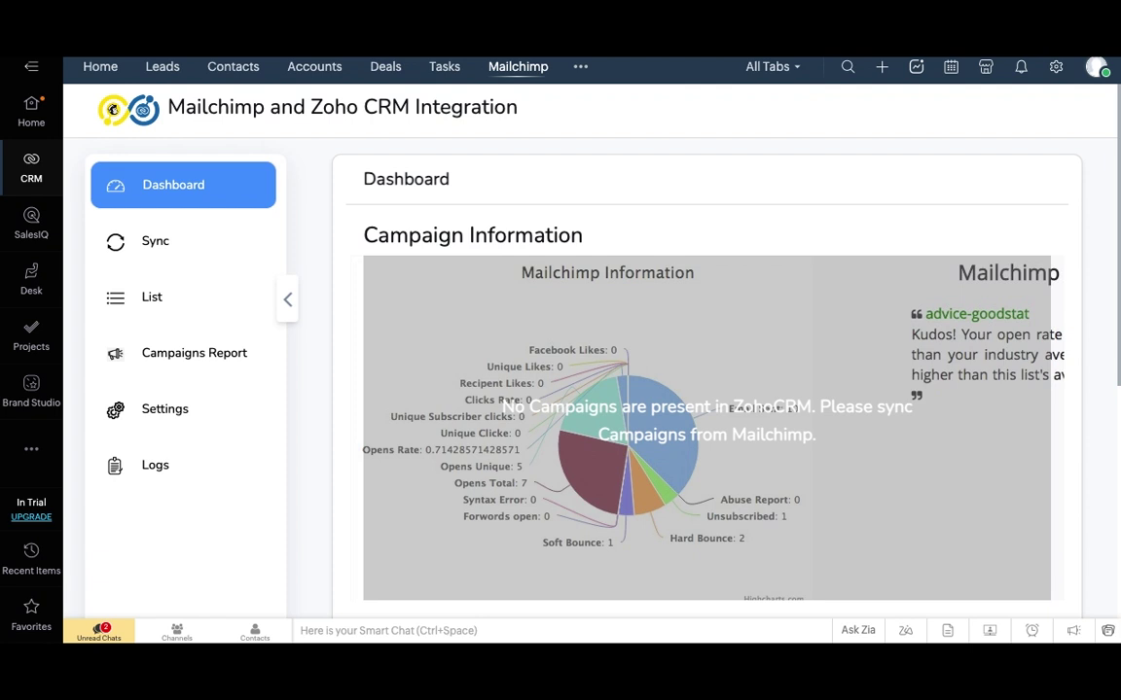
Edit the integration's configuration settings to enable Sync Leads, Sync Contacts and Sync Accounts.
{"action": "left_click", "coordinate": [174, 417]}
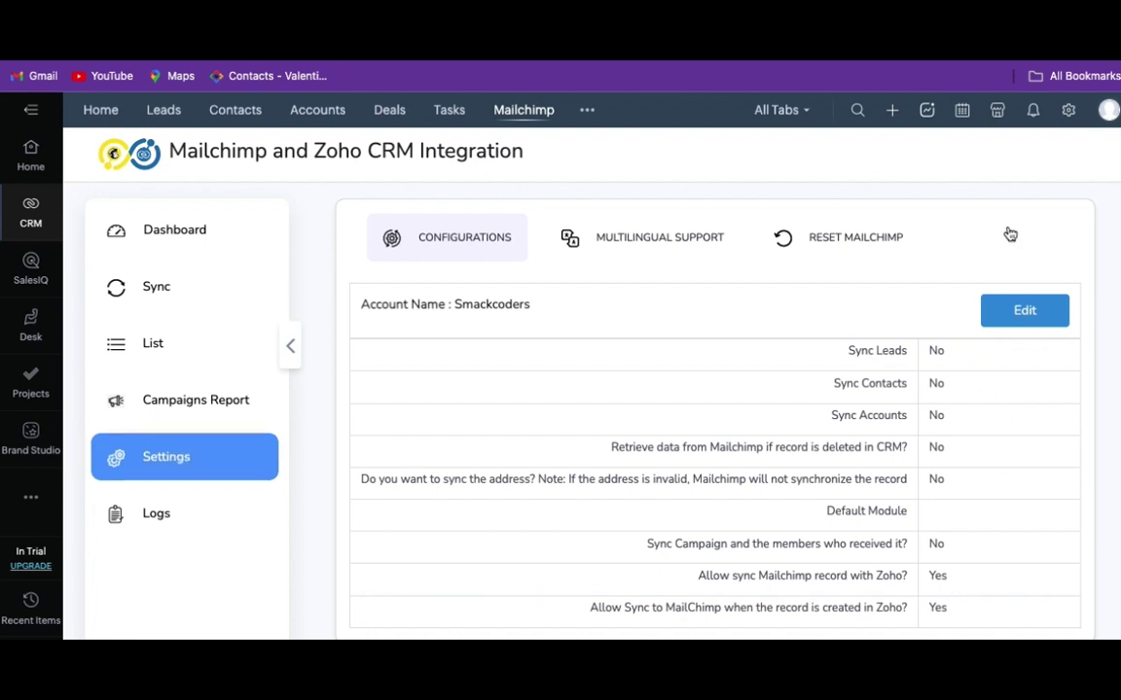
{"action": "left_click", "coordinate": [1018, 307]}
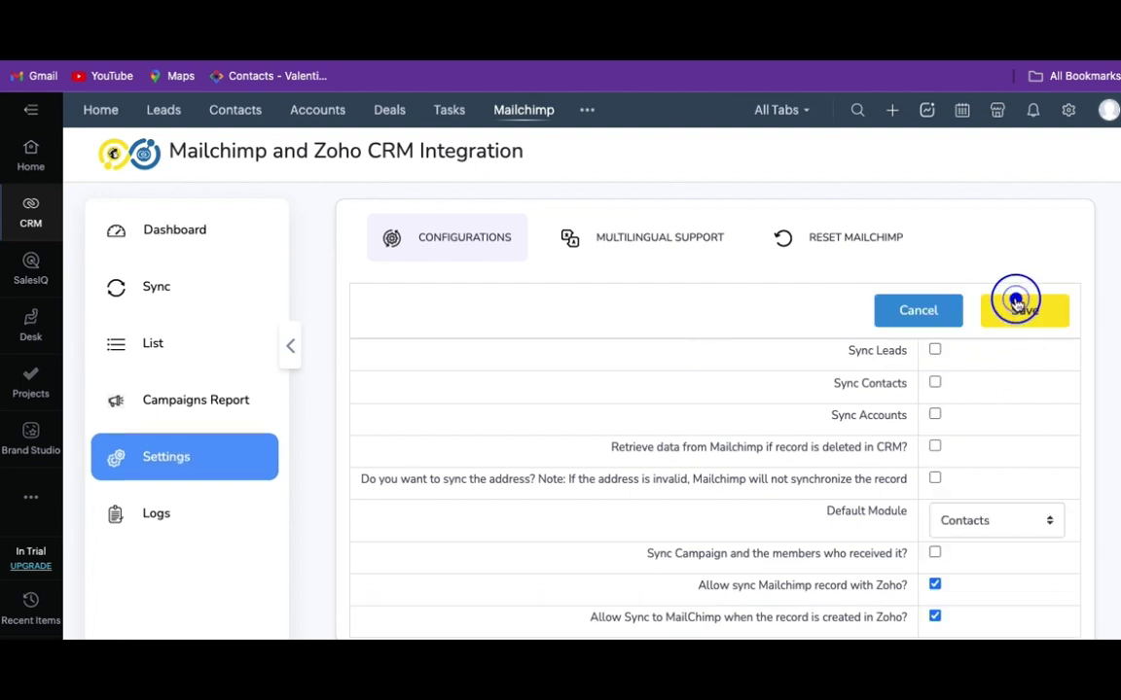
{"action": "left_click", "coordinate": [934, 353]}
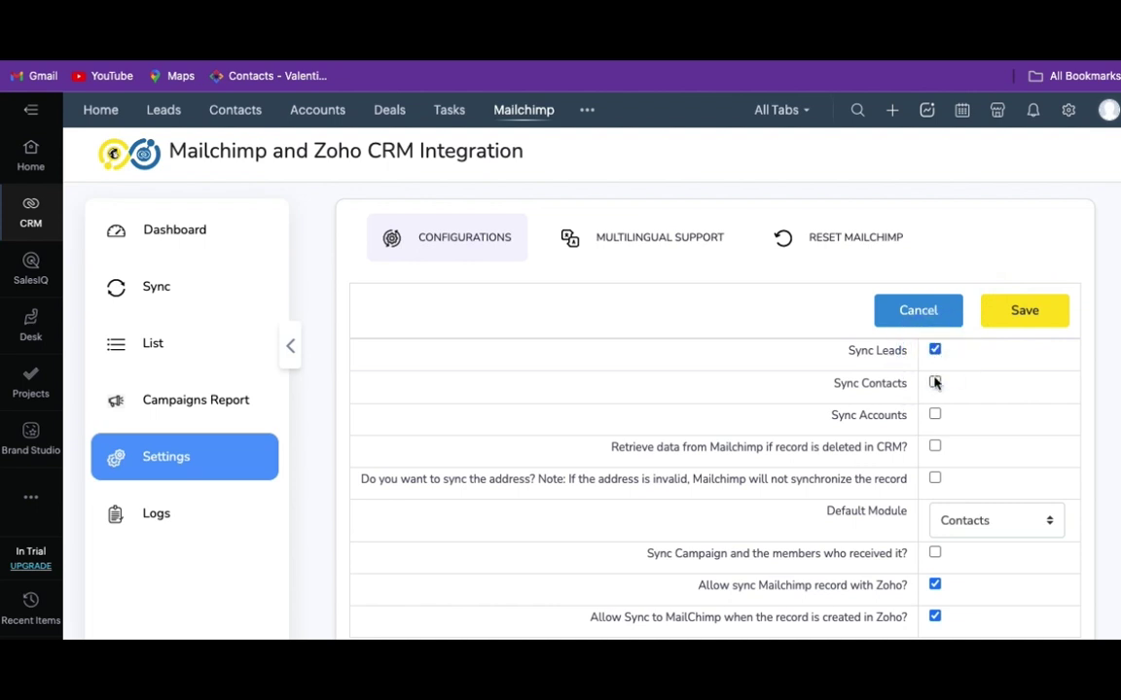
{"action": "left_click", "coordinate": [934, 383]}
{"action": "left_click", "coordinate": [931, 417]}
Enable retrieving data from Mailchimp for records deleted in CRM, and enable address syncing.
{"action": "scroll", "coordinate": [926, 419], "scroll_direction": "down", "scroll_amount": 1}
{"action": "left_click", "coordinate": [935, 398]}
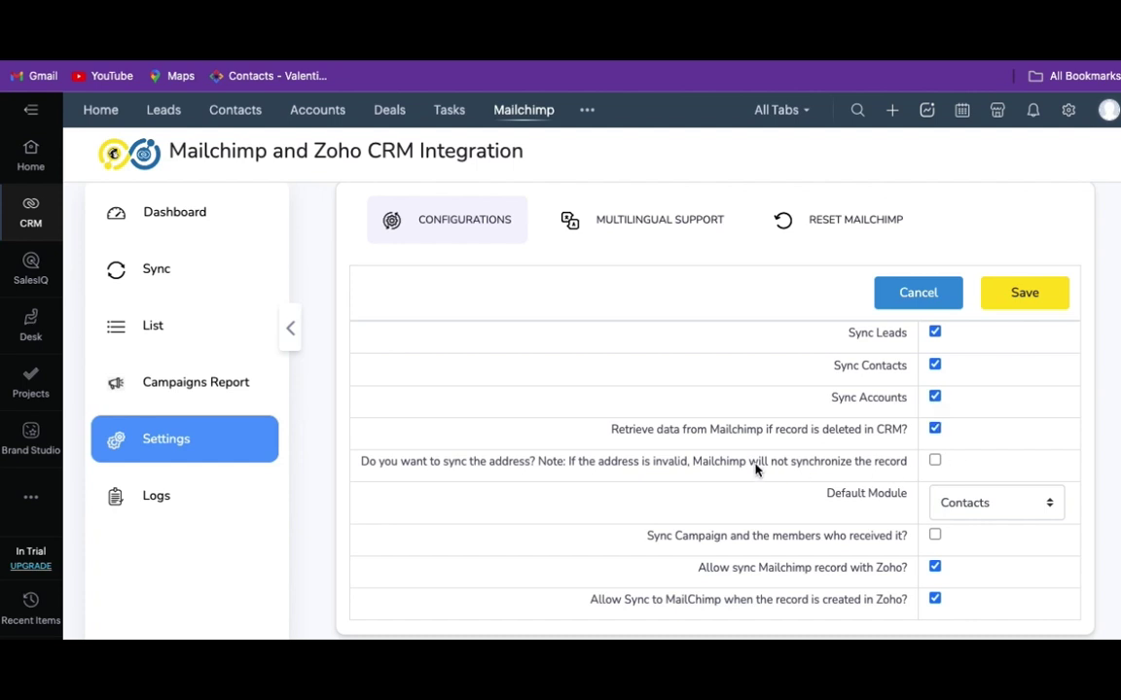
{"action": "left_click", "coordinate": [935, 428]}
{"action": "left_click", "coordinate": [935, 461]}
Keep Contacts as the default module, enable campaign-member syncing and both Mailchimp–Zoho record sync options, and save the configuration.
{"action": "left_click", "coordinate": [936, 506]}
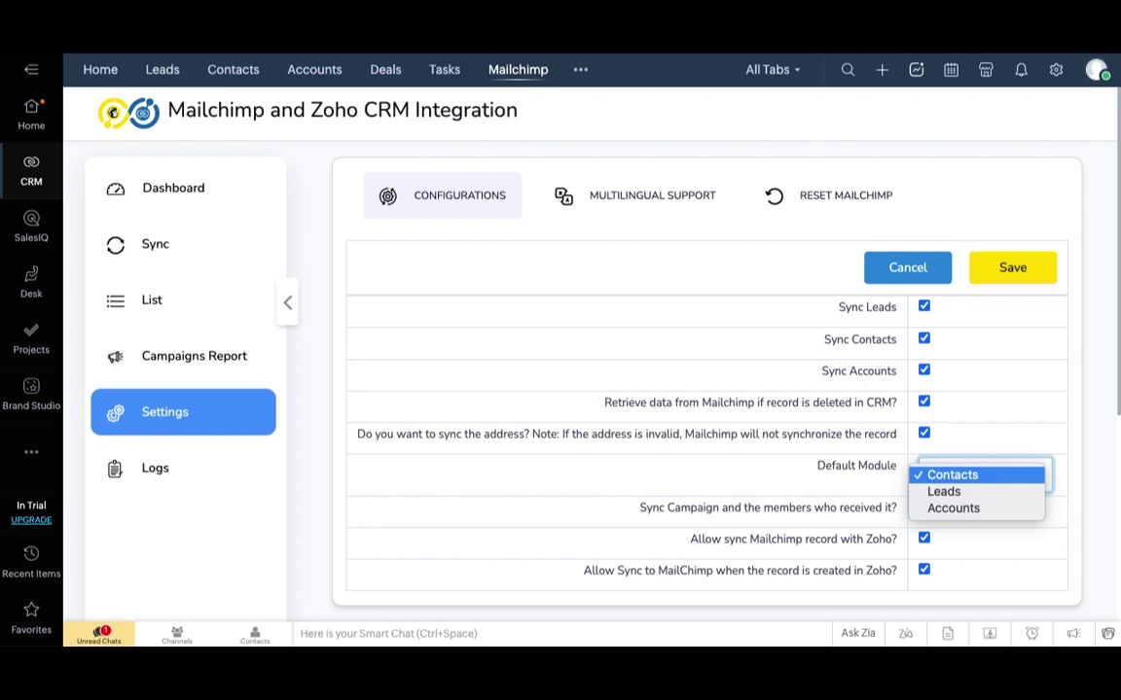
{"action": "left_click", "coordinate": [952, 475]}
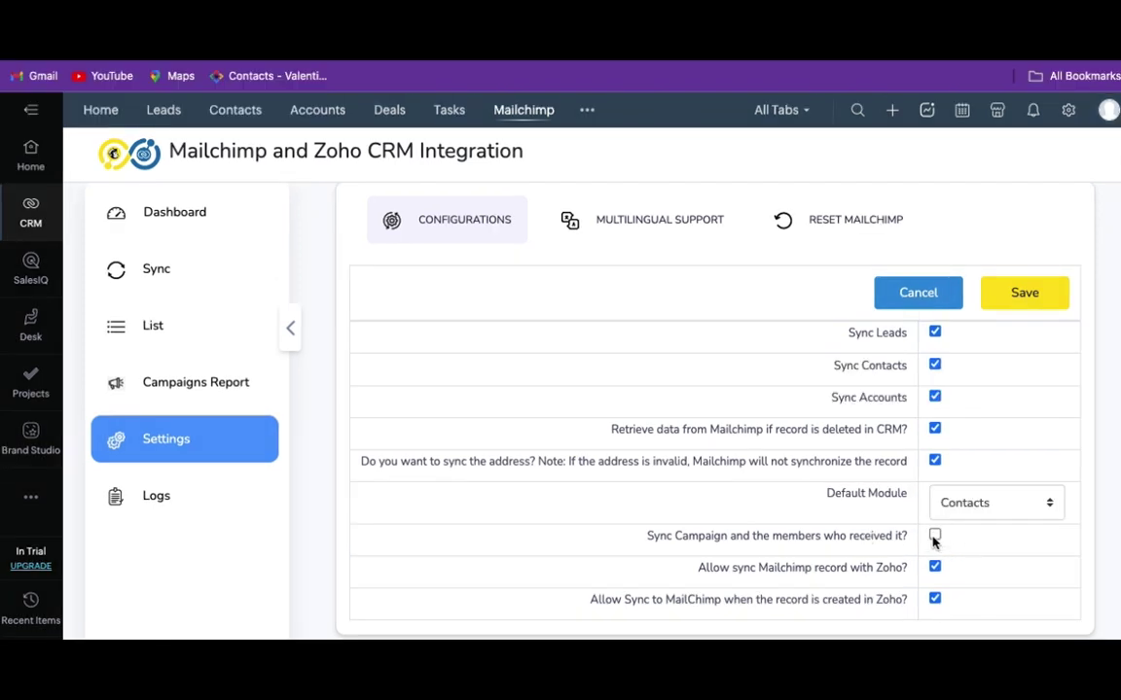
{"action": "left_click", "coordinate": [934, 539]}
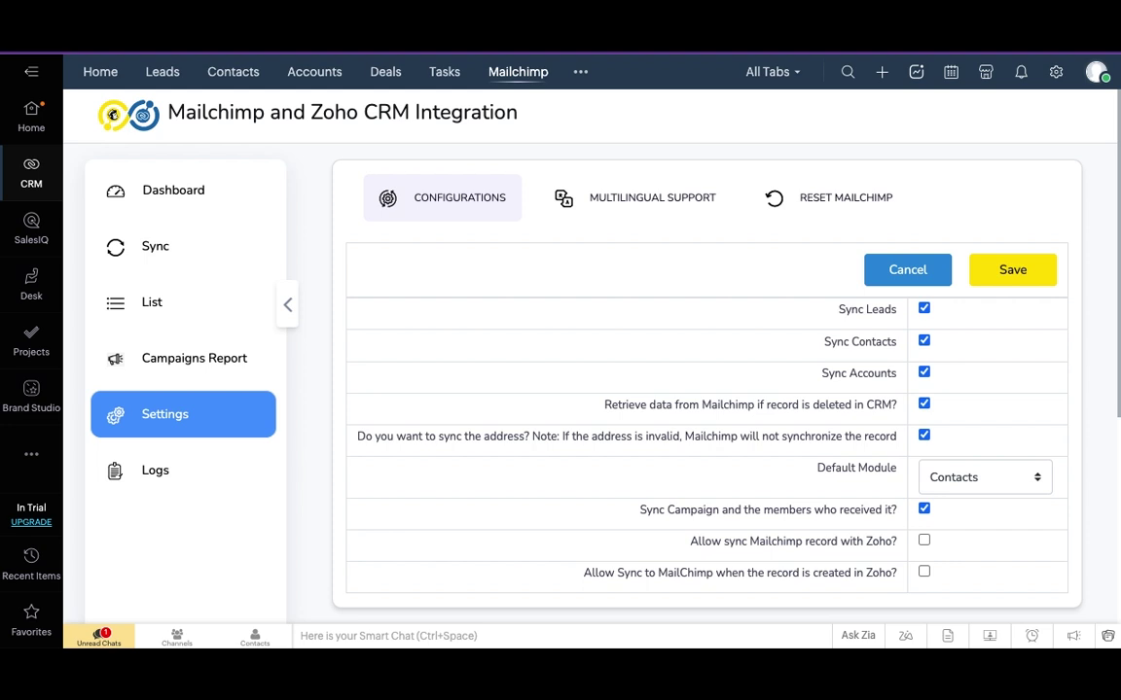
{"action": "left_click", "coordinate": [924, 540]}
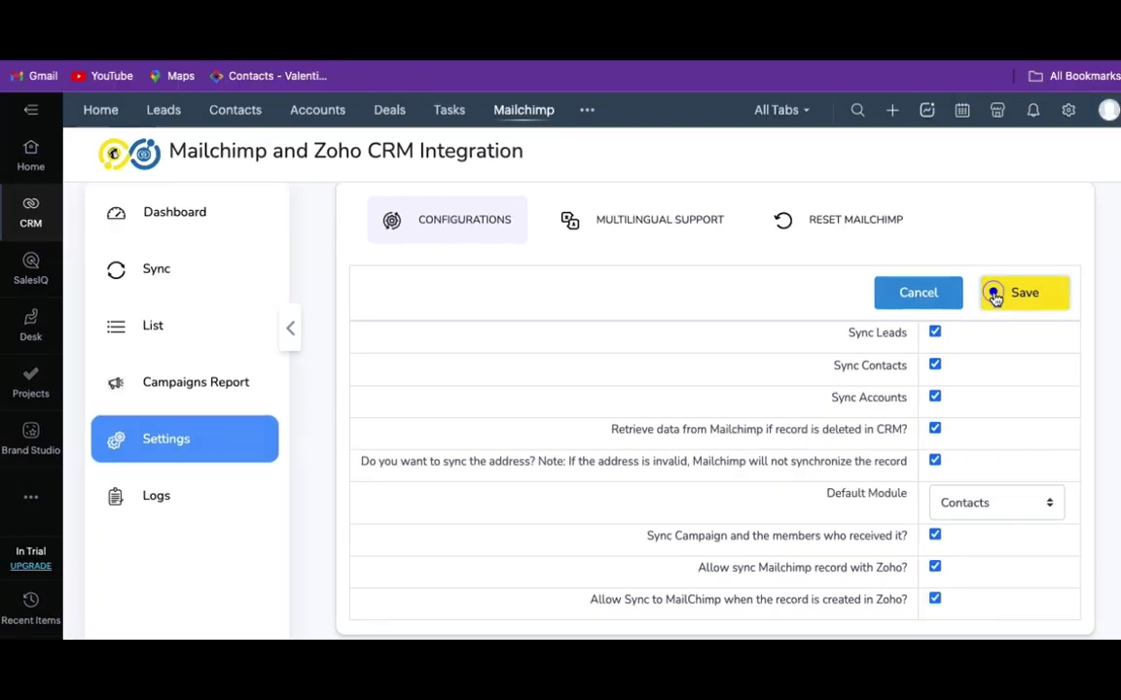
{"action": "left_click", "coordinate": [985, 270]}
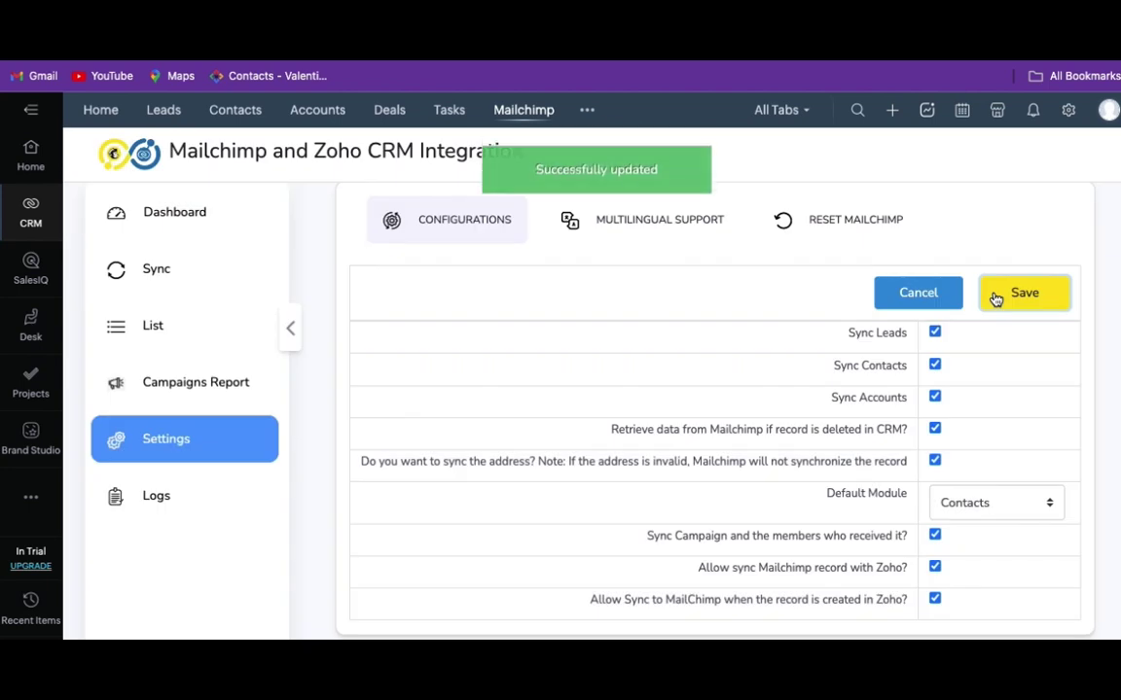
Review the Mailchimp reset option and the dashboard's Campaign Information and List Growth charts.
{"action": "left_click", "coordinate": [855, 219]}
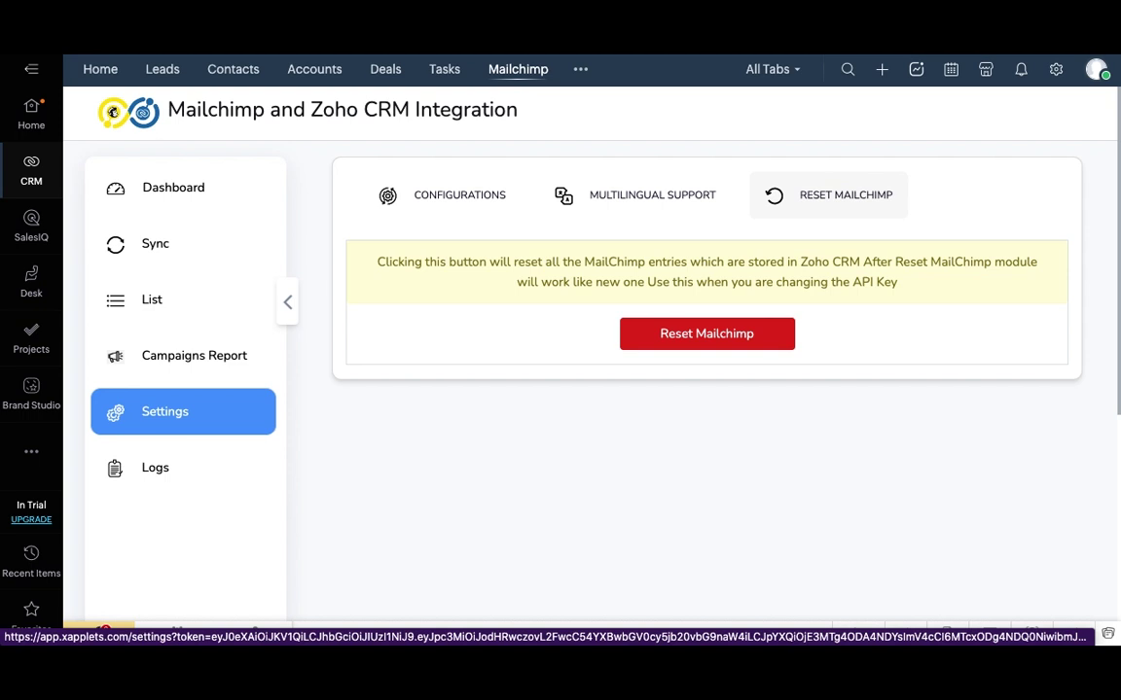
{"action": "left_click", "coordinate": [173, 187]}
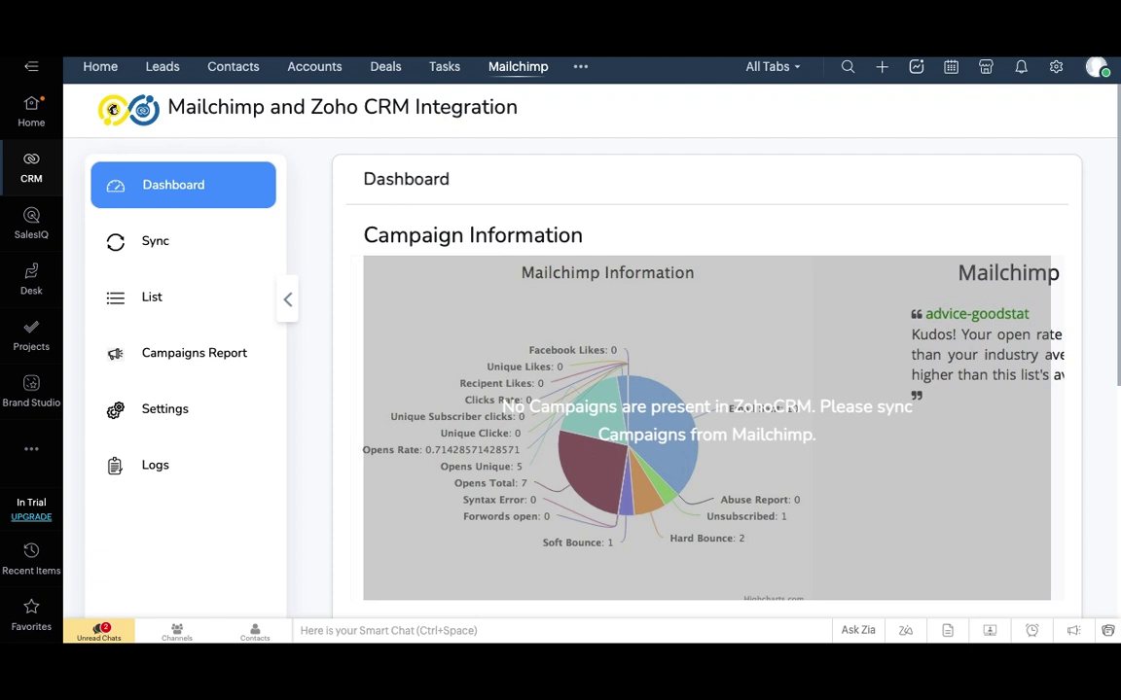
{"action": "scroll", "coordinate": [706, 389], "scroll_direction": "down", "scroll_amount": 5}
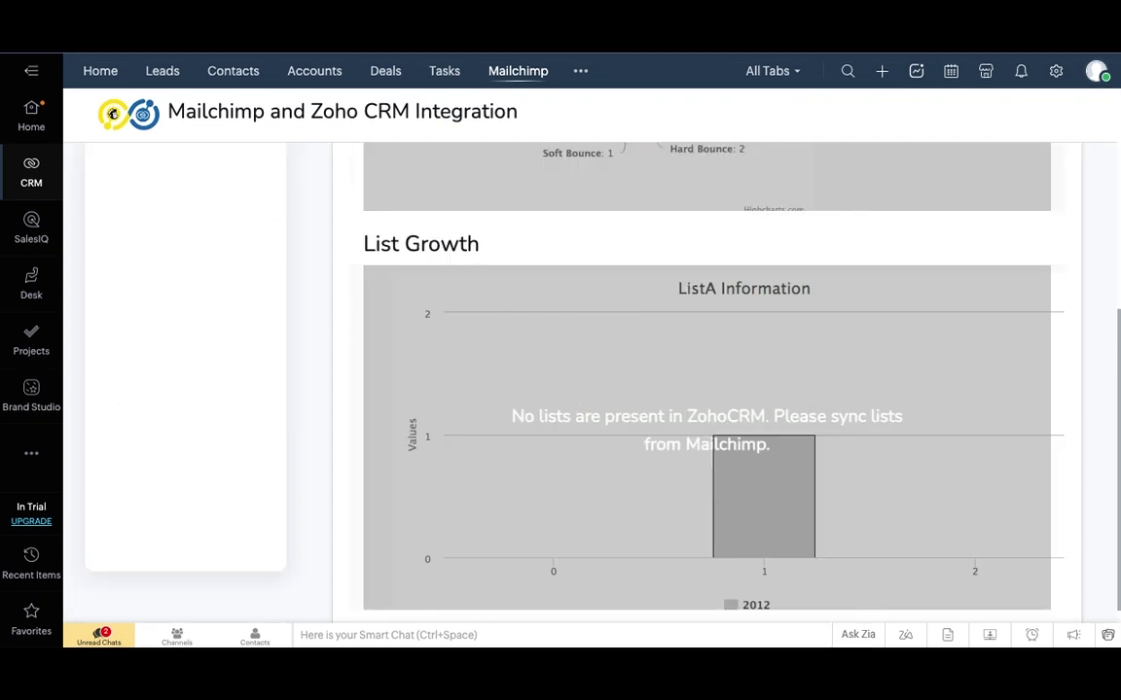
{"action": "scroll", "coordinate": [707, 389], "scroll_direction": "up", "scroll_amount": 5}
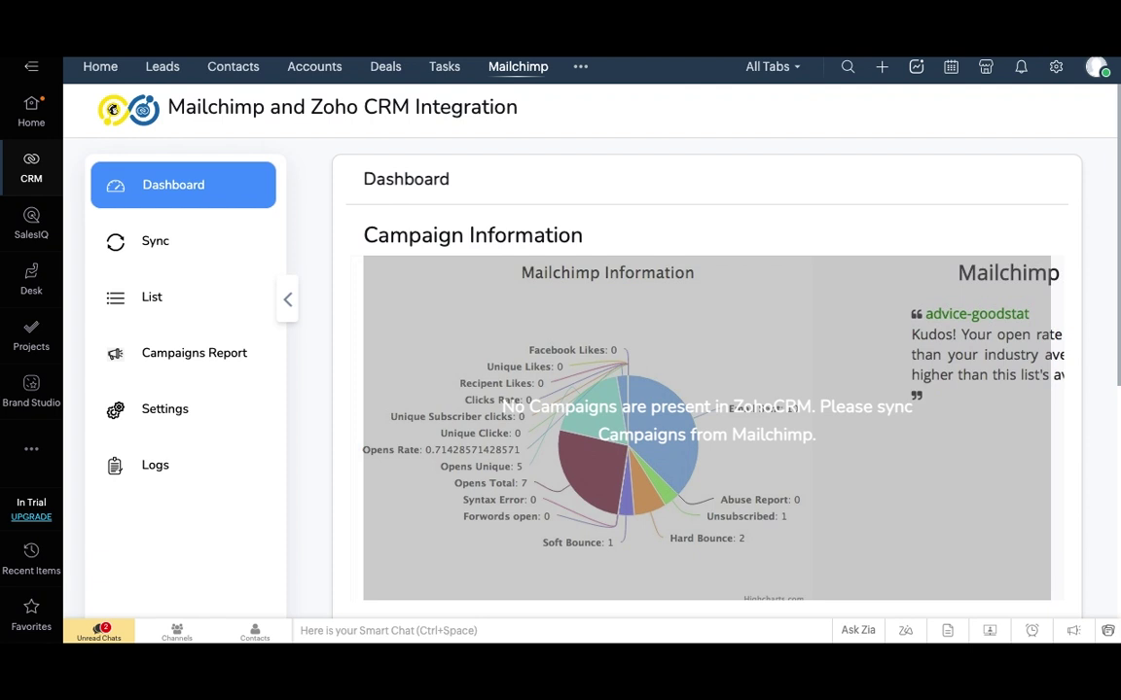
{"action": "scroll", "coordinate": [706, 389], "scroll_direction": "down", "scroll_amount": 4}
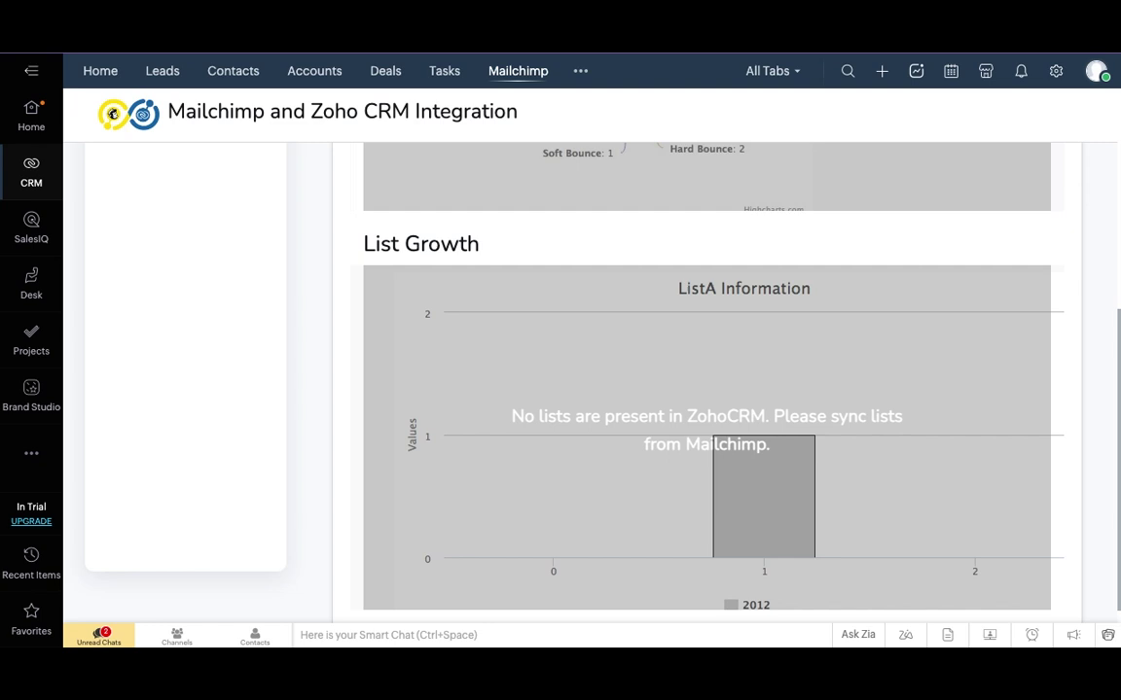
{"action": "scroll", "coordinate": [707, 389], "scroll_direction": "up", "scroll_amount": 4}
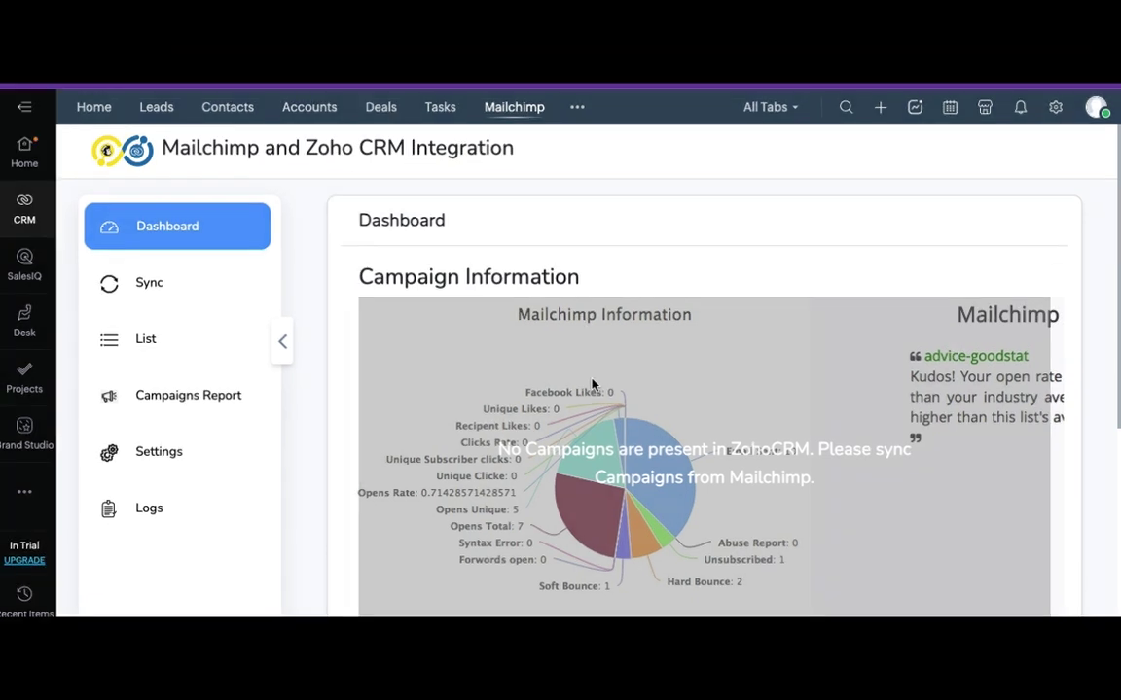
Retrieve the lists and the campaigns from Mailchimp into the integration's Sync page.
{"action": "left_click", "coordinate": [187, 287]}
{"action": "left_click", "coordinate": [187, 290]}
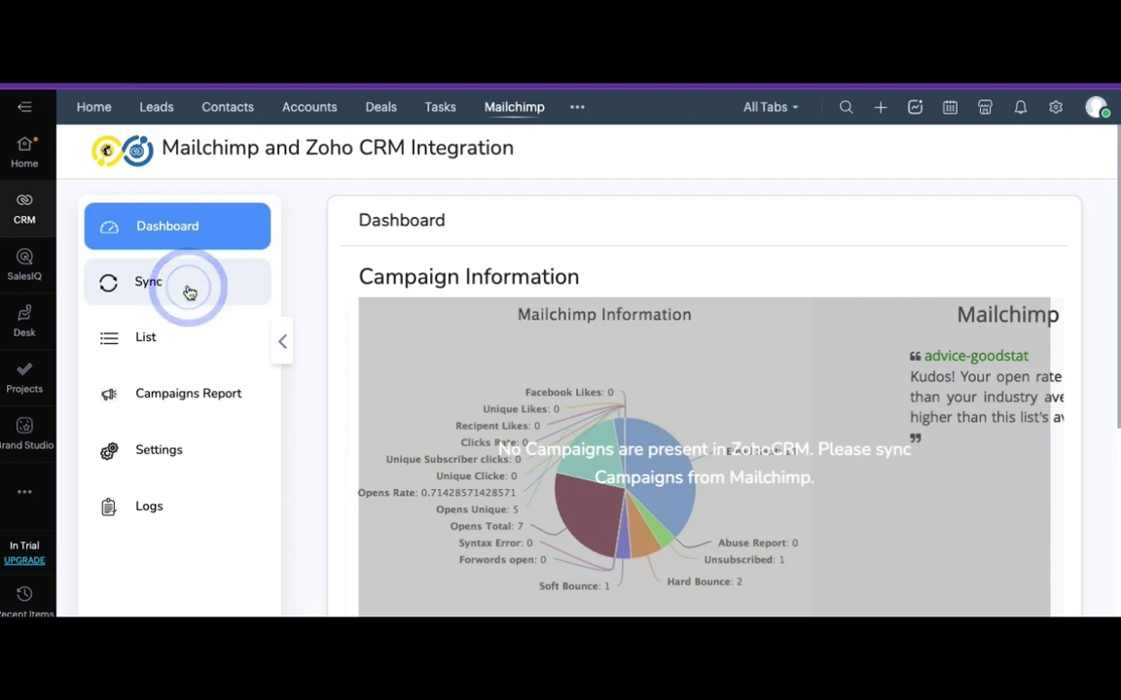
{"action": "left_click", "coordinate": [161, 291]}
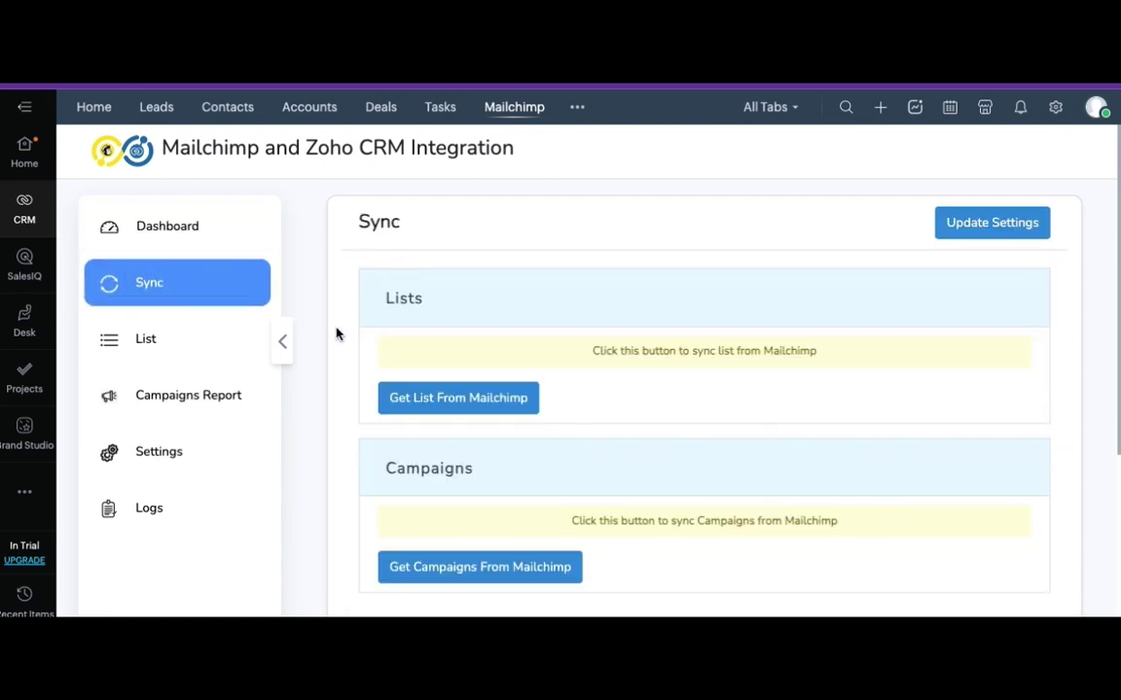
{"action": "left_click", "coordinate": [420, 406]}
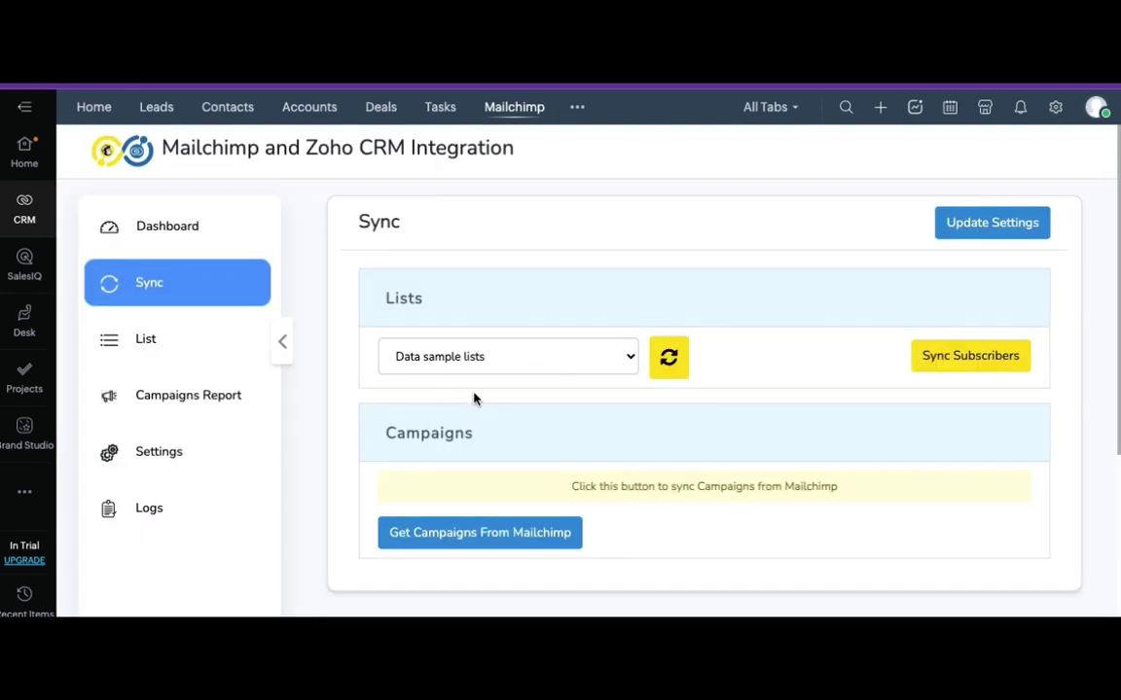
{"action": "left_click", "coordinate": [444, 548]}
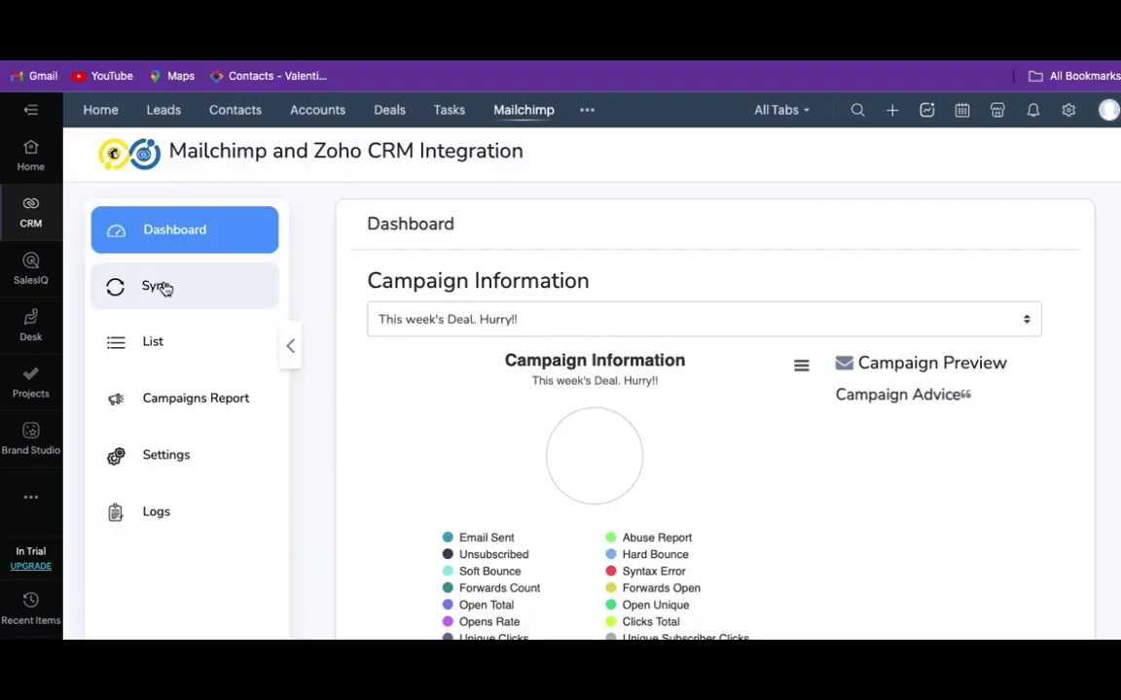
Check the retrieved lists and campaigns in the integration and in the CRM's Campaigns module.
{"action": "left_click", "coordinate": [164, 287]}
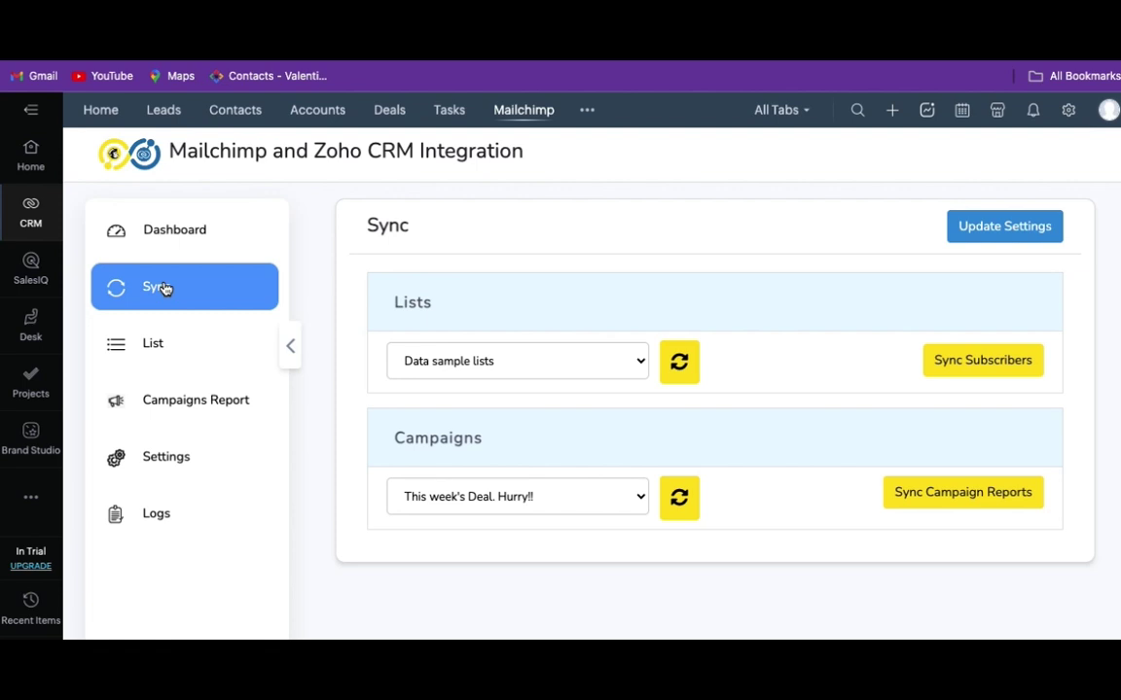
{"action": "left_click", "coordinate": [137, 352]}
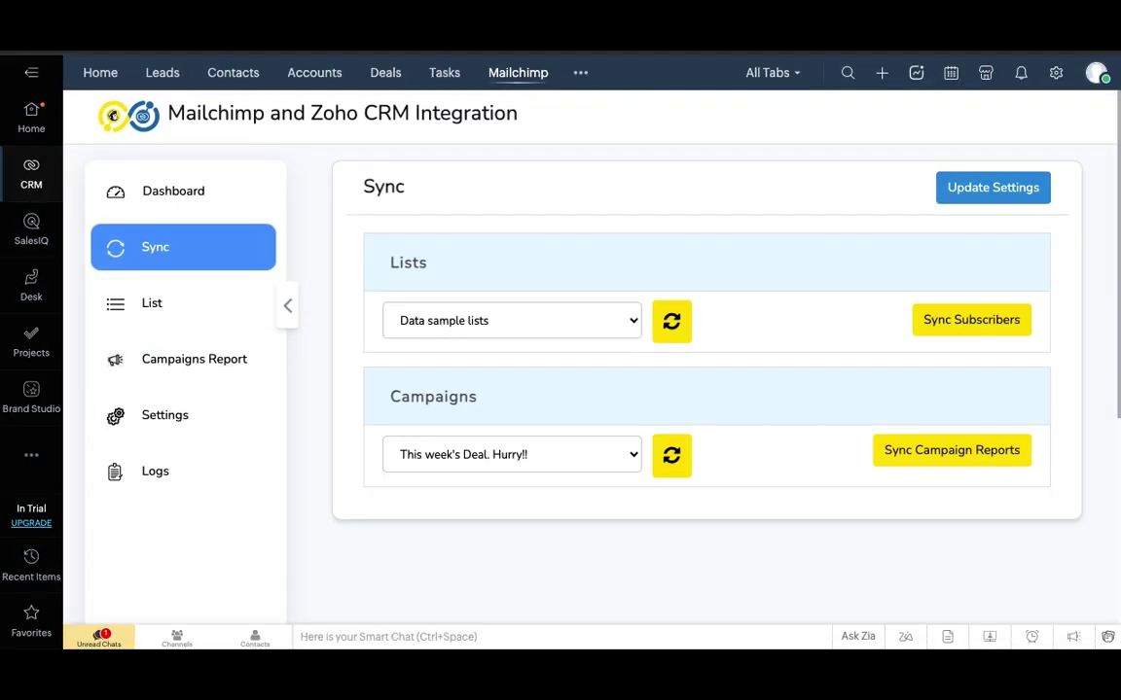
{"action": "left_click", "coordinate": [173, 191]}
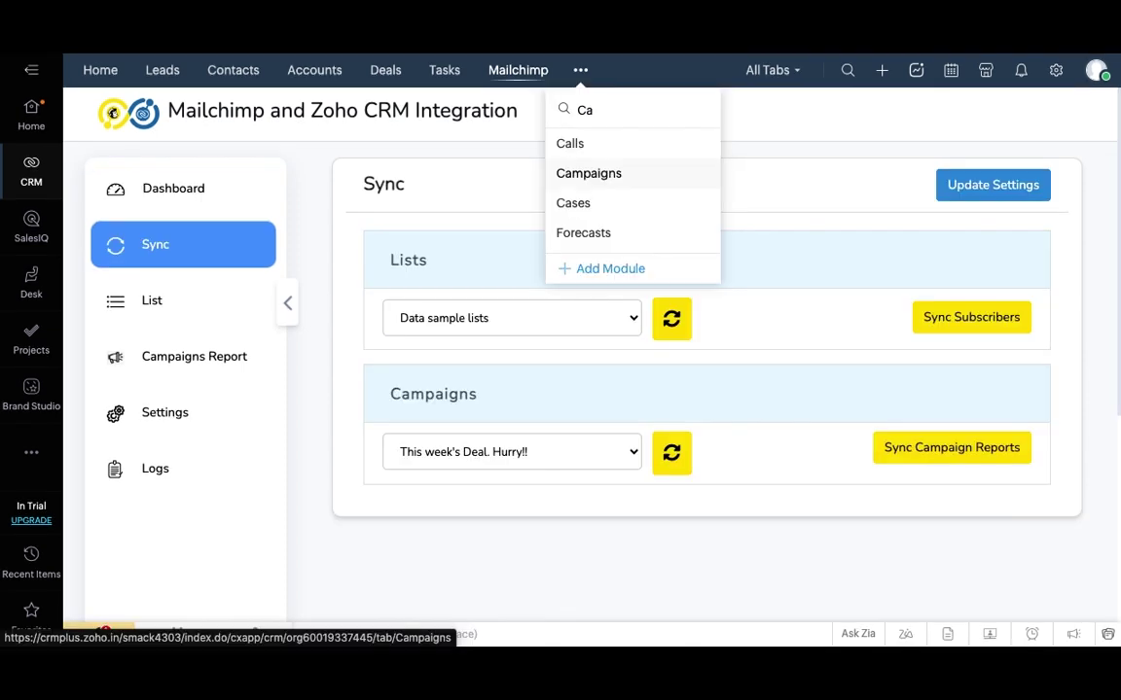
{"action": "left_click", "coordinate": [589, 174]}
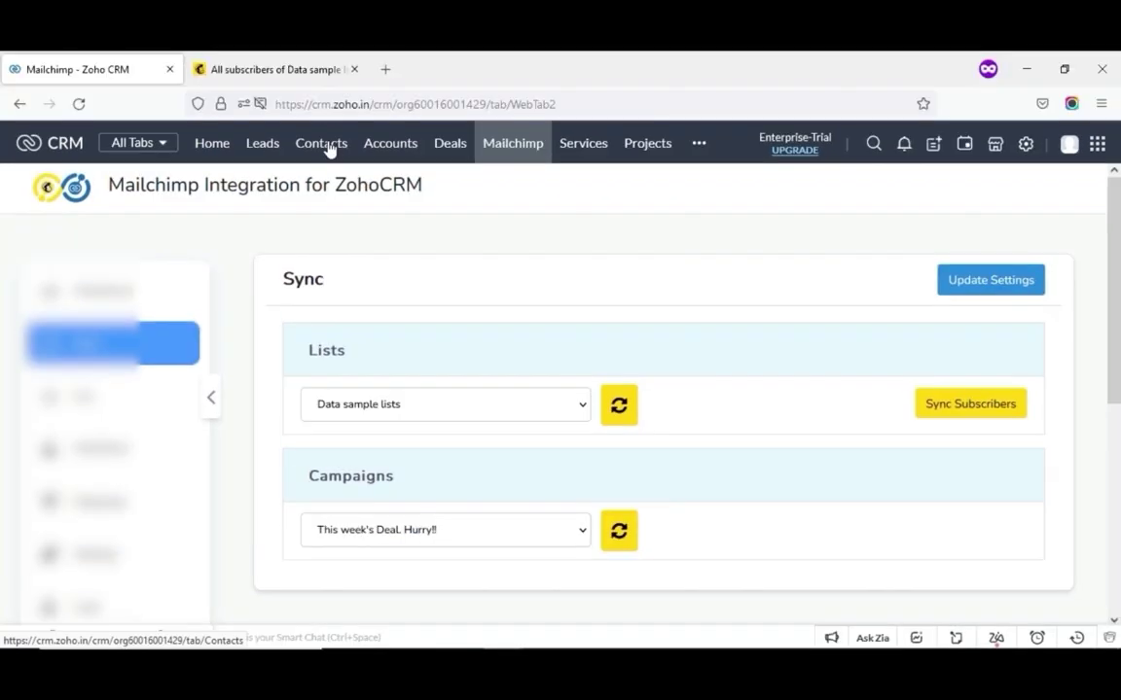
Switch to Mailchimp and subscribe a single new contact to Data sample lists, marking that they gave permission to be emailed.
{"action": "left_click", "coordinate": [321, 109]}
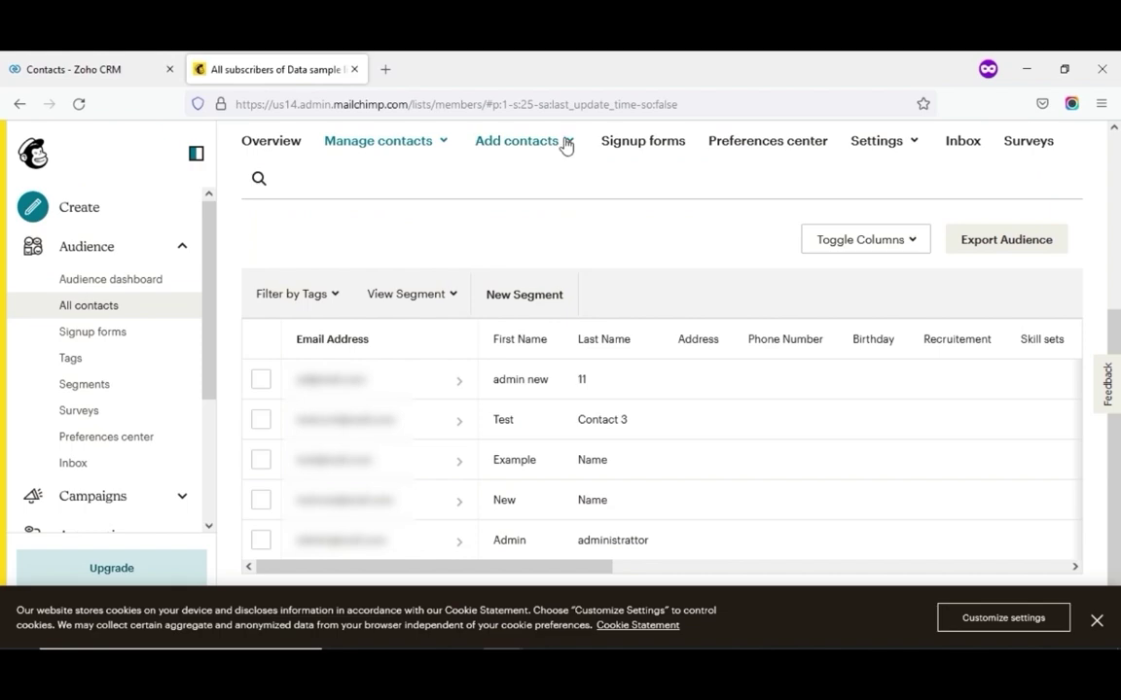
{"action": "left_click", "coordinate": [564, 145]}
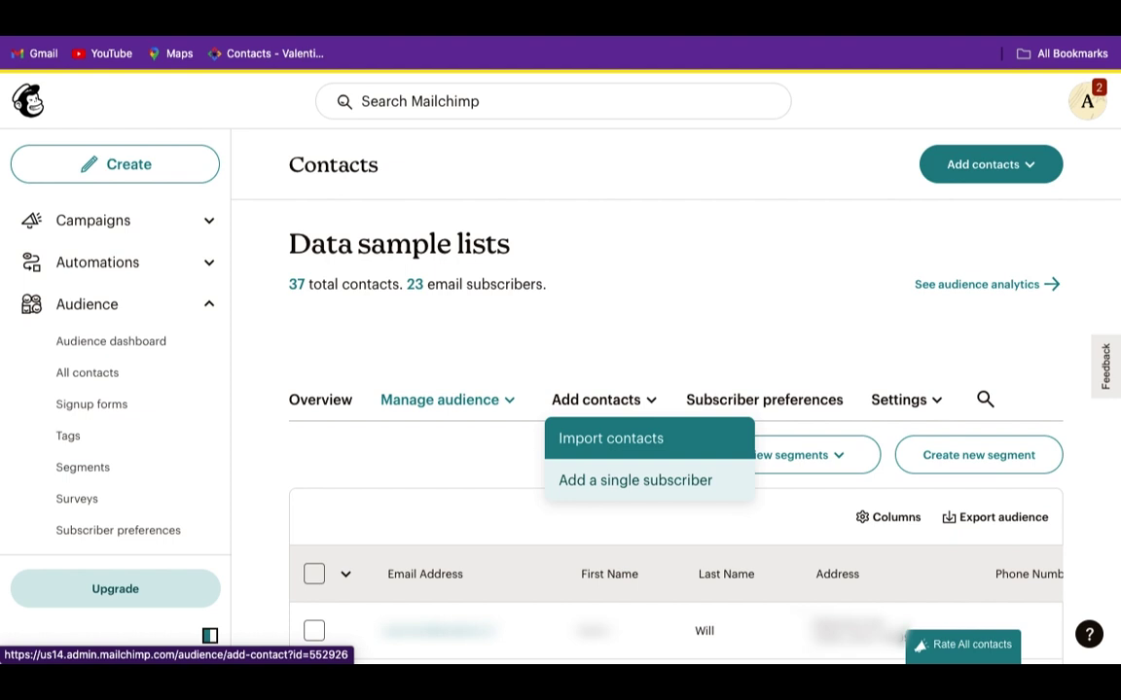
{"action": "left_click", "coordinate": [635, 480]}
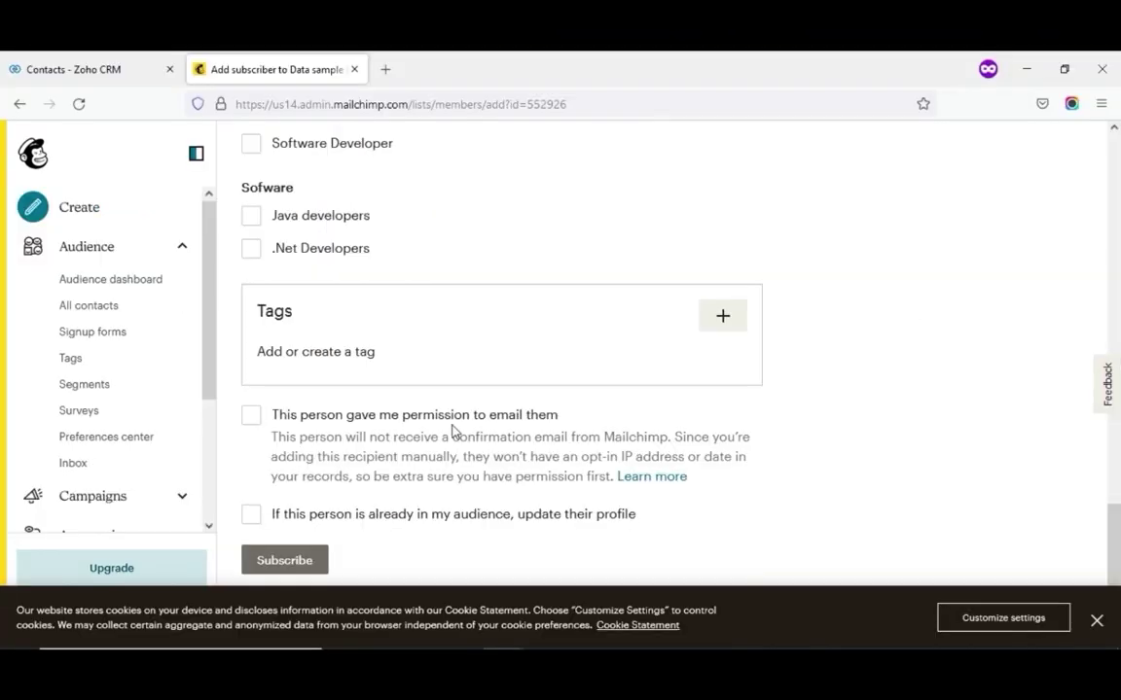
{"action": "left_click", "coordinate": [250, 416]}
{"action": "left_click", "coordinate": [292, 563]}
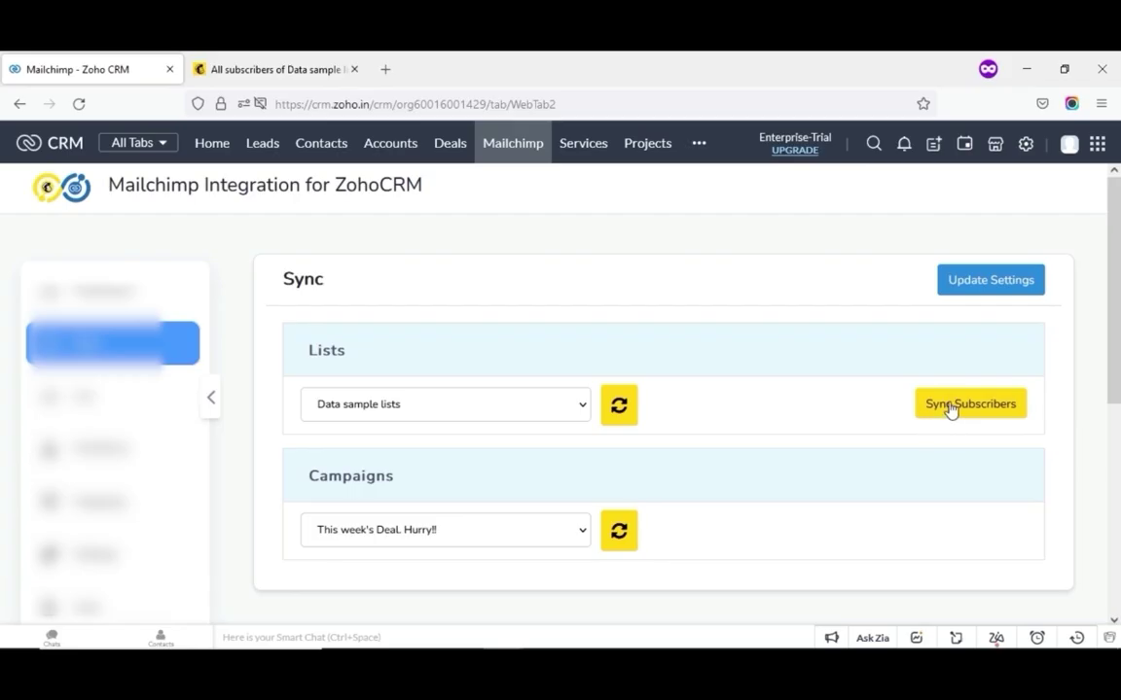
Sync the Data sample lists subscribers into Zoho CRM's contacts and send the test contact's record to Mailchimp.
{"action": "left_click", "coordinate": [950, 410]}
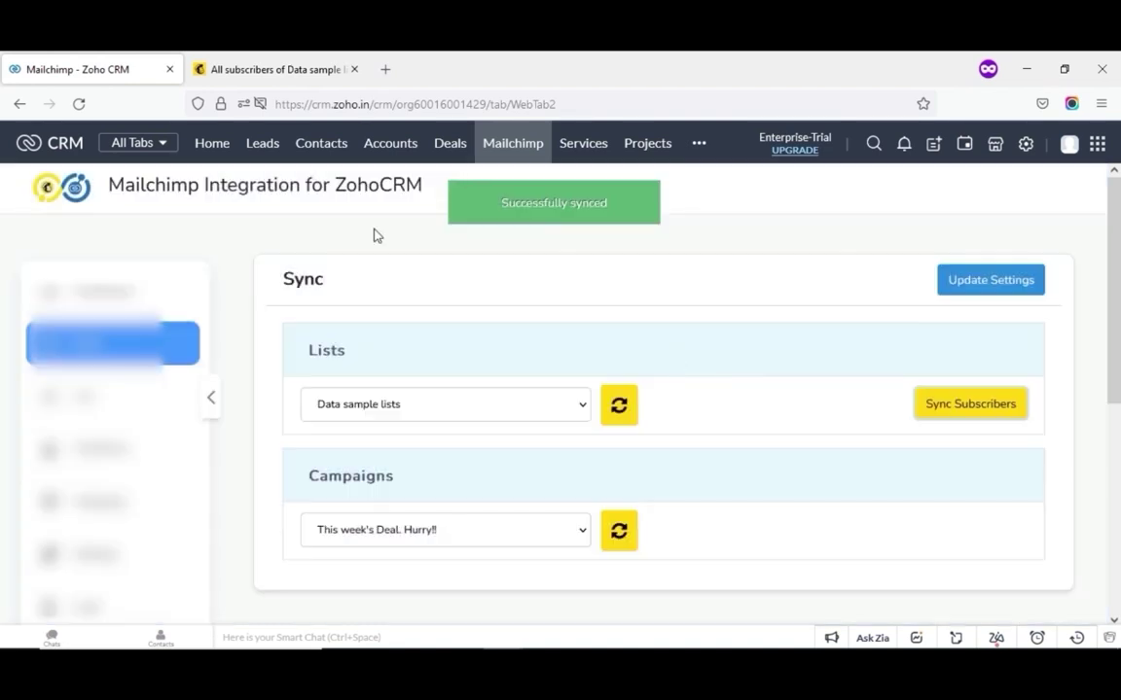
{"action": "left_click", "coordinate": [324, 146]}
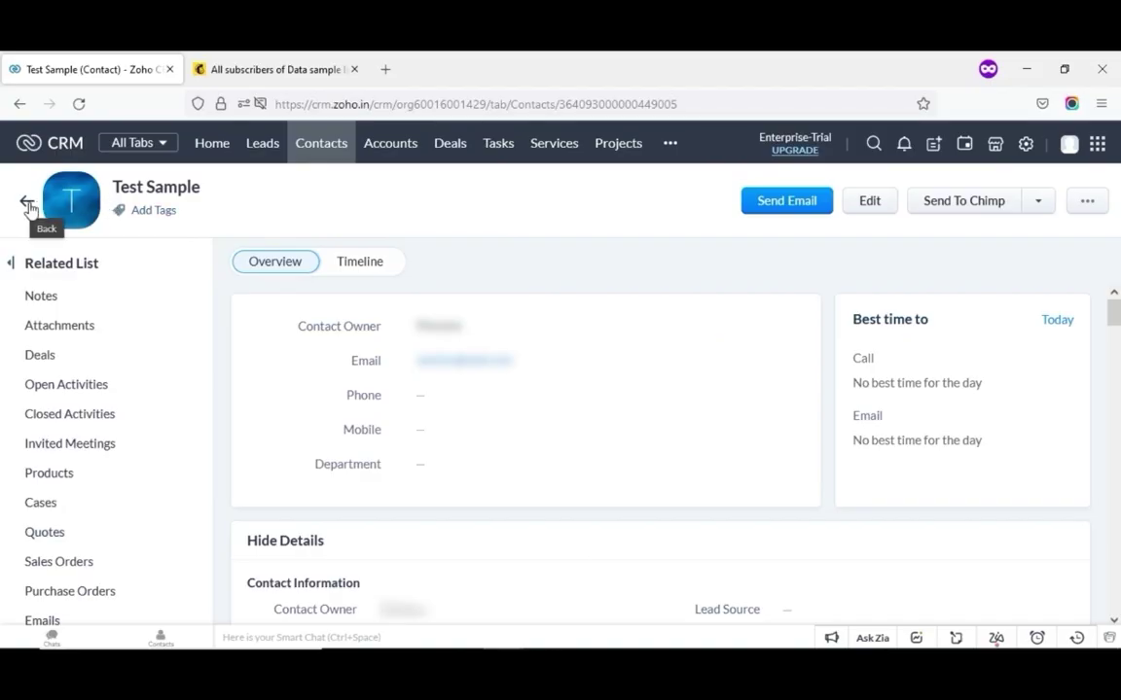
{"action": "left_click", "coordinate": [27, 204]}
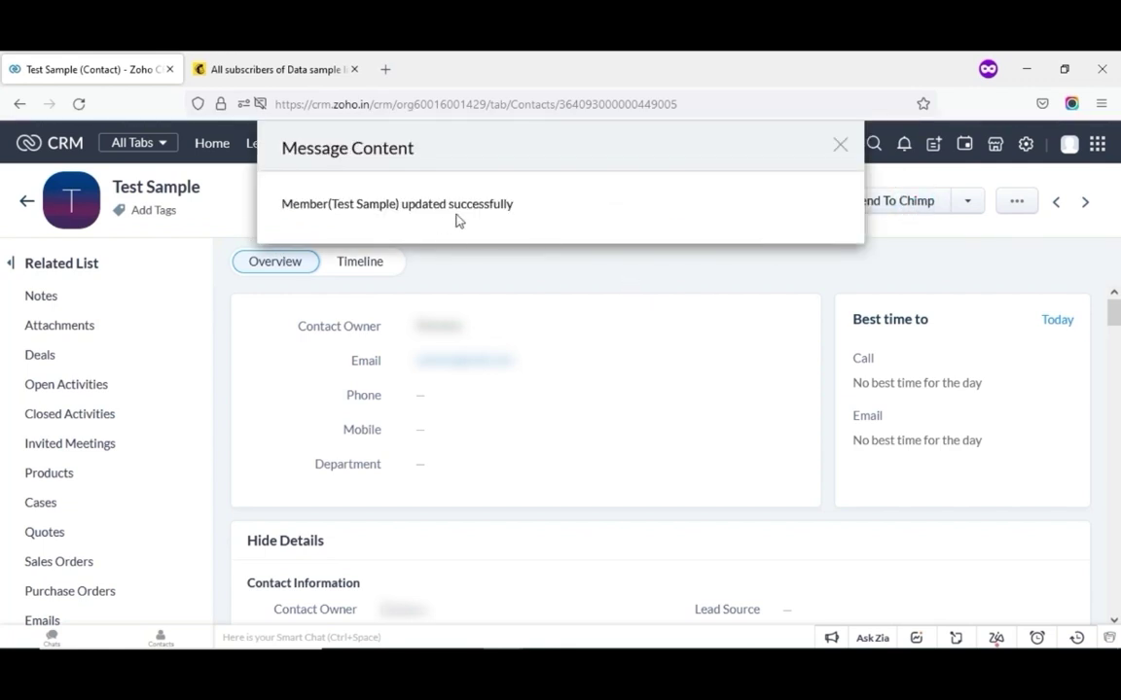
{"action": "left_click", "coordinate": [842, 148]}
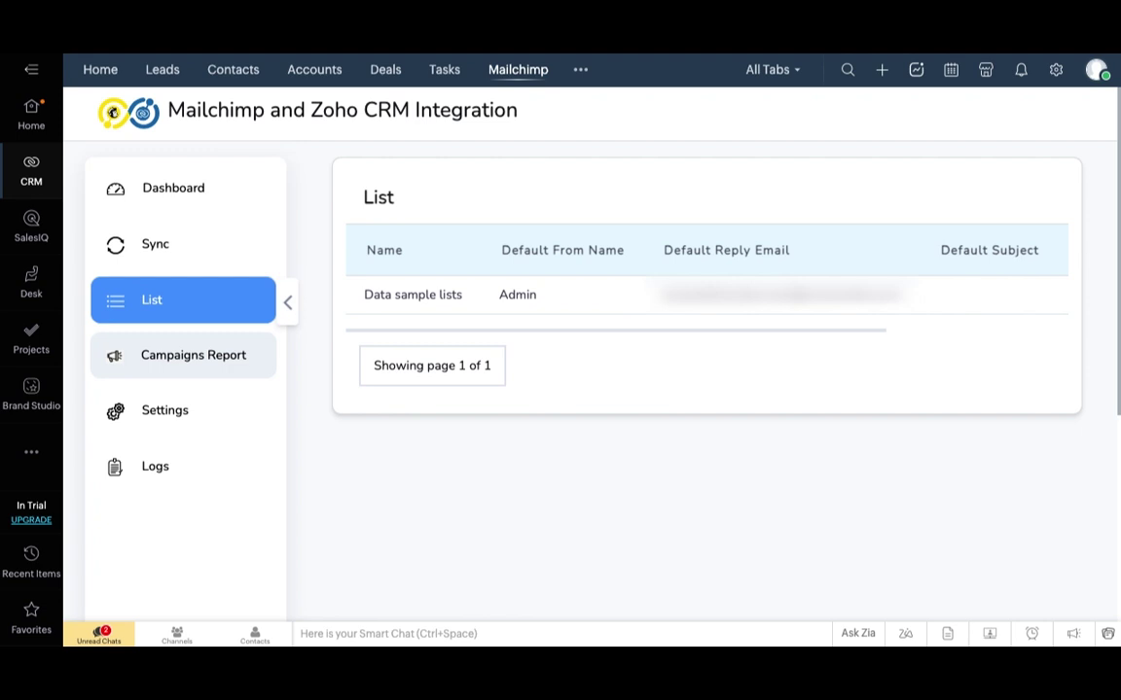
Examine the Data sample lists details, including its groups, tags, segments, webhook and growth history.
{"action": "scroll", "coordinate": [707, 292], "scroll_direction": "right", "scroll_amount": 5}
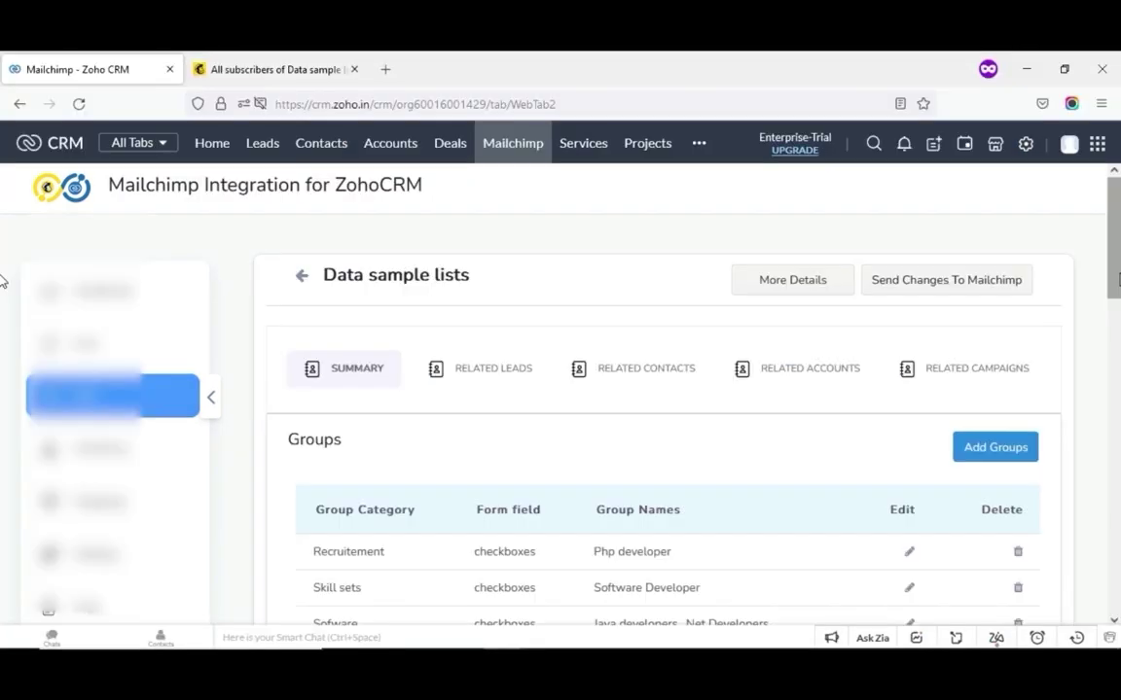
{"action": "scroll", "coordinate": [2, 340], "scroll_direction": "down", "scroll_amount": 5}
{"action": "scroll", "coordinate": [2, 341], "scroll_direction": "up", "scroll_amount": 2}
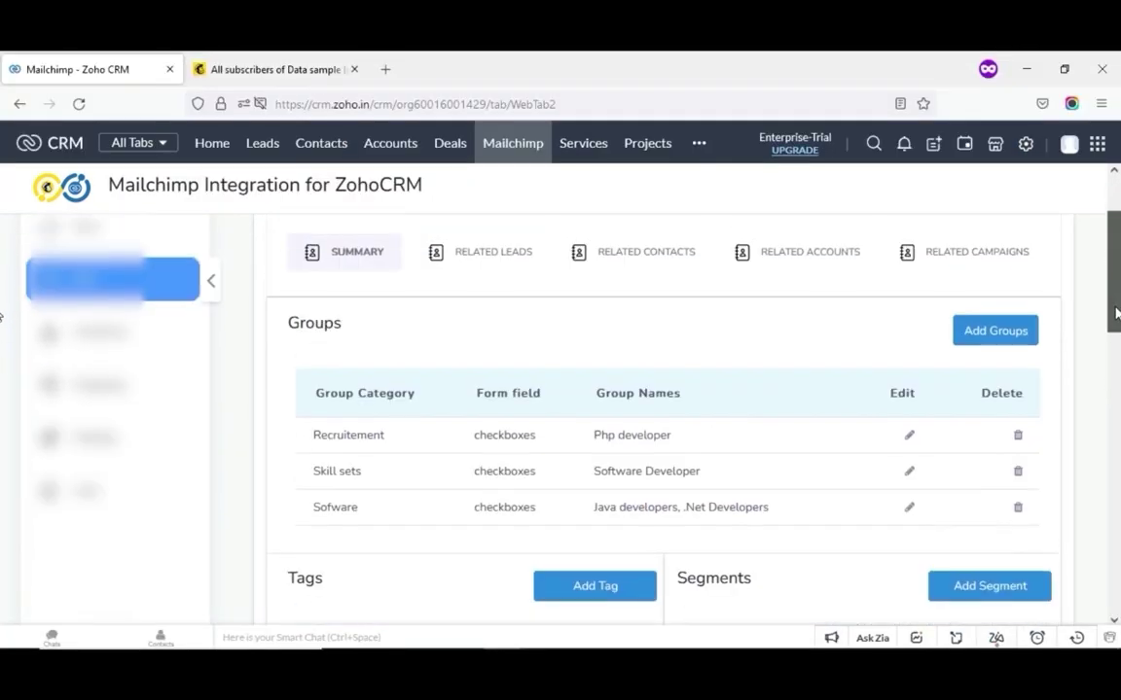
{"action": "scroll", "coordinate": [2, 337], "scroll_direction": "down", "scroll_amount": 5}
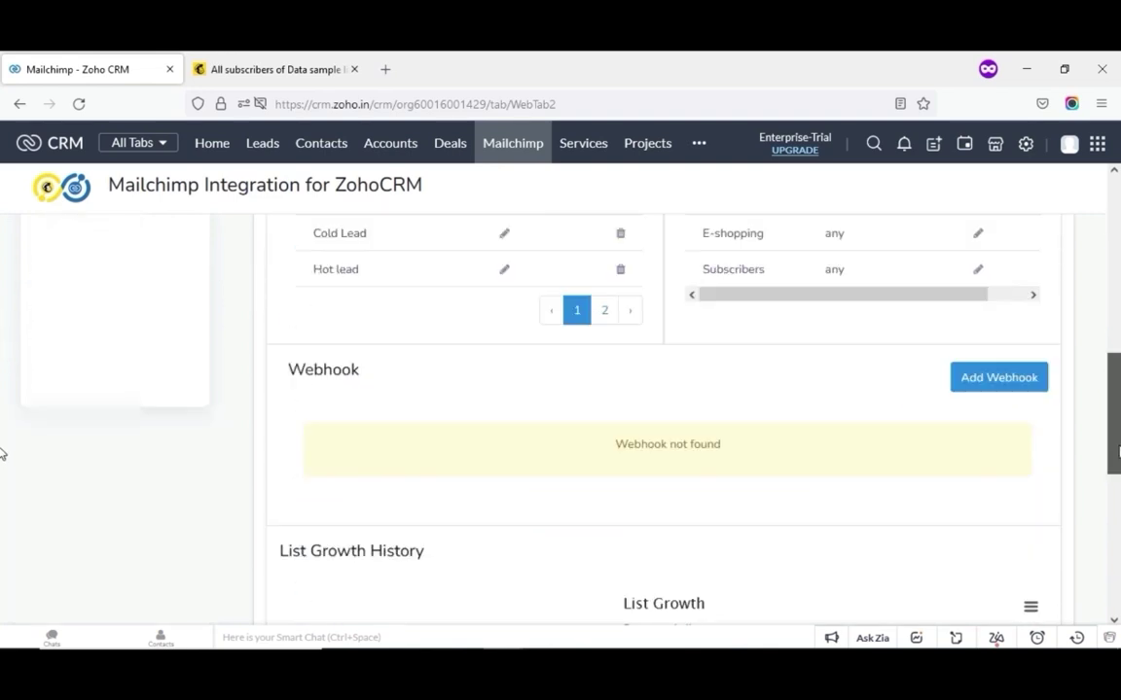
{"action": "scroll", "coordinate": [1103, 425], "scroll_direction": "up", "scroll_amount": 7}
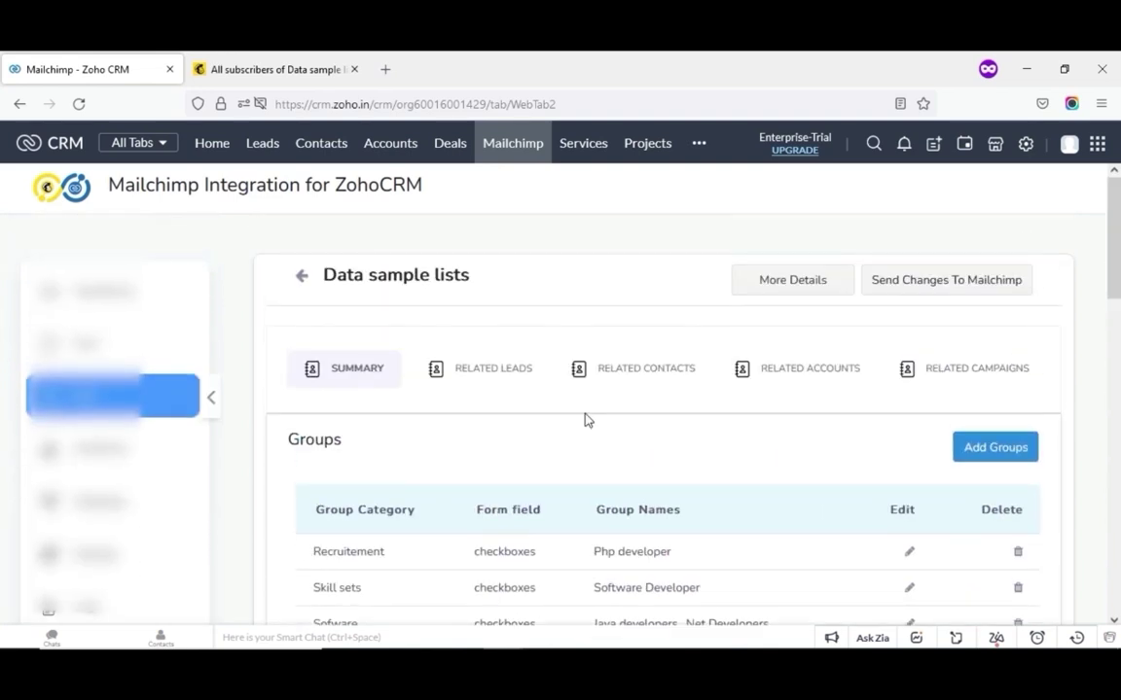
Add the group category Marketing and Sales as checkboxes with groups CRM Software and WordPress, and add the tag new lead.
{"action": "scroll", "coordinate": [681, 369], "scroll_direction": "down", "scroll_amount": 1}
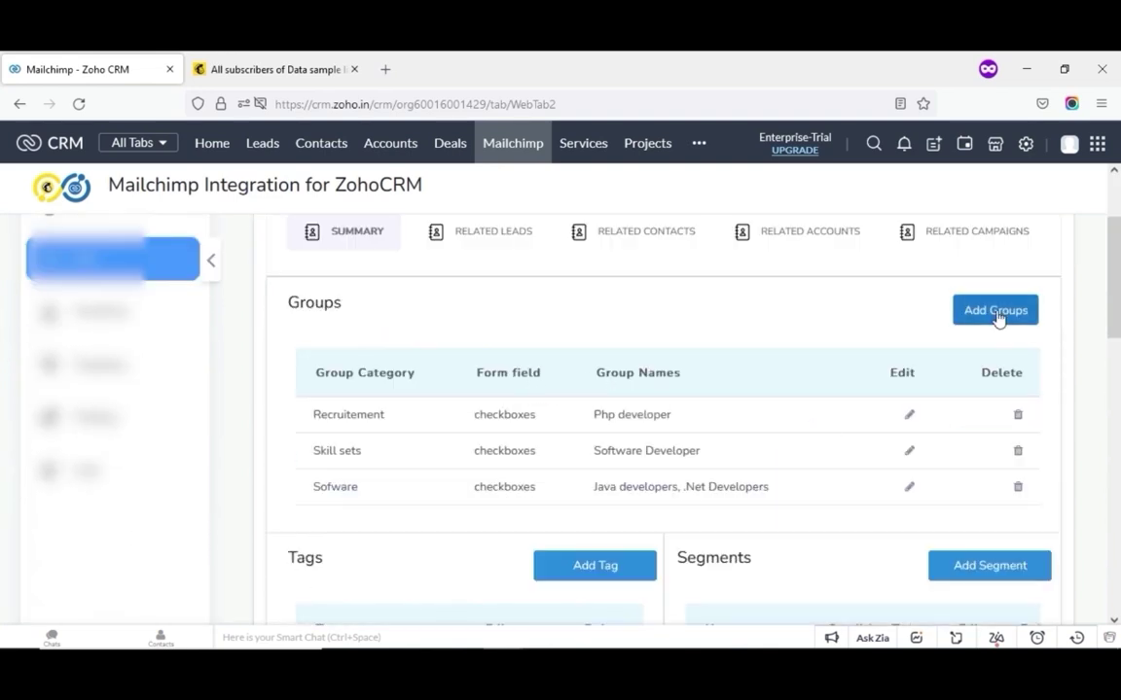
{"action": "scroll", "coordinate": [814, 410], "scroll_direction": "up", "scroll_amount": 1}
{"action": "left_click", "coordinate": [983, 416]}
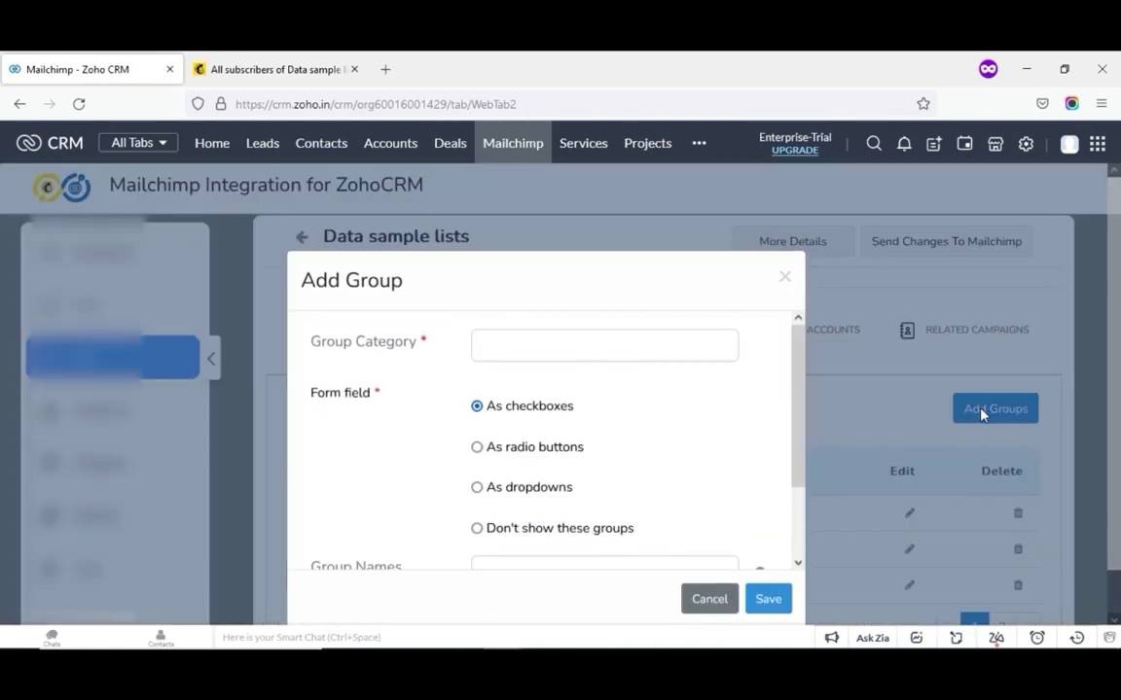
{"action": "left_click", "coordinate": [526, 347]}
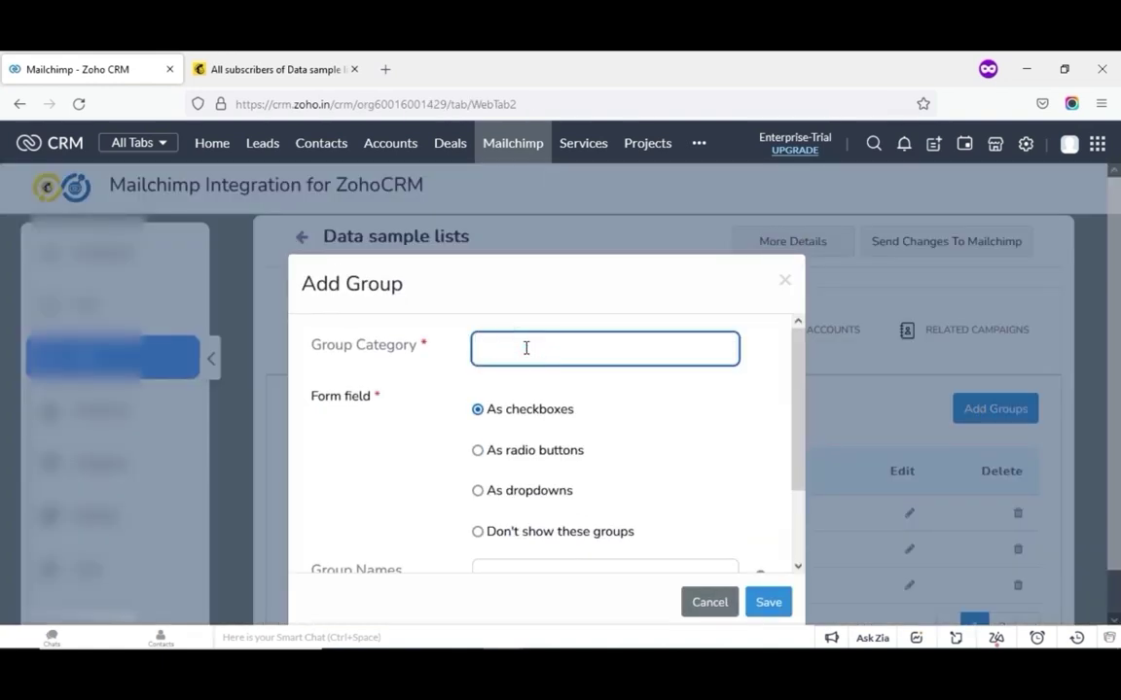
{"action": "type", "text": "Marketing and Sales"}
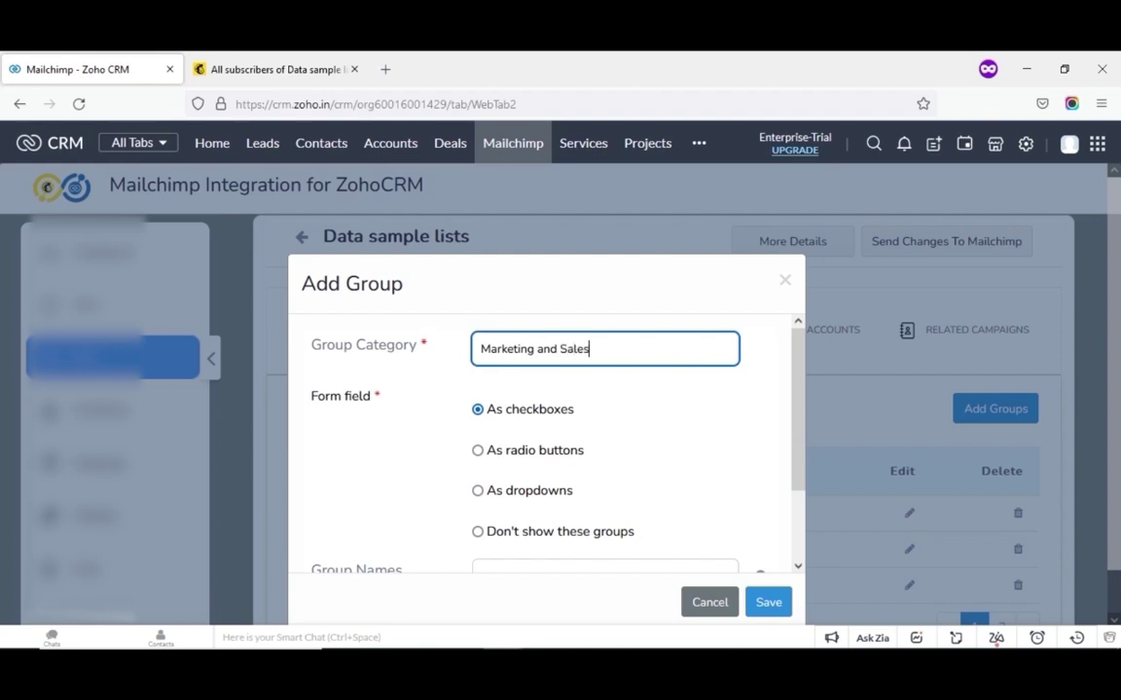
{"action": "type", "text": "CRM Software"}
{"action": "left_click", "coordinate": [530, 540]}
{"action": "type", "text": "WordPress"}
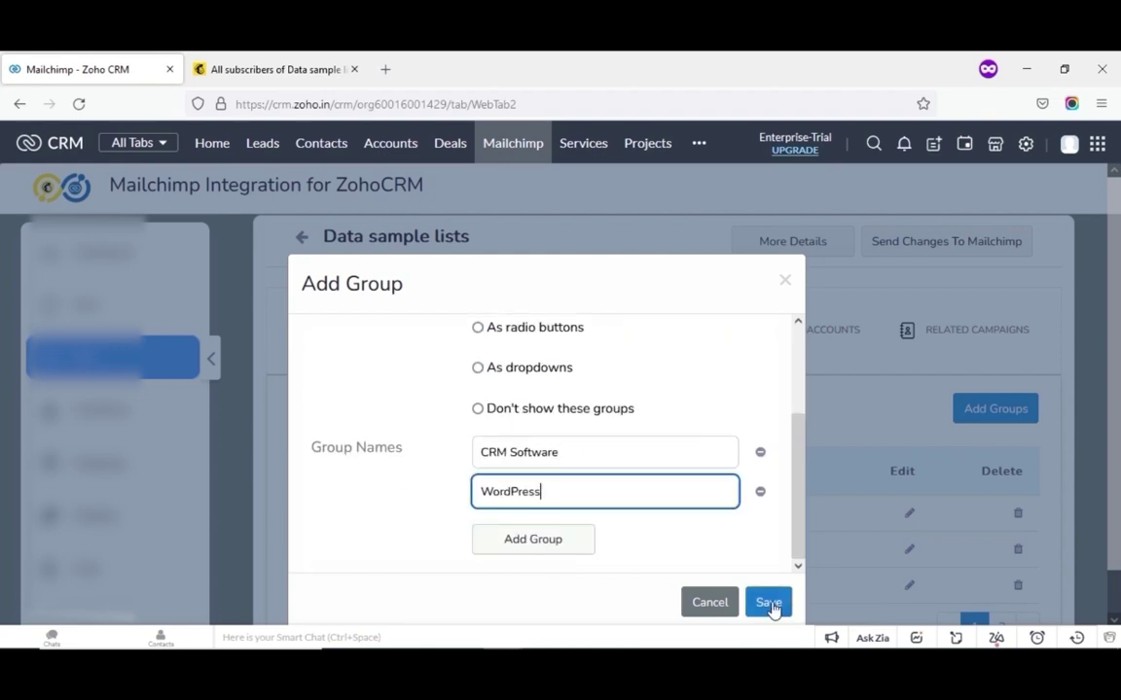
{"action": "left_click", "coordinate": [767, 604]}
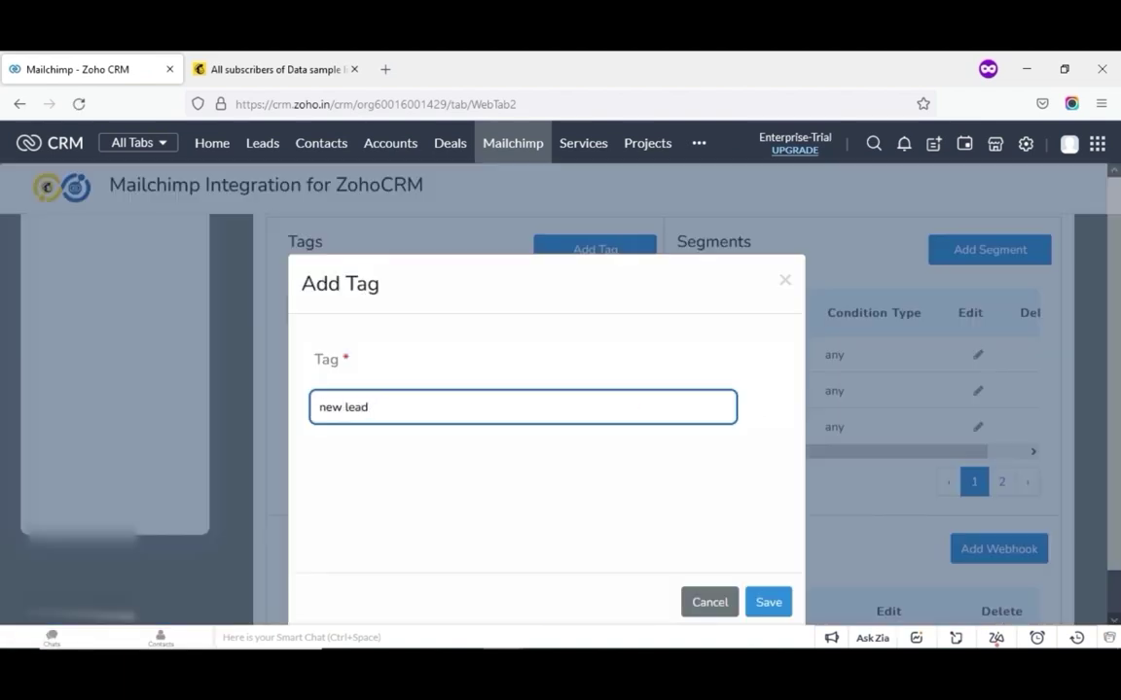
{"action": "left_click", "coordinate": [766, 603]}
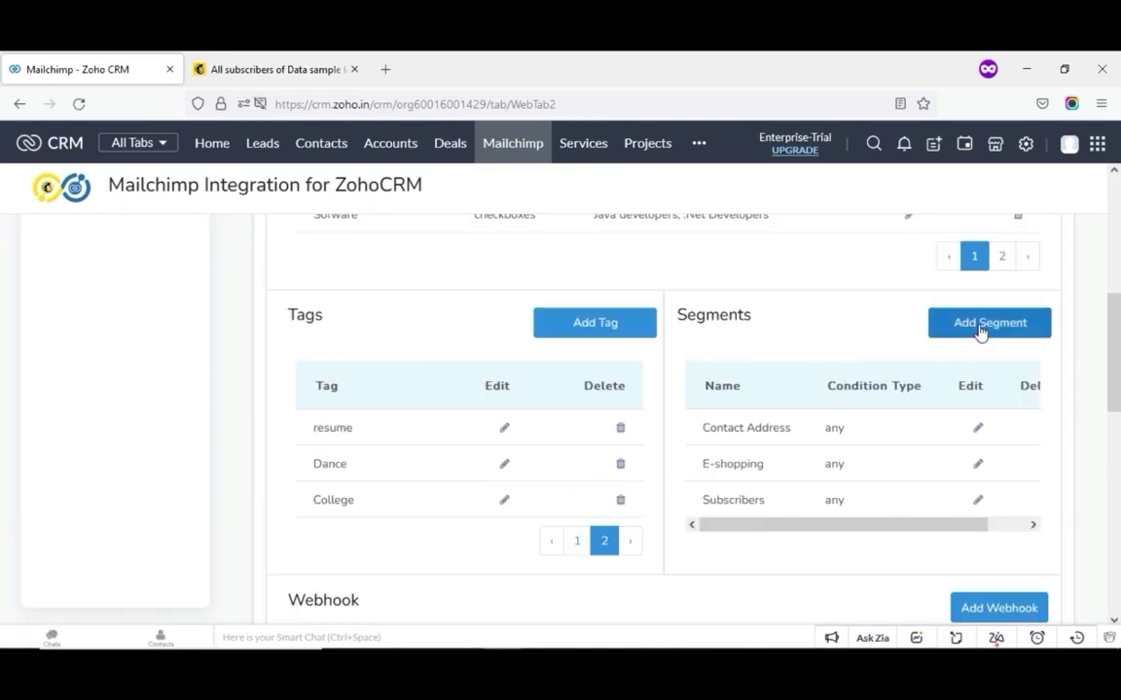
Start a new named segment matching any condition, with the condition First Name starts with T.
{"action": "left_click", "coordinate": [981, 327]}
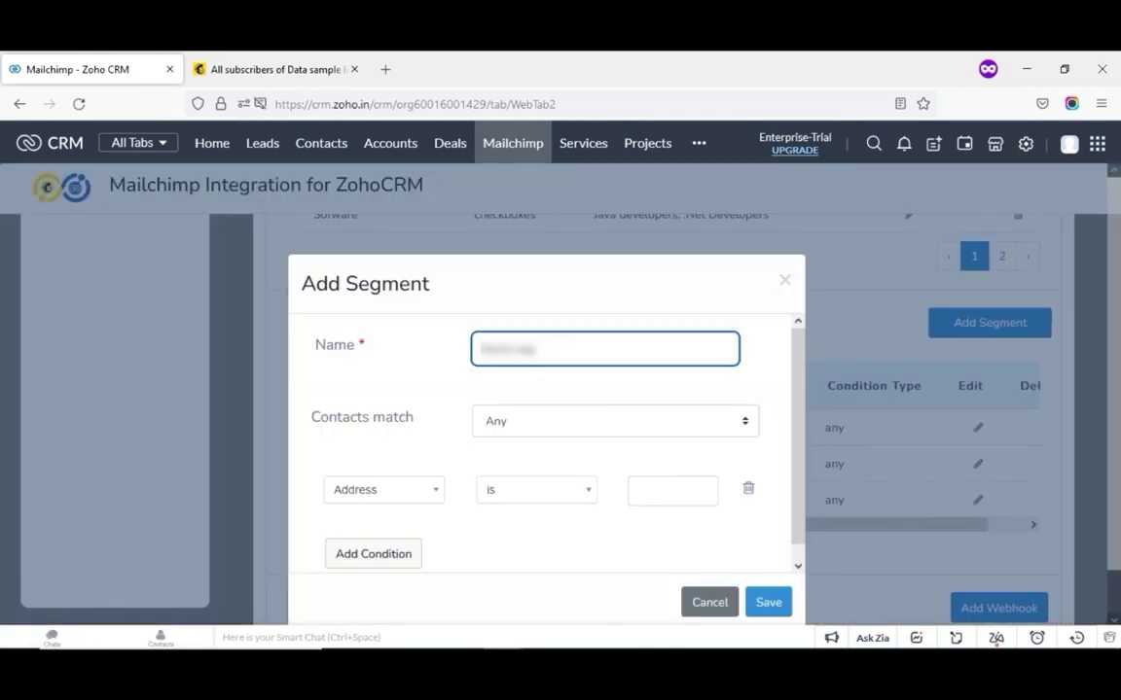
{"action": "type", "text": "ment"}
{"action": "left_click", "coordinate": [384, 490]}
{"action": "left_click", "coordinate": [415, 395]}
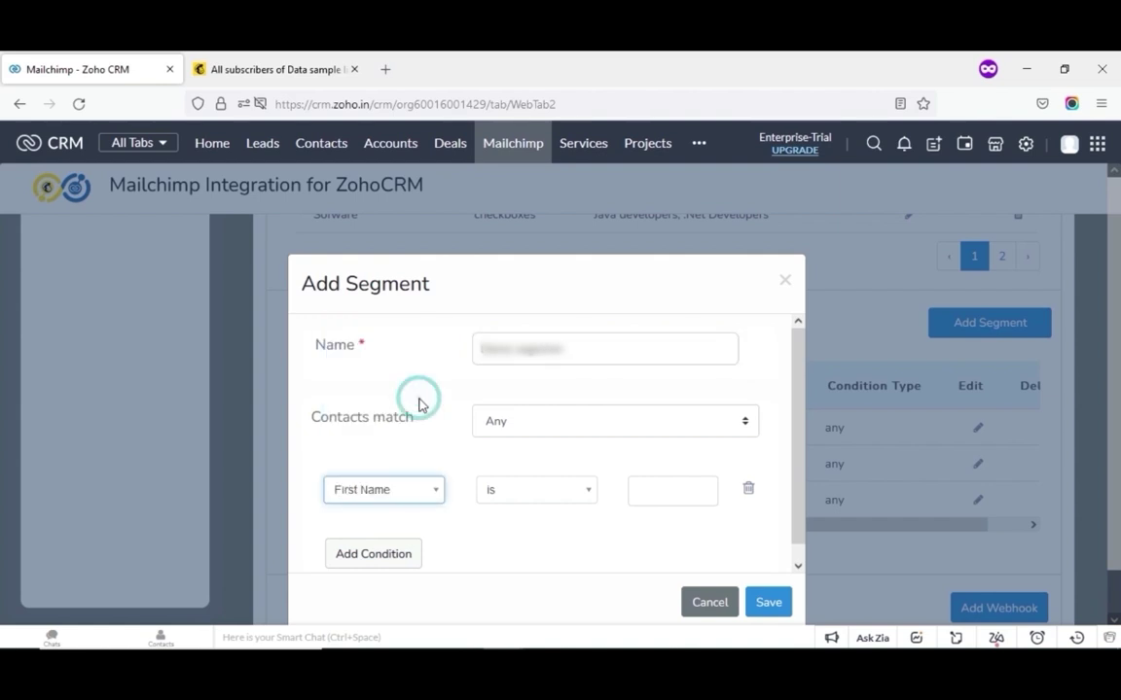
{"action": "left_click", "coordinate": [648, 497]}
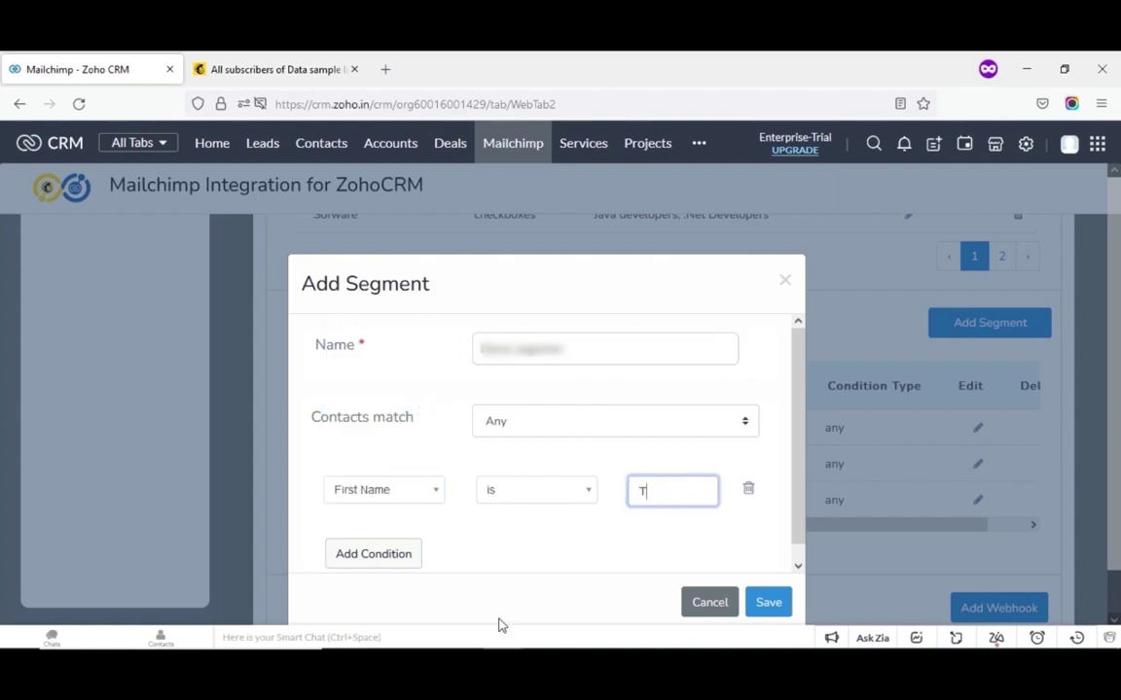
{"action": "left_click", "coordinate": [589, 498]}
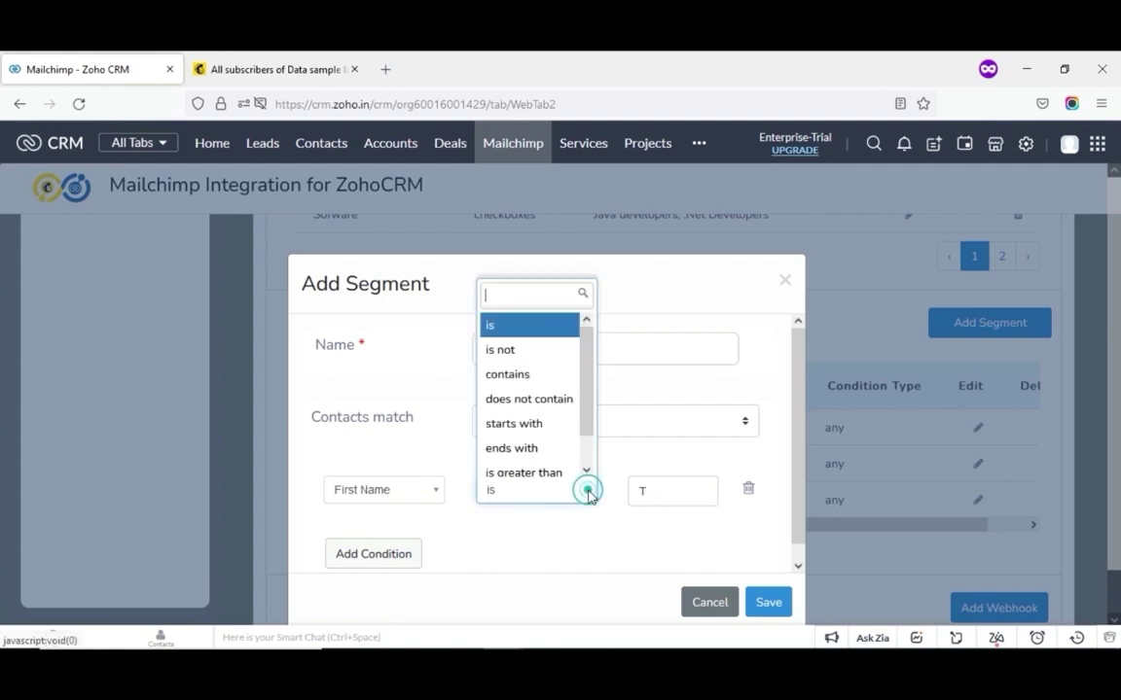
{"action": "left_click", "coordinate": [569, 426]}
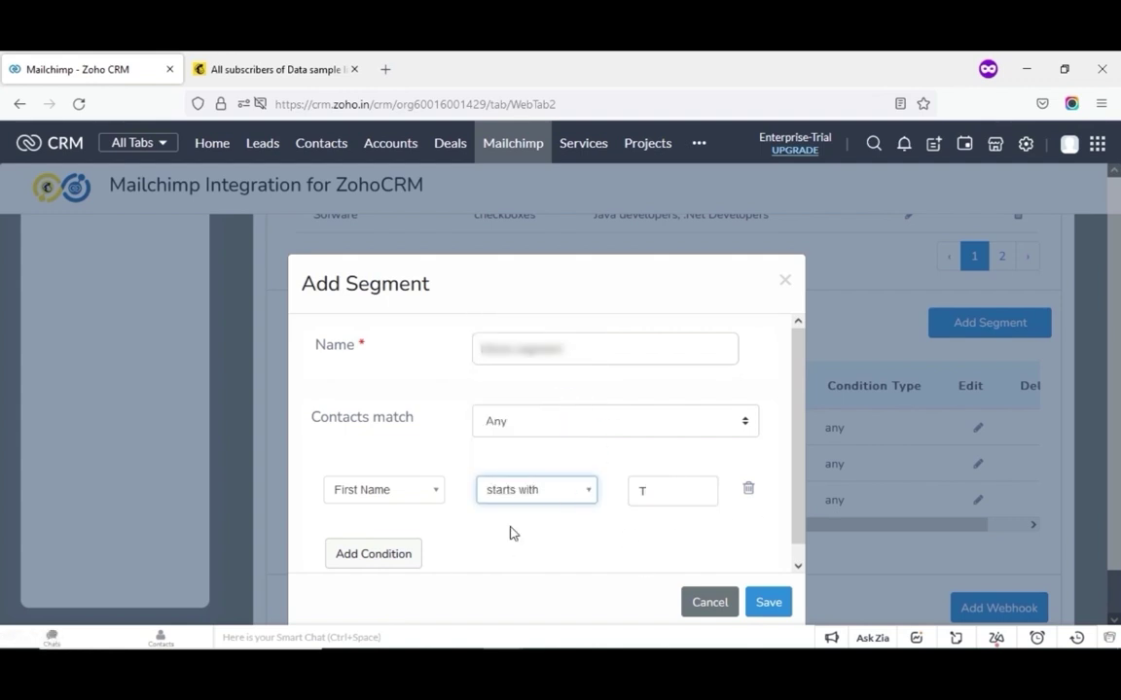
Add a second segment condition on Last Name and save the segment.
{"action": "left_click", "coordinate": [395, 566]}
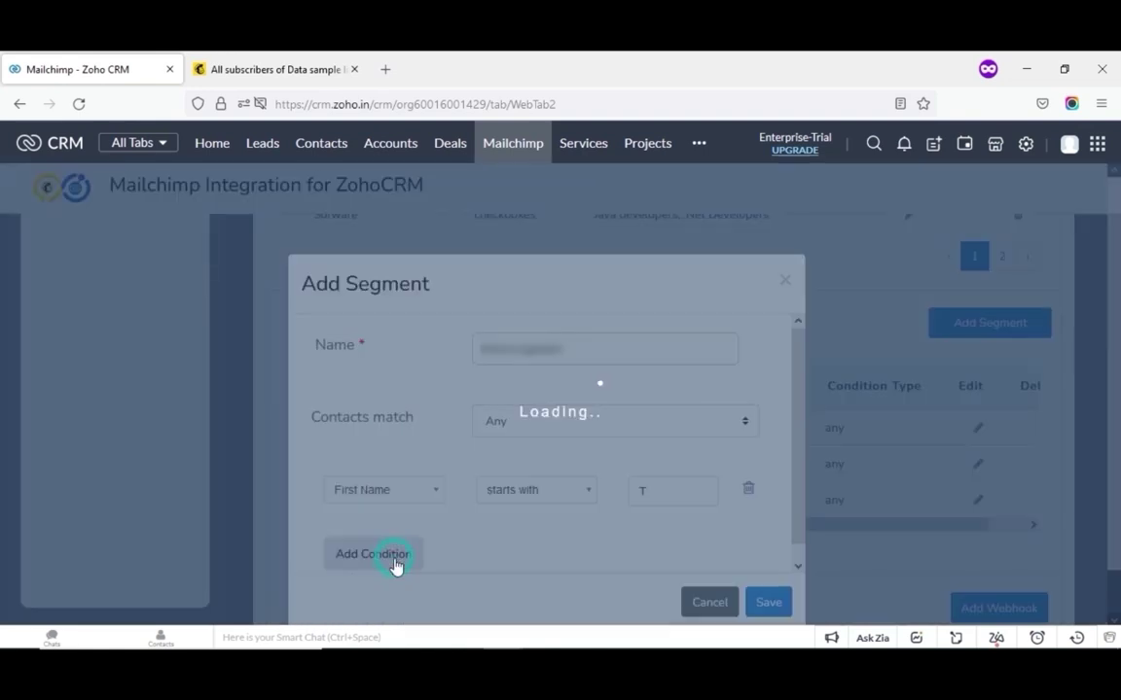
{"action": "left_click", "coordinate": [413, 543]}
{"action": "left_click", "coordinate": [394, 465]}
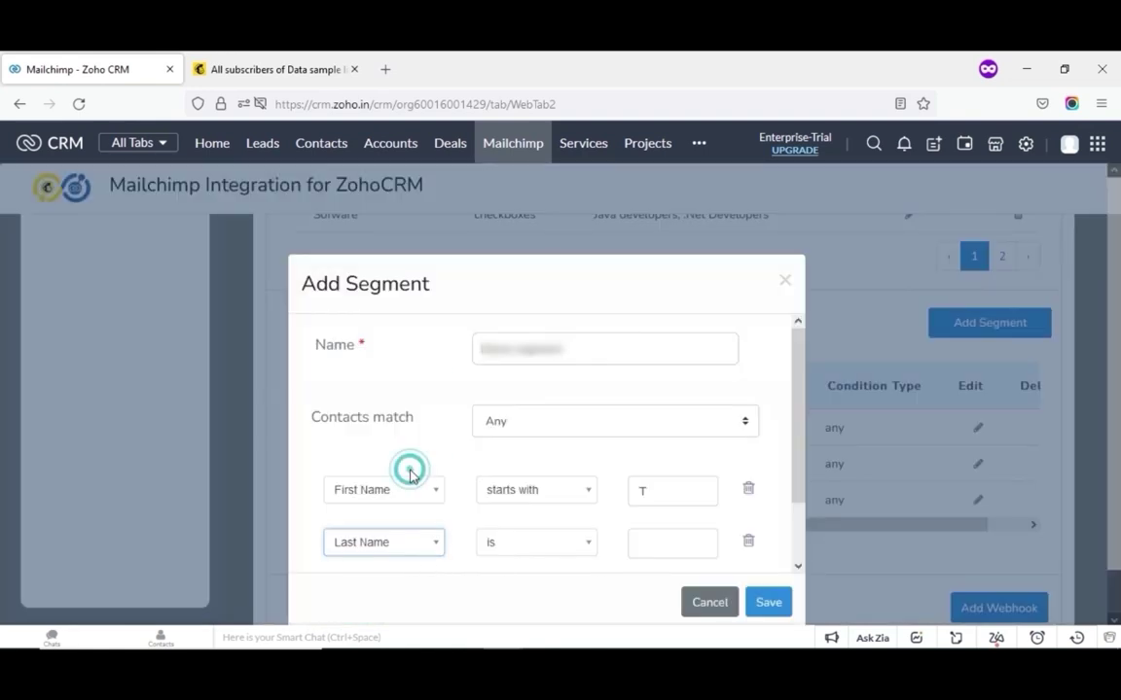
{"action": "left_click", "coordinate": [758, 604]}
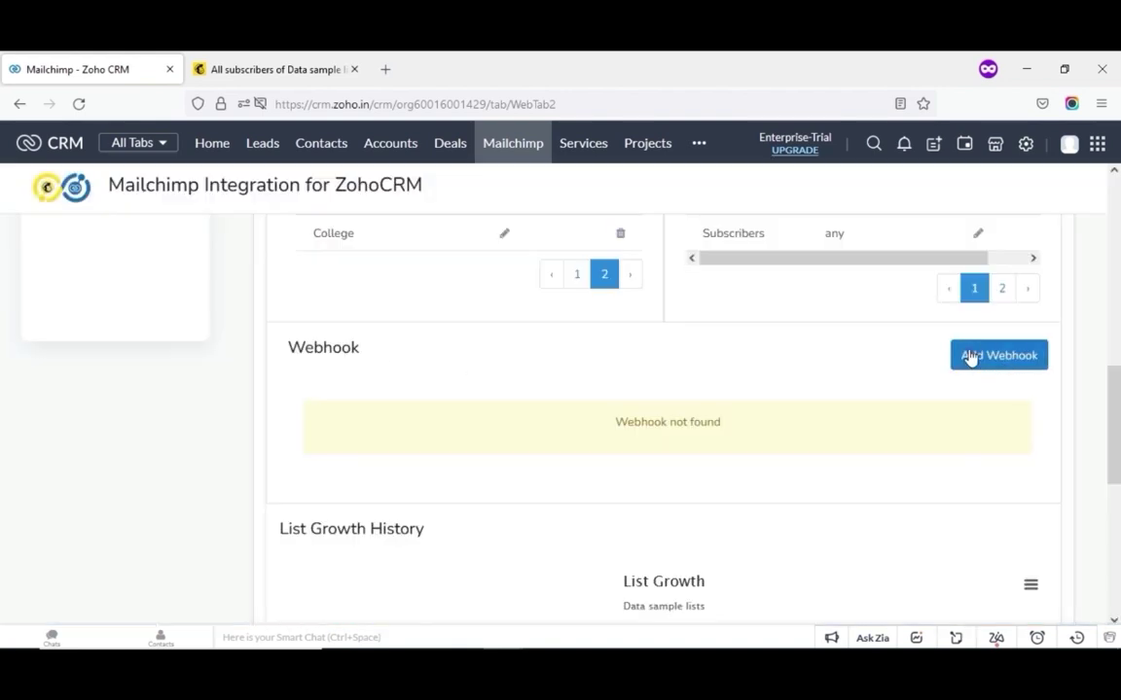
{"action": "left_click", "coordinate": [970, 357]}
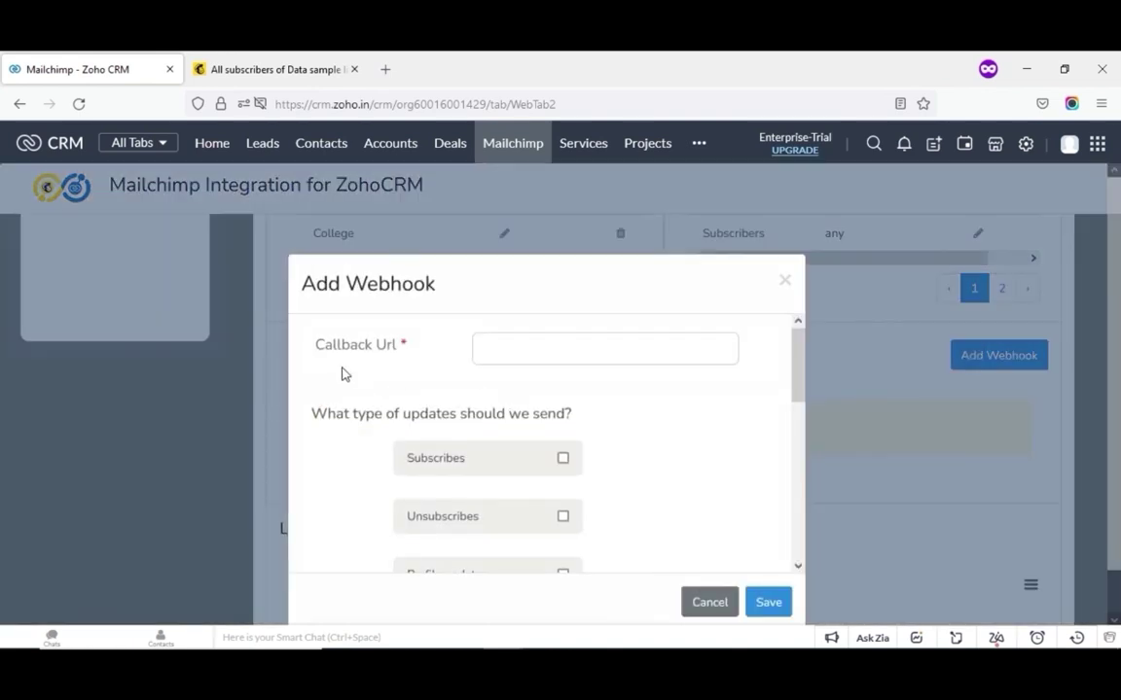
{"action": "left_click", "coordinate": [500, 354]}
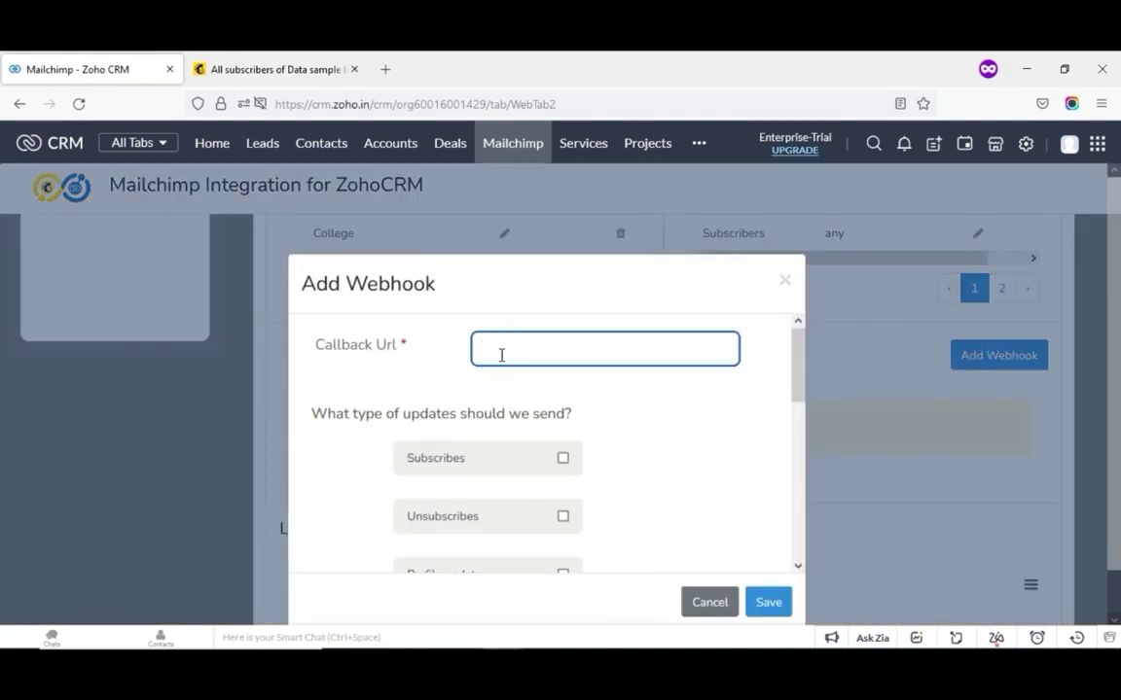
{"action": "key", "text": "ctrl+v"}
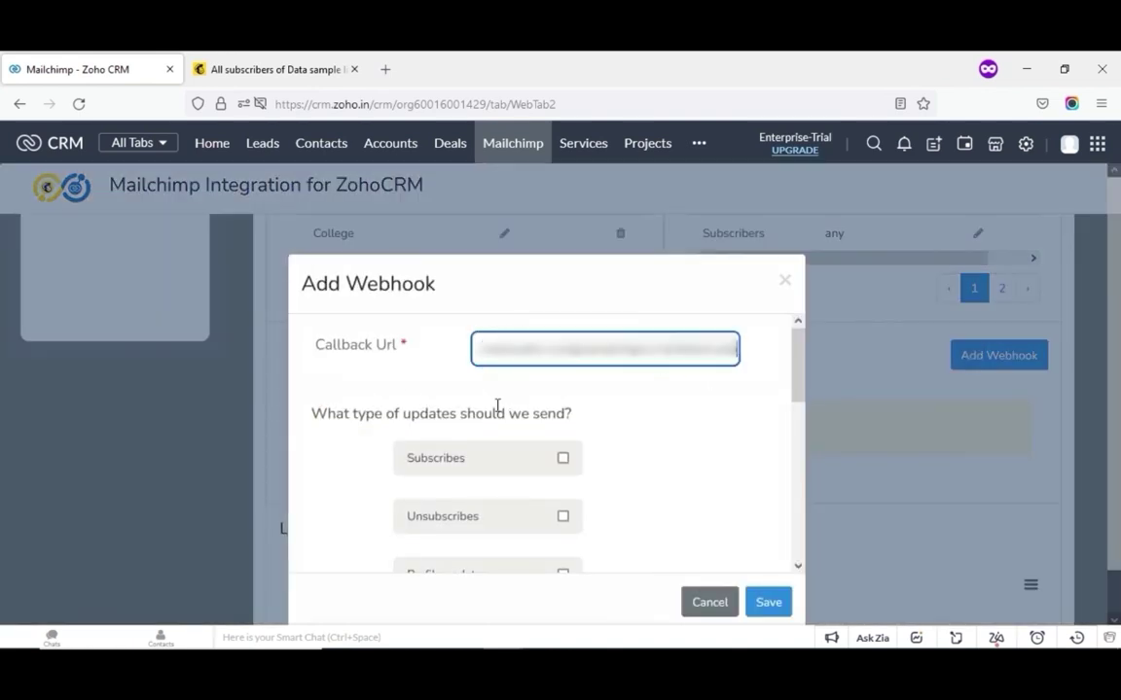
{"action": "left_click_drag", "start_coordinate": [796, 390], "coordinate": [801, 416]}
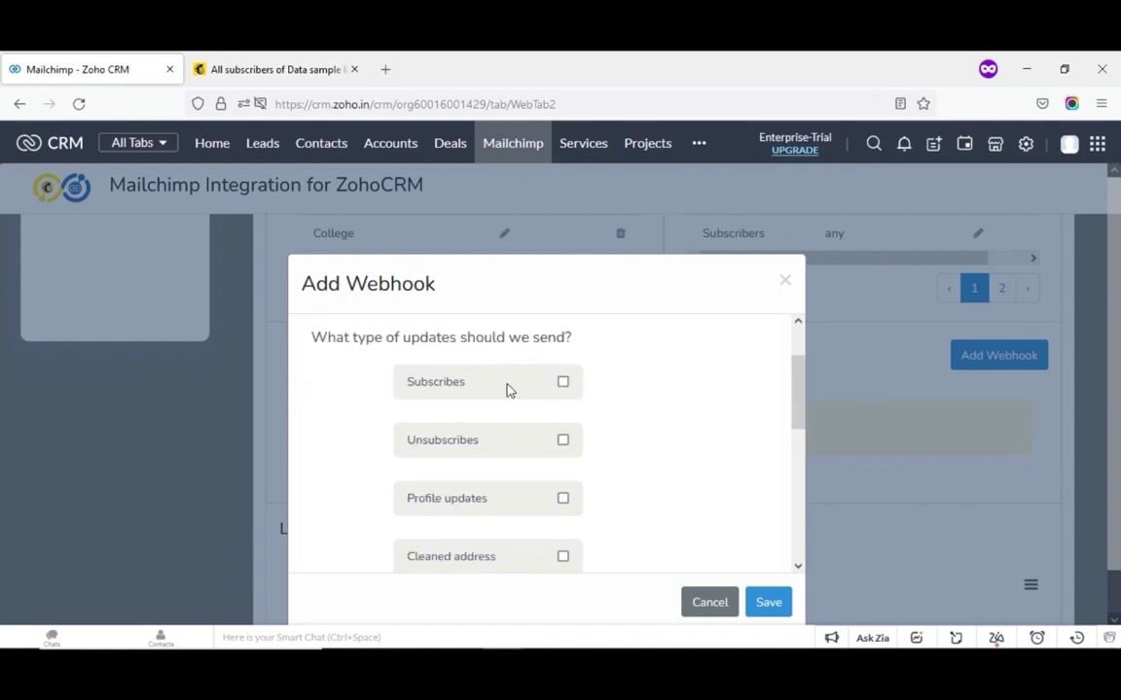
{"action": "left_click", "coordinate": [561, 383]}
{"action": "left_click", "coordinate": [562, 440]}
{"action": "scroll", "coordinate": [590, 420], "scroll_direction": "down", "scroll_amount": 5}
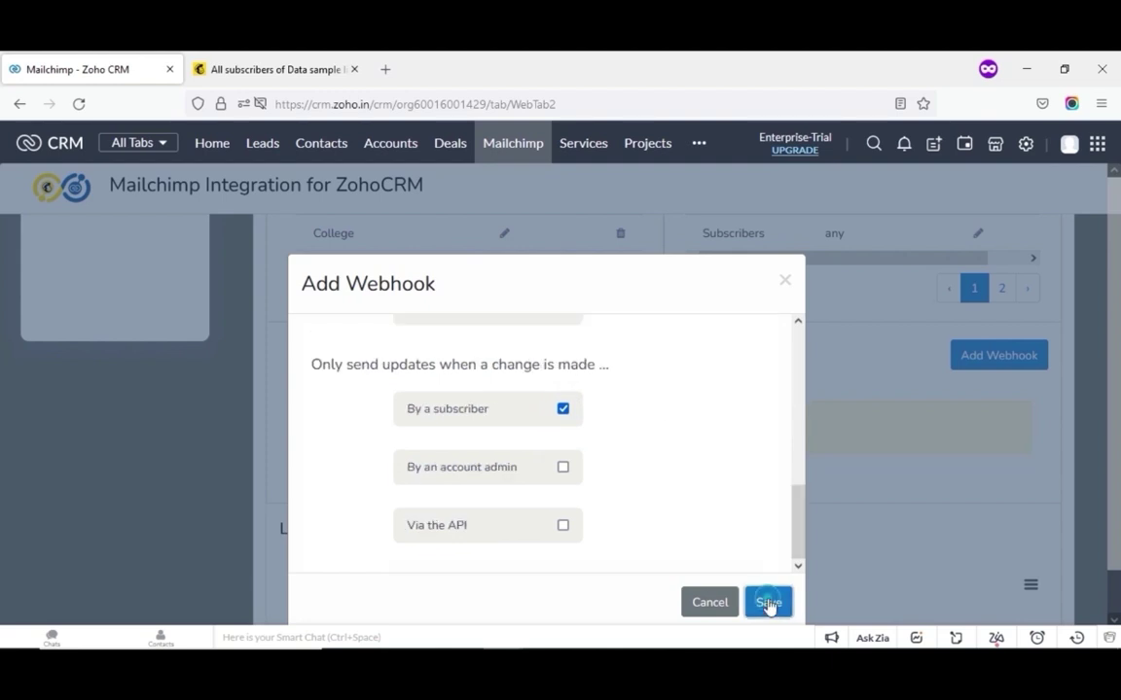
{"action": "left_click", "coordinate": [768, 604]}
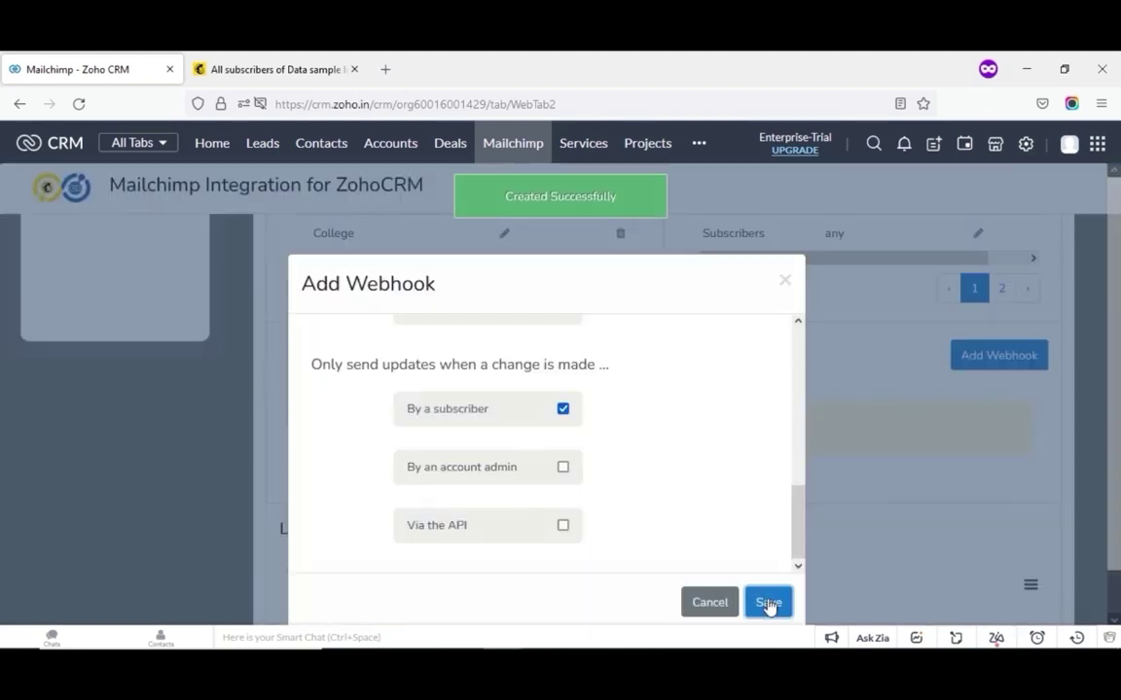
Review the list growth history and send the Data sample lists changes to Mailchimp.
{"action": "scroll", "coordinate": [2, 457], "scroll_direction": "down", "scroll_amount": 3}
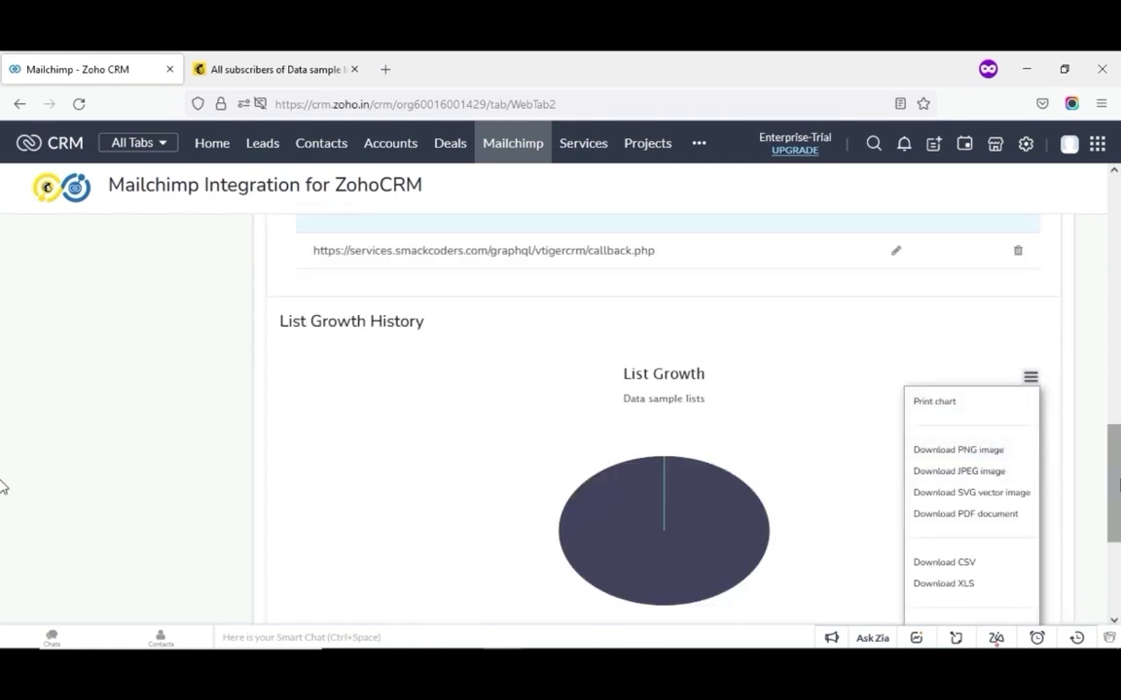
{"action": "scroll", "coordinate": [2, 482], "scroll_direction": "down", "scroll_amount": 2}
{"action": "scroll", "coordinate": [1083, 394], "scroll_direction": "up", "scroll_amount": 10}
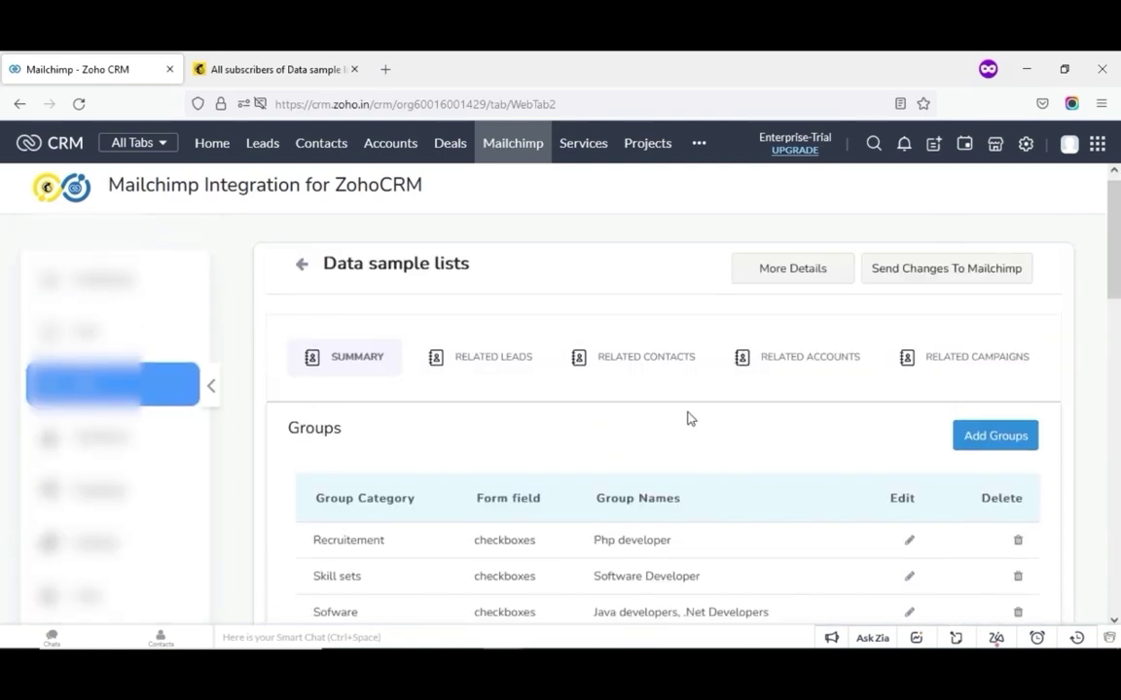
{"action": "left_click", "coordinate": [909, 283]}
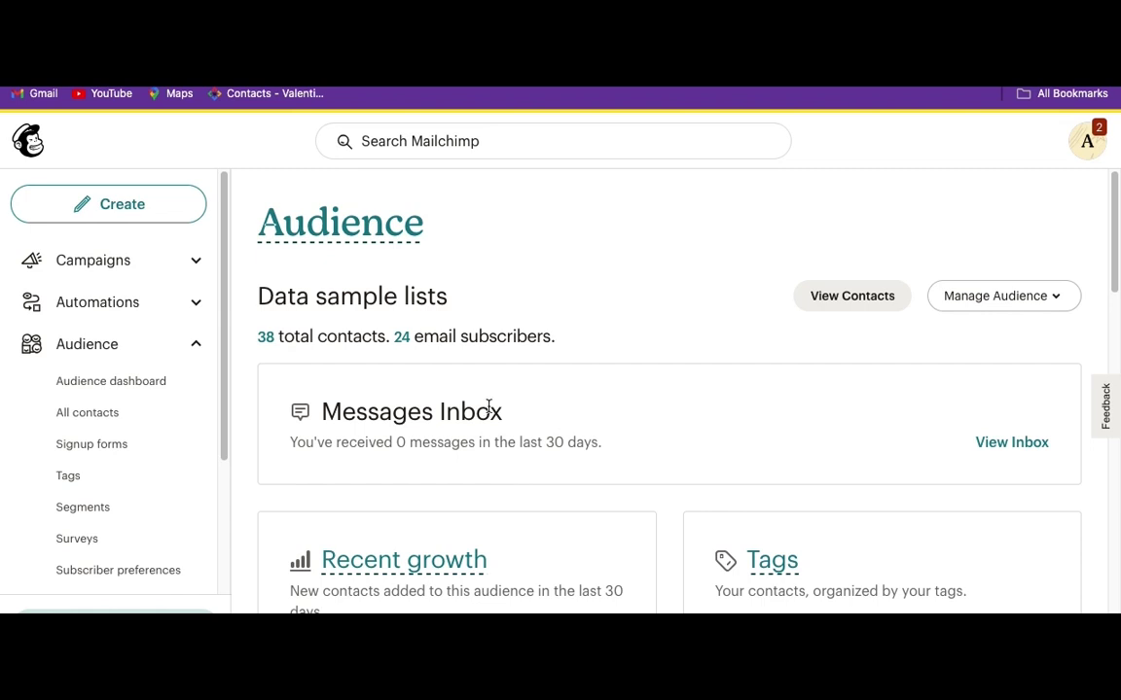
Switch to Mailchimp and check the tags and segments of the Data sample lists audience.
{"action": "left_click", "coordinate": [94, 476]}
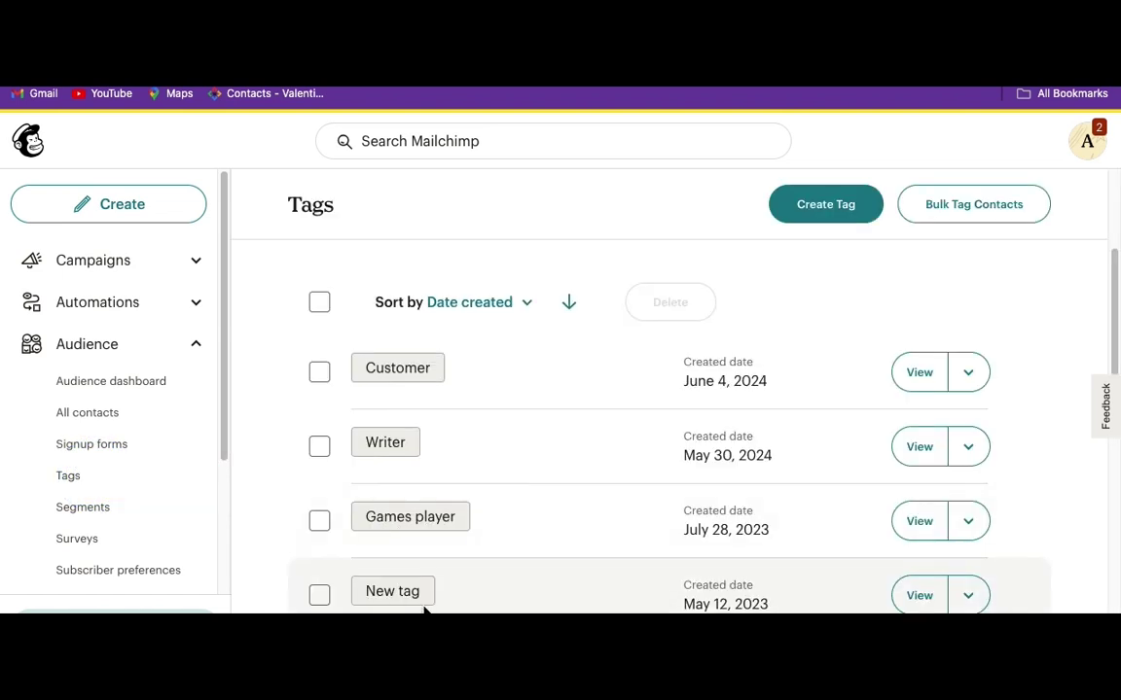
{"action": "scroll", "coordinate": [425, 608], "scroll_direction": "down", "scroll_amount": 3}
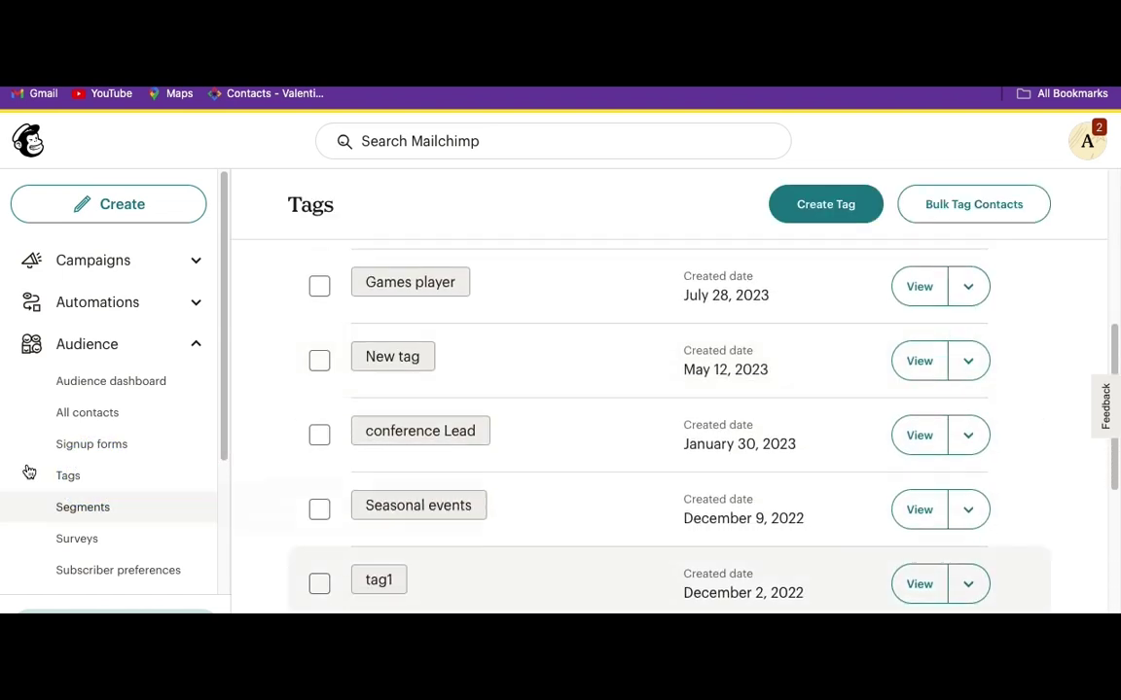
{"action": "left_click", "coordinate": [62, 510]}
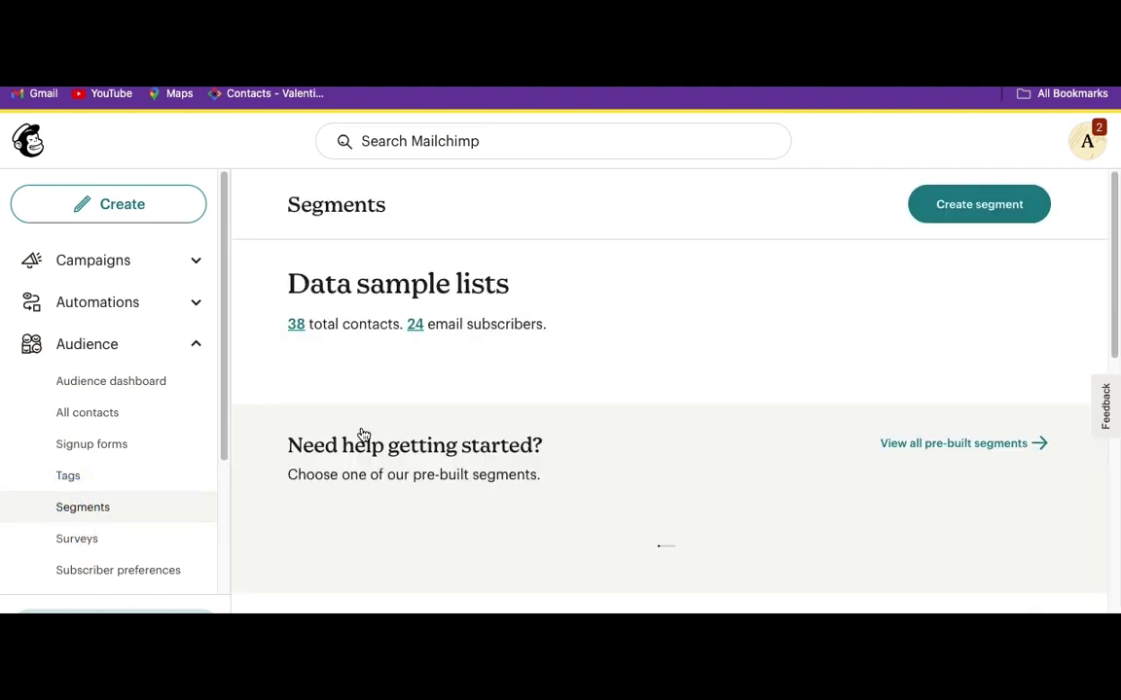
{"action": "scroll", "coordinate": [411, 525], "scroll_direction": "down", "scroll_amount": 10}
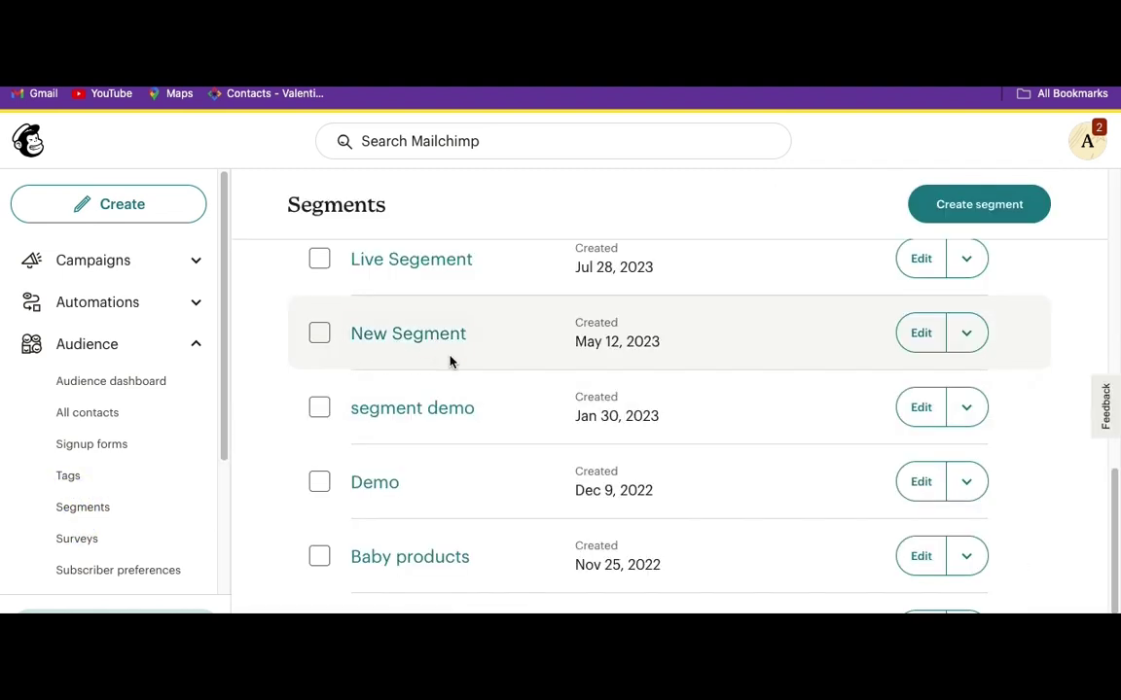
Examine the audience's contacts, including their tags, email marketing status, source, rating, bulk actions and tag filter options.
{"action": "left_click", "coordinate": [113, 346]}
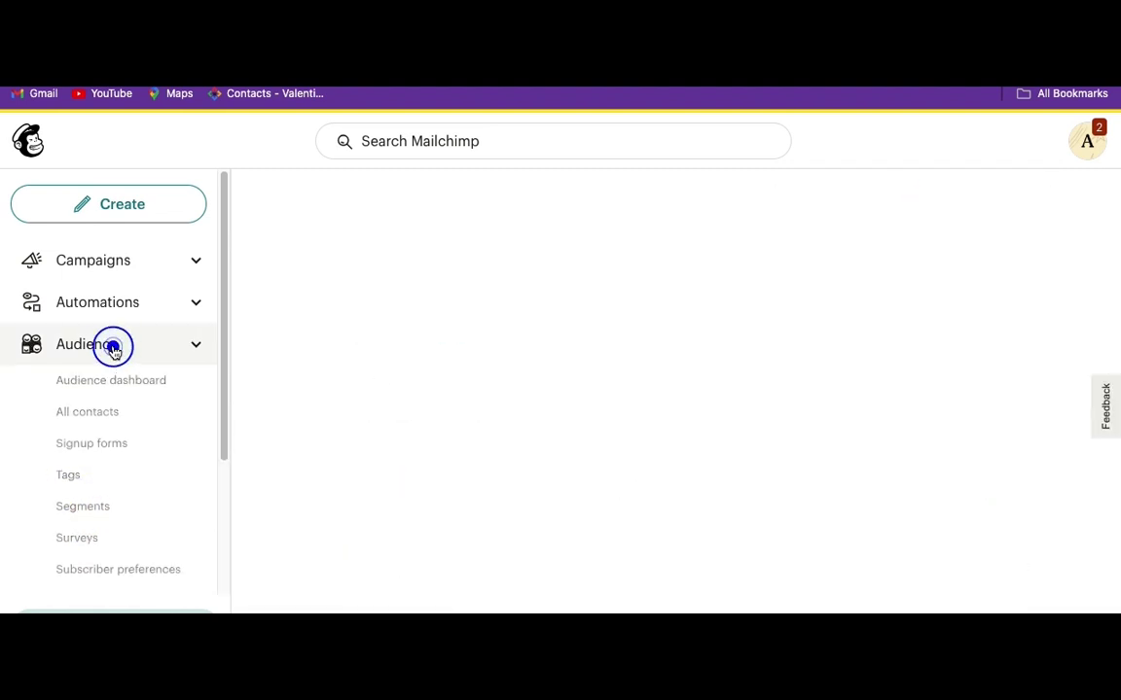
{"action": "scroll", "coordinate": [786, 418], "scroll_direction": "right", "scroll_amount": 1}
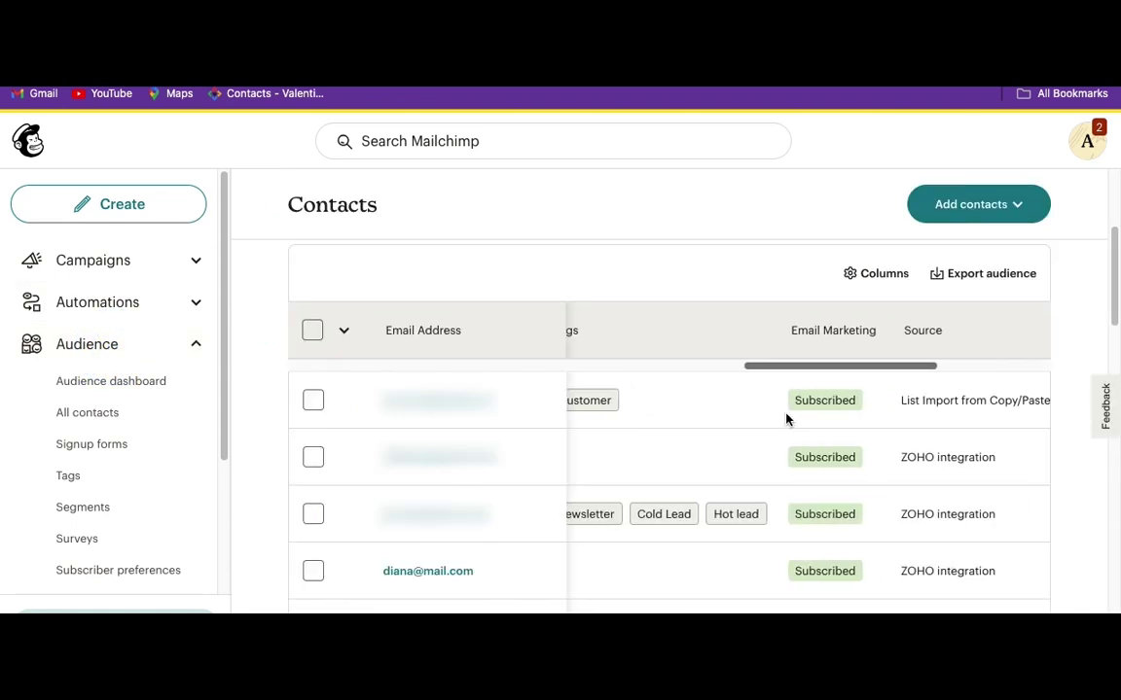
{"action": "scroll", "coordinate": [791, 419], "scroll_direction": "right", "scroll_amount": 5}
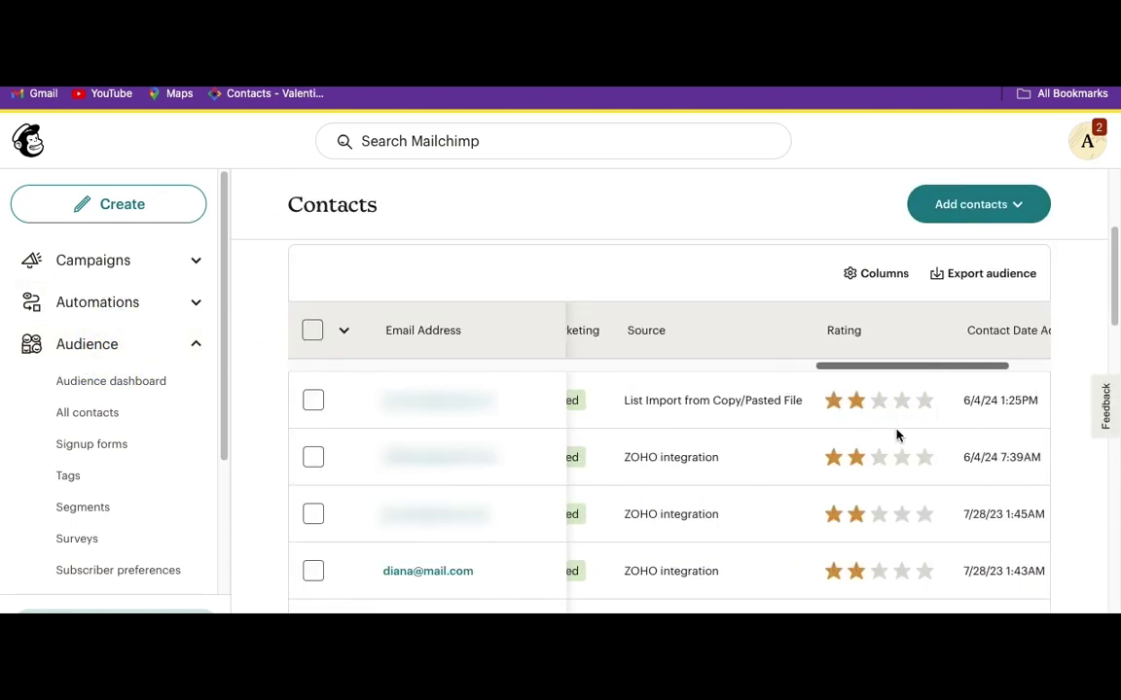
{"action": "scroll", "coordinate": [905, 443], "scroll_direction": "left", "scroll_amount": 5}
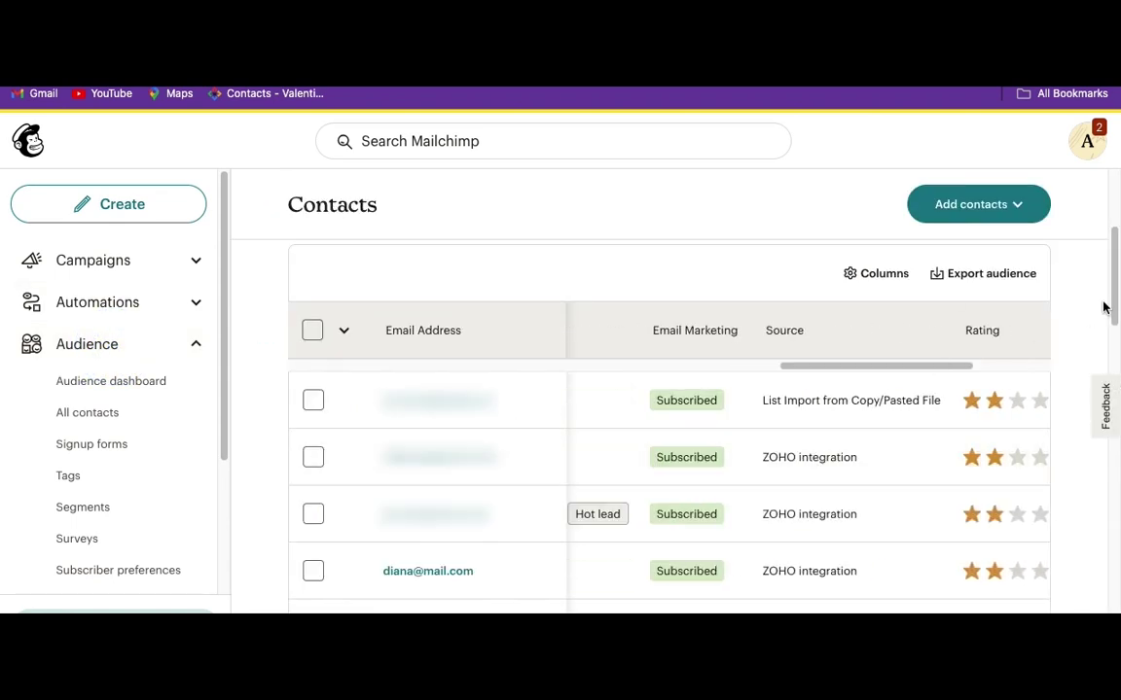
{"action": "left_click_drag", "start_coordinate": [1115, 305], "coordinate": [1114, 385]}
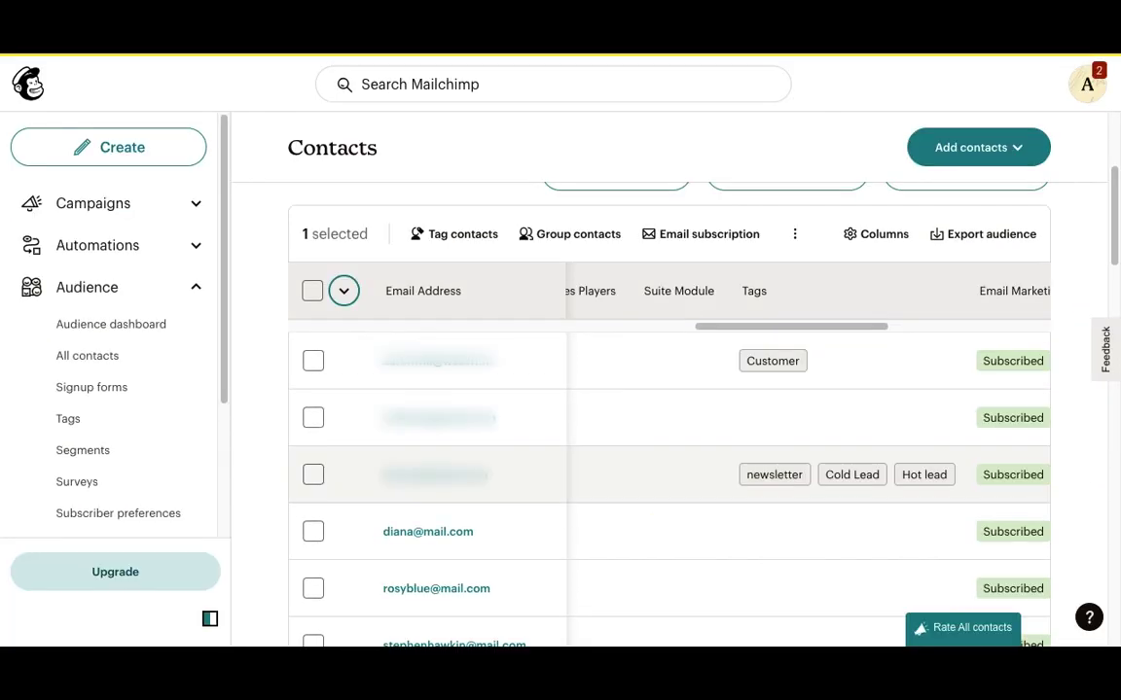
{"action": "left_click", "coordinate": [662, 408]}
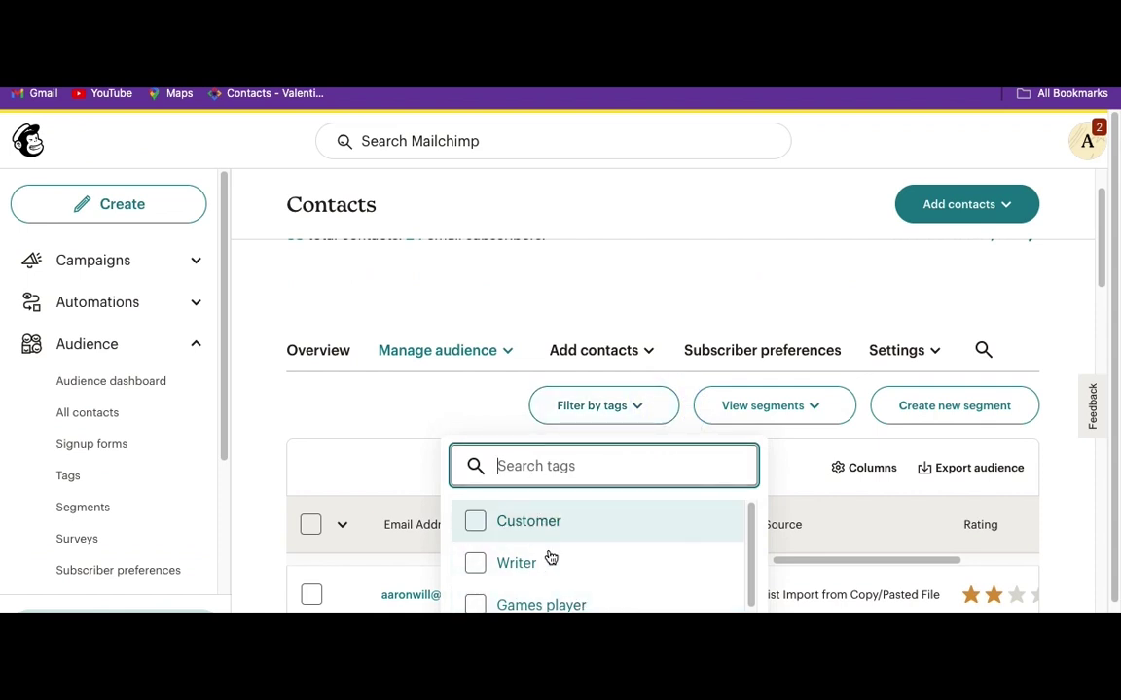
{"action": "scroll", "coordinate": [310, 404], "scroll_direction": "down", "scroll_amount": 2}
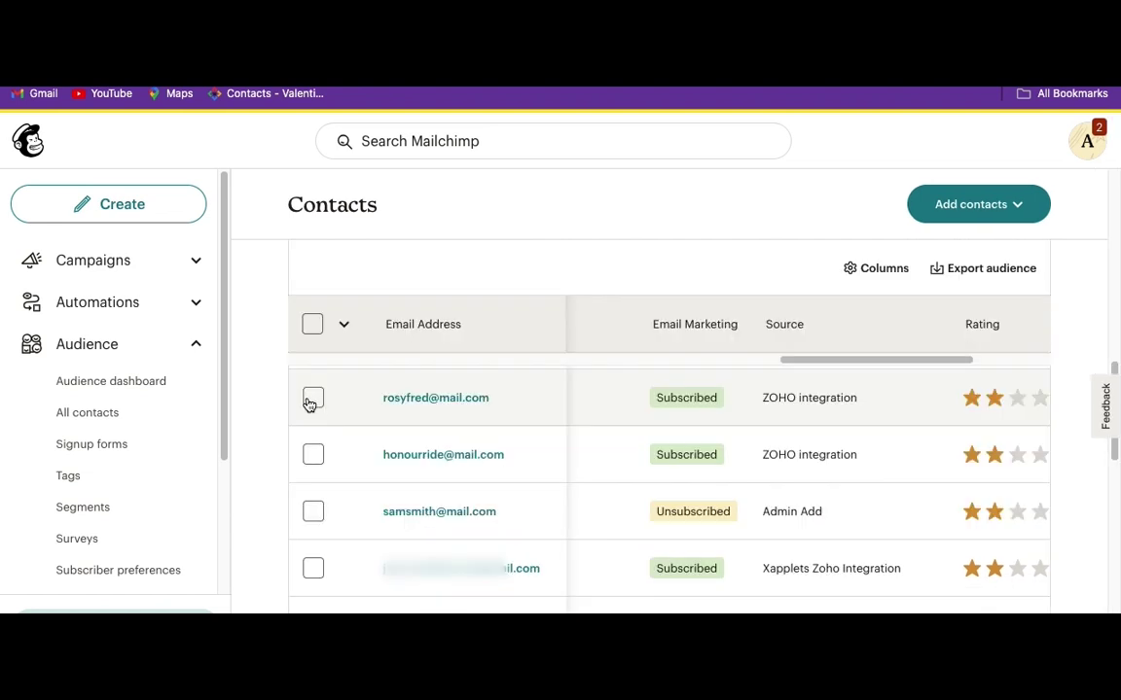
Select the first contact in the audience and view the options for adding it to or removing it from groups.
{"action": "left_click", "coordinate": [311, 399]}
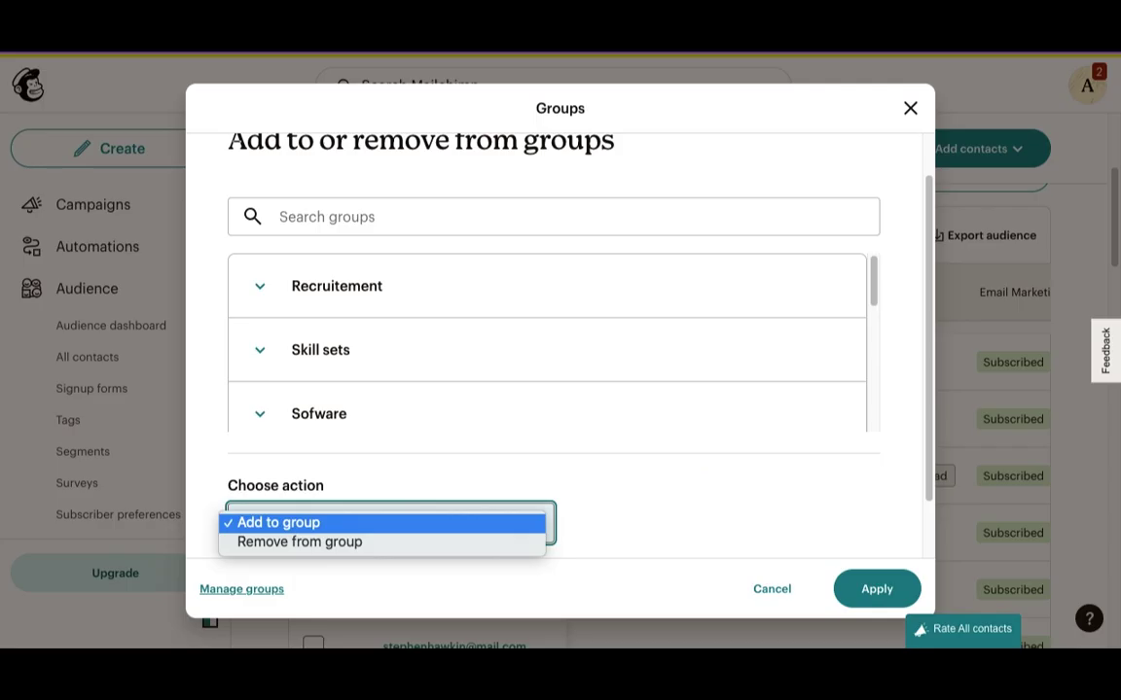
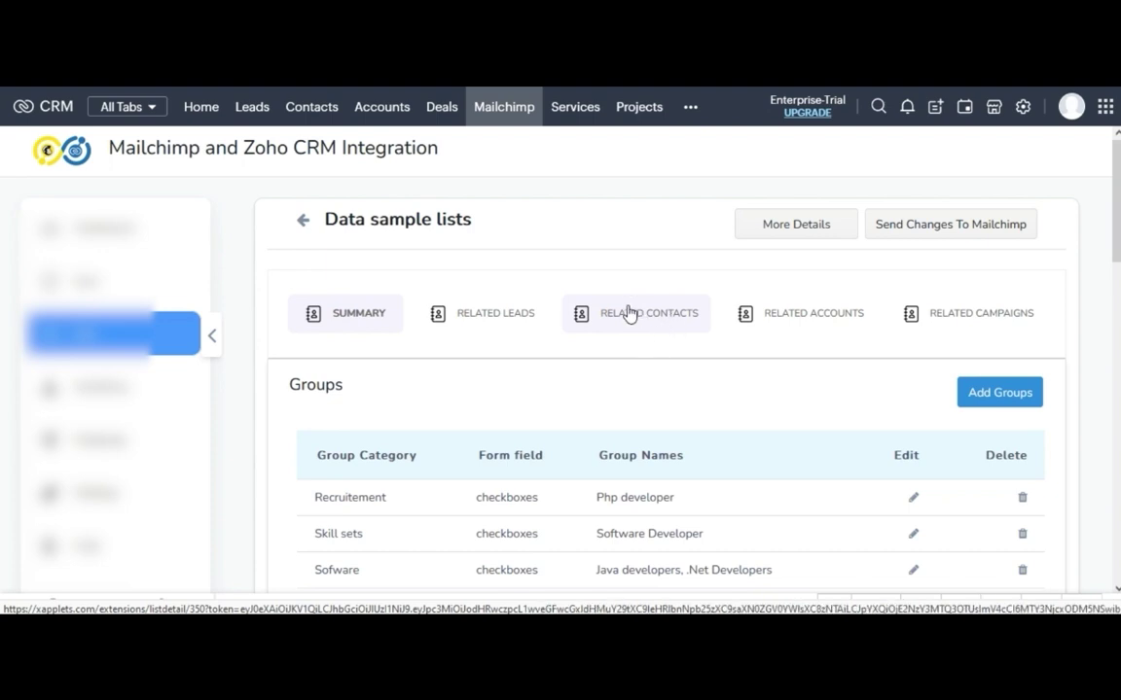
In Zoho CRM, open bulk subscribing for the Data sample lists related contacts and show 25 entries.
{"action": "left_click", "coordinate": [635, 319]}
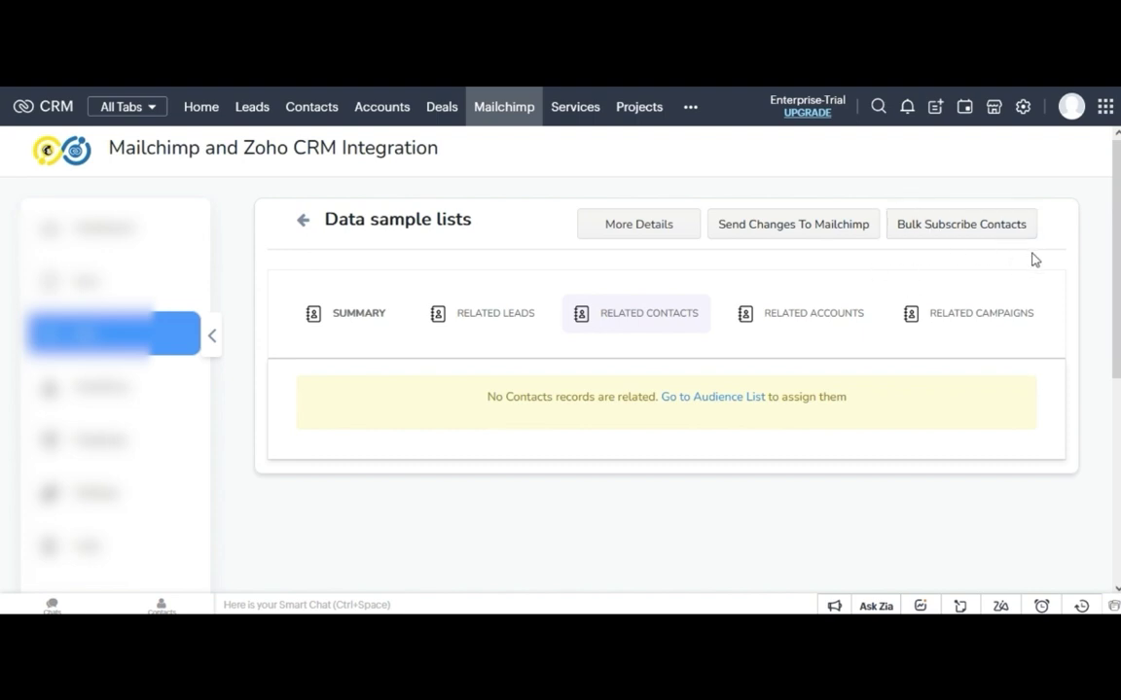
{"action": "left_click", "coordinate": [943, 234]}
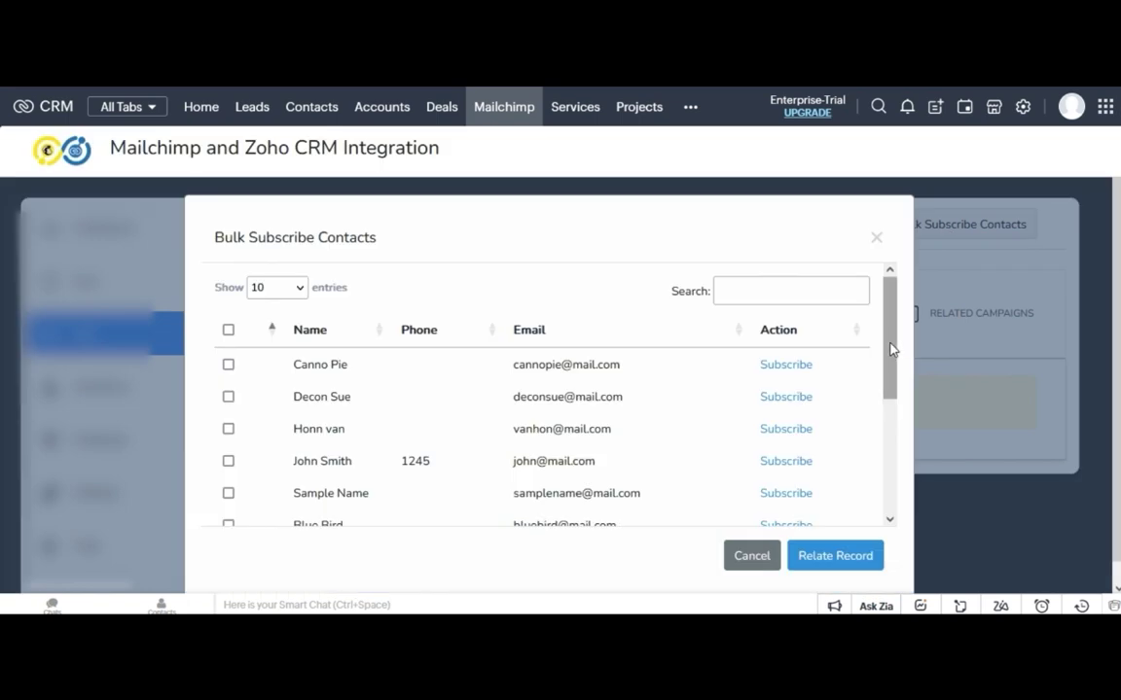
{"action": "left_click_drag", "start_coordinate": [895, 347], "coordinate": [278, 228]}
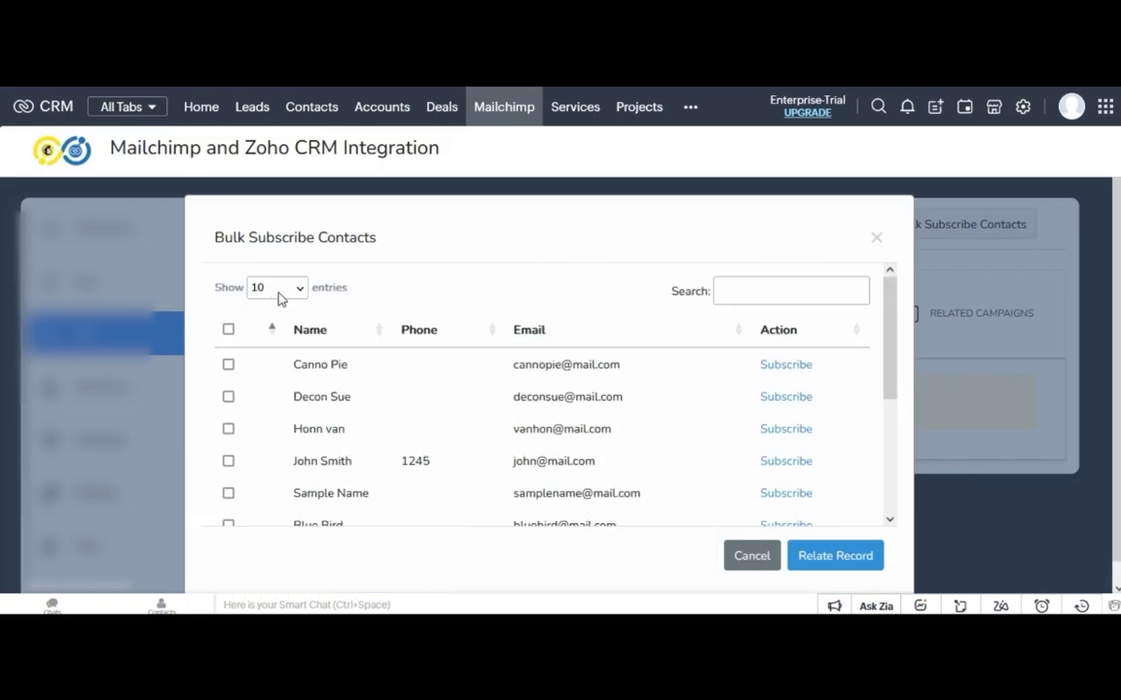
{"action": "left_click", "coordinate": [280, 299]}
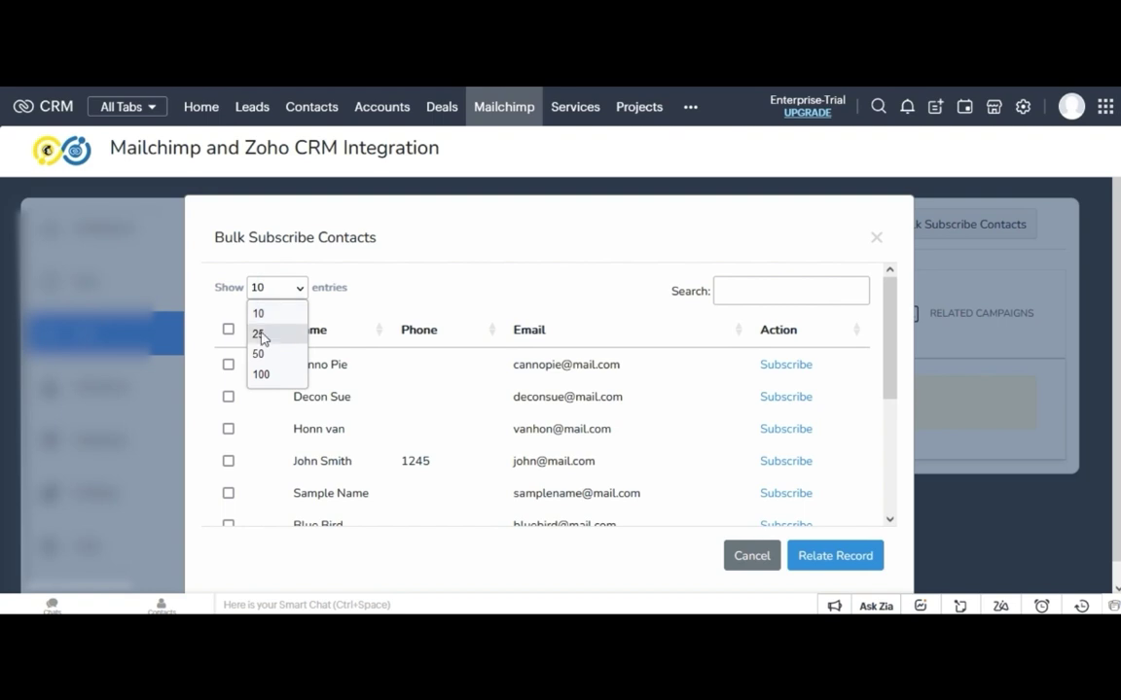
{"action": "left_click", "coordinate": [258, 334]}
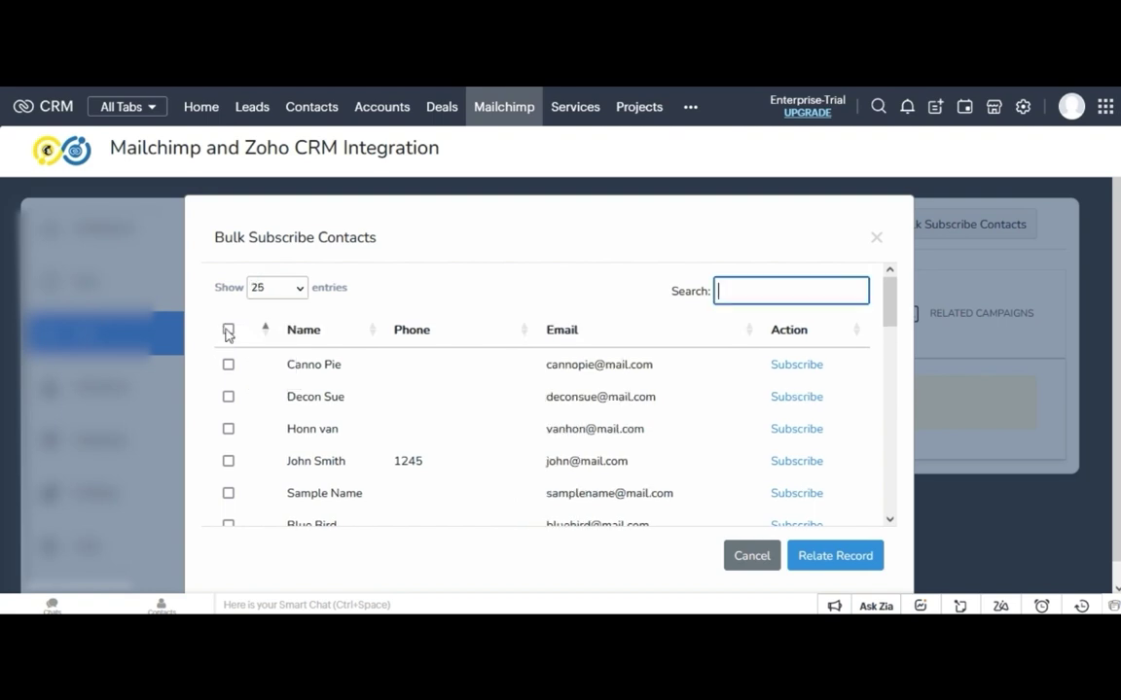
Try selecting and deselecting all contacts, and search the bulk subscribe list for a contact by name before clearing the search.
{"action": "left_click", "coordinate": [229, 332]}
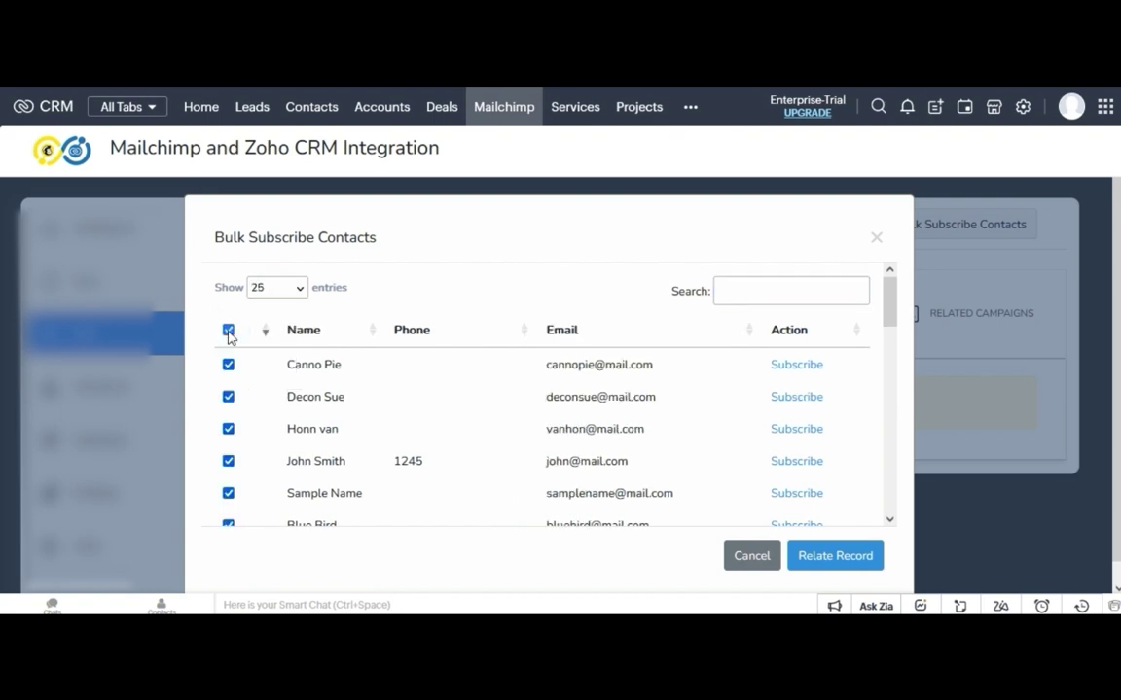
{"action": "left_click", "coordinate": [228, 332]}
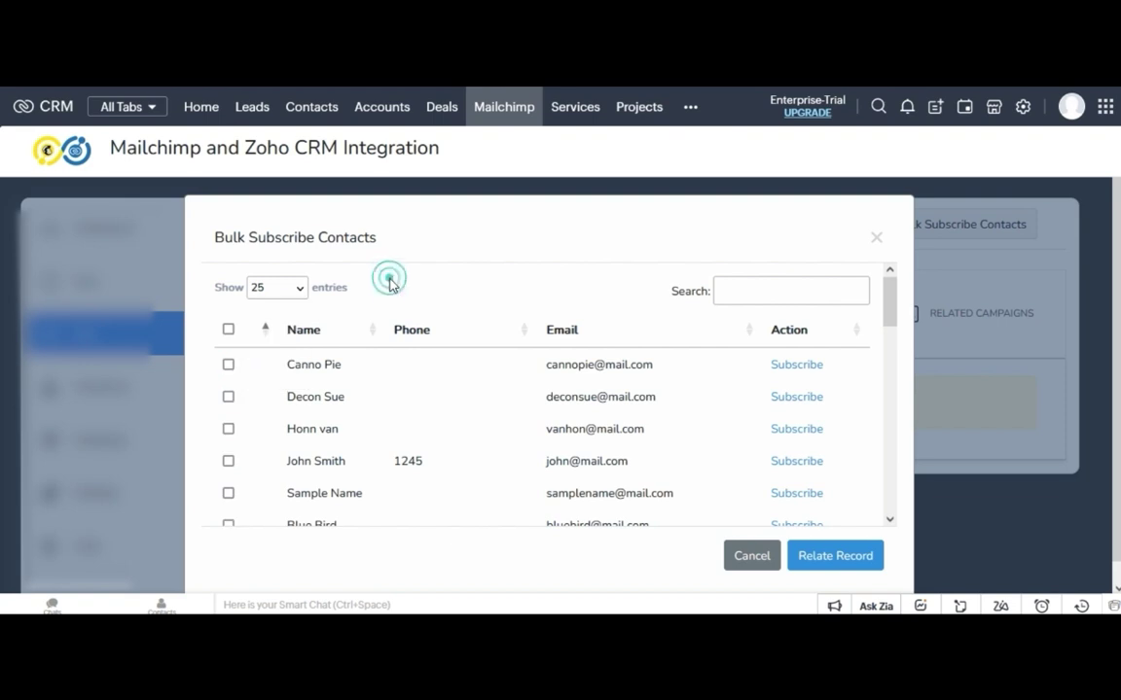
{"action": "left_click", "coordinate": [730, 292]}
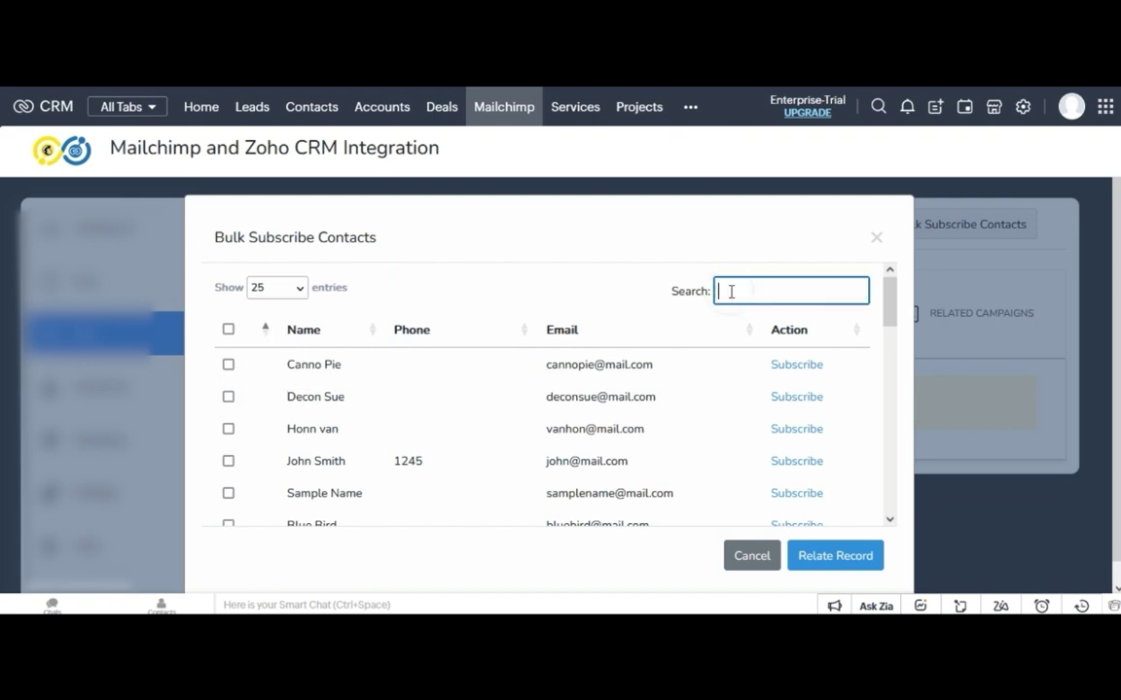
{"action": "type", "text": "Blue"}
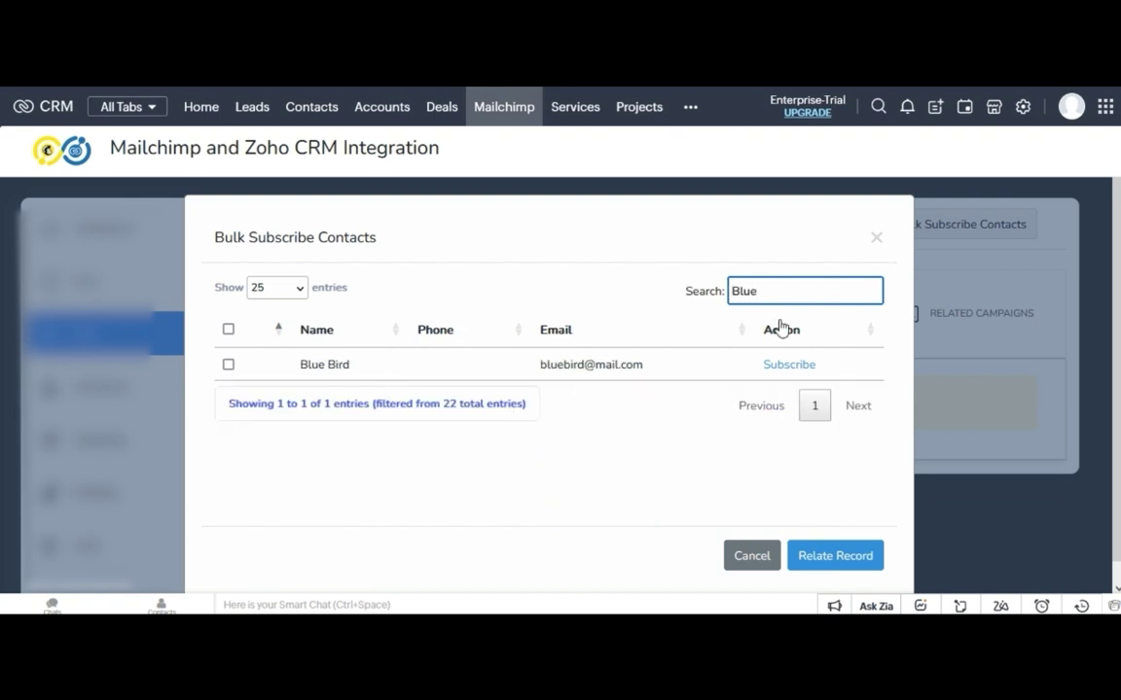
{"action": "key", "text": "BackSpace"}
{"action": "key", "text": "BackSpace"}
{"action": "key", "text": "BackSpace"}
{"action": "key", "text": "BackSpace"}
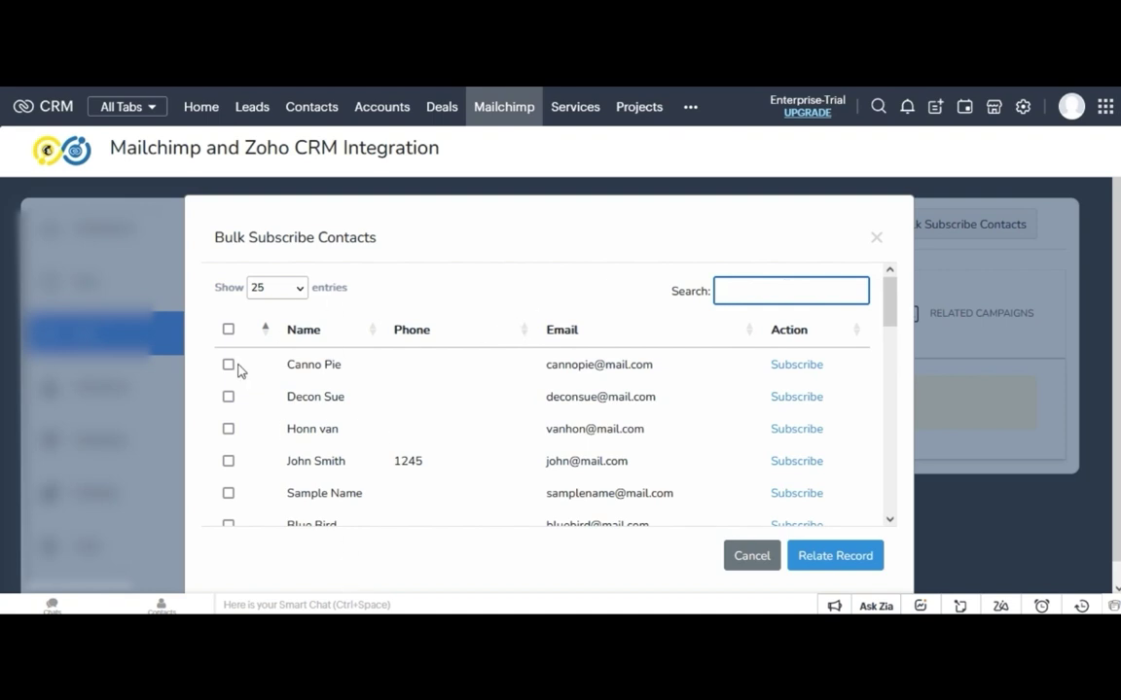
Relate all the listed contacts to Data sample lists and review the related contacts table.
{"action": "left_click", "coordinate": [228, 330]}
{"action": "left_click", "coordinate": [834, 562]}
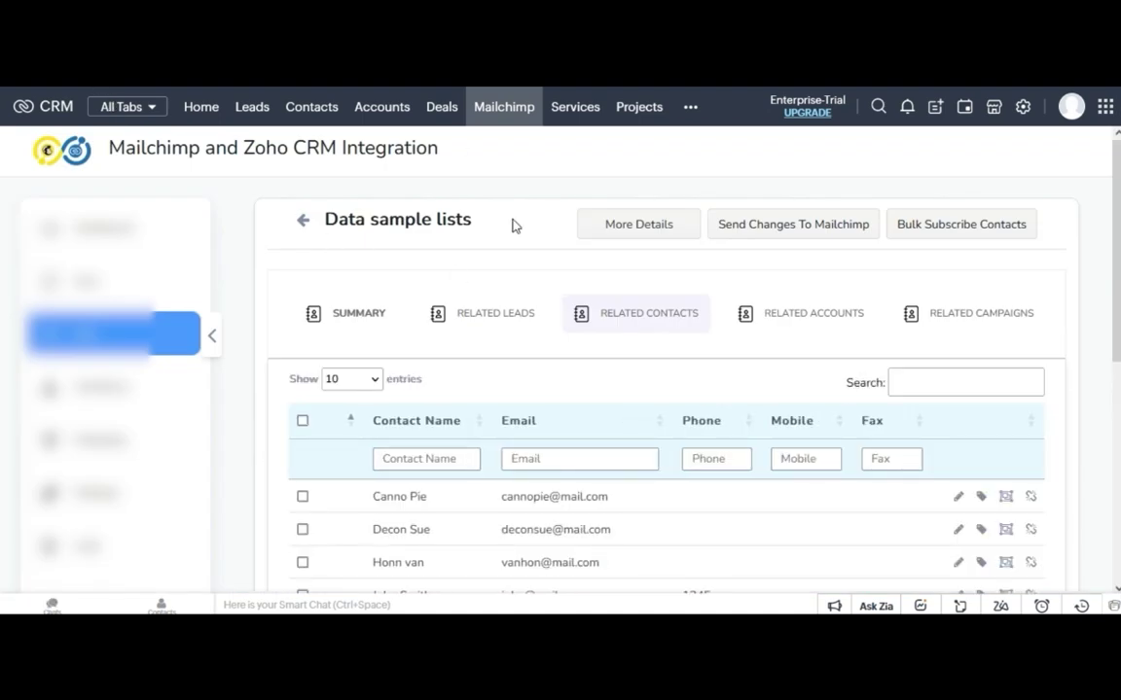
{"action": "scroll", "coordinate": [2, 347], "scroll_direction": "down", "scroll_amount": 3}
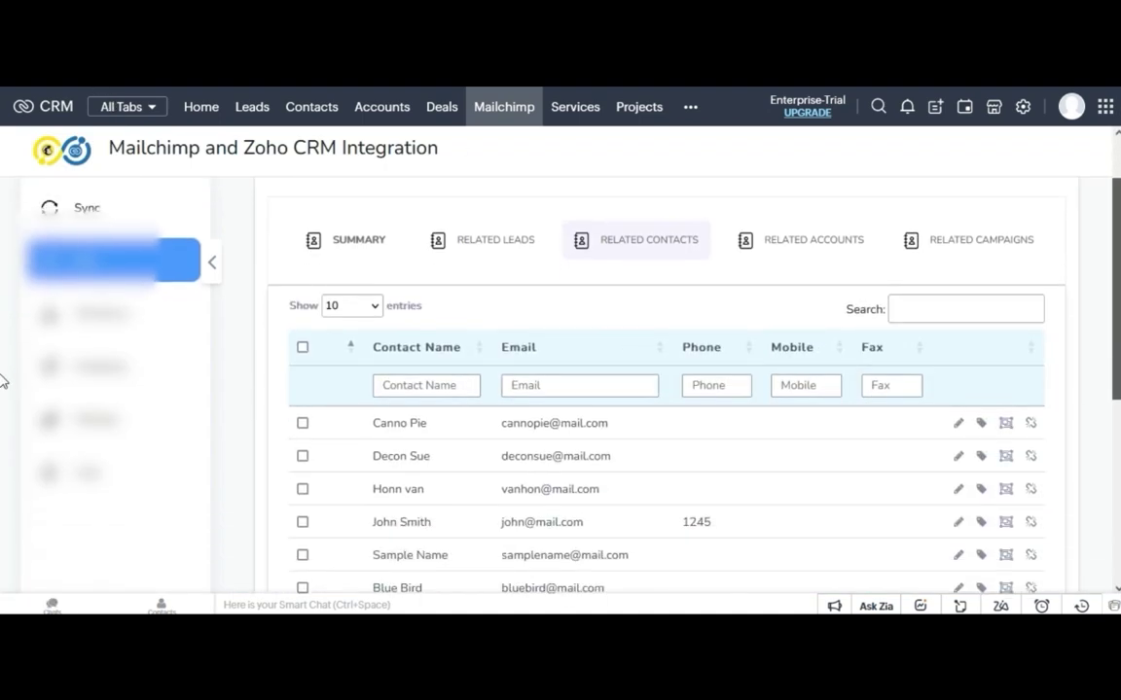
{"action": "scroll", "coordinate": [3, 457], "scroll_direction": "down", "scroll_amount": 1}
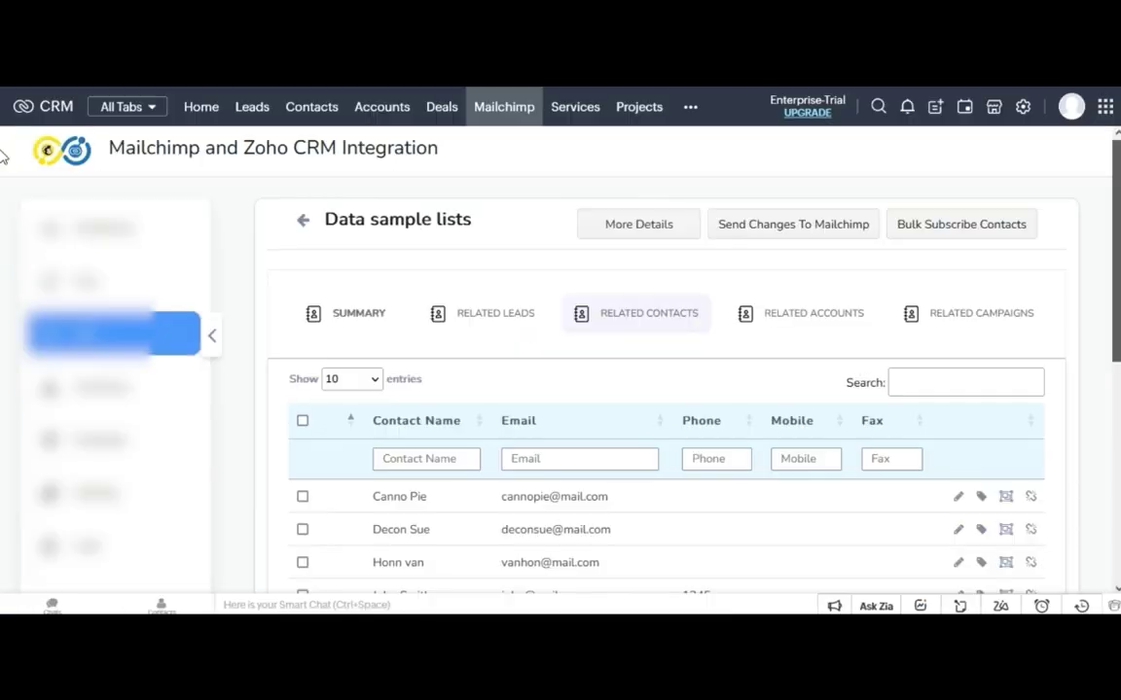
{"action": "scroll", "coordinate": [3, 168], "scroll_direction": "down", "scroll_amount": 1}
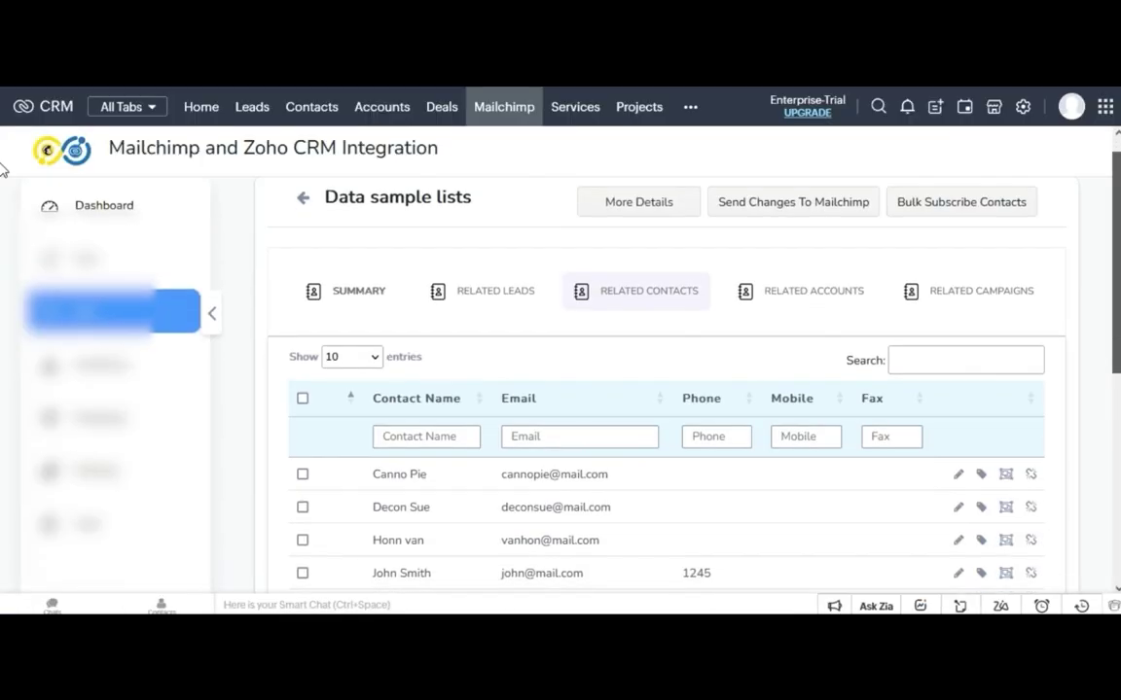
{"action": "scroll", "coordinate": [3, 185], "scroll_direction": "down", "scroll_amount": 2}
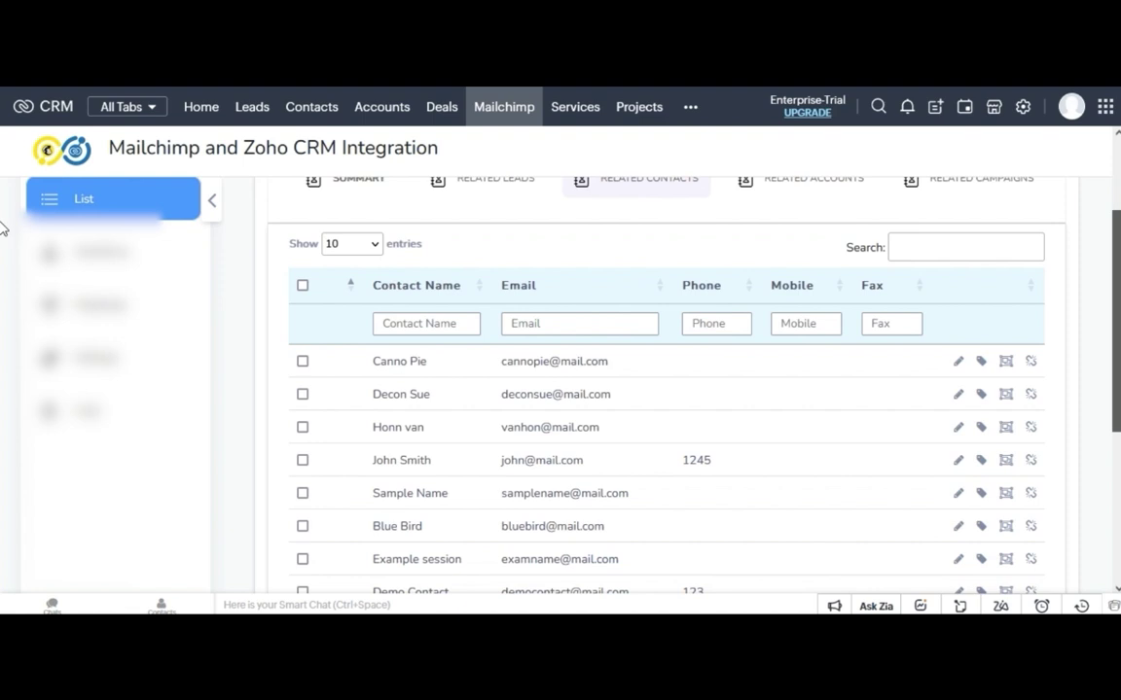
{"action": "scroll", "coordinate": [3, 226], "scroll_direction": "up", "scroll_amount": 3}
{"action": "scroll", "coordinate": [303, 243], "scroll_direction": "down", "scroll_amount": 3}
Bulk unsubscribe the first three related contacts from Data sample lists.
{"action": "left_click", "coordinate": [303, 240]}
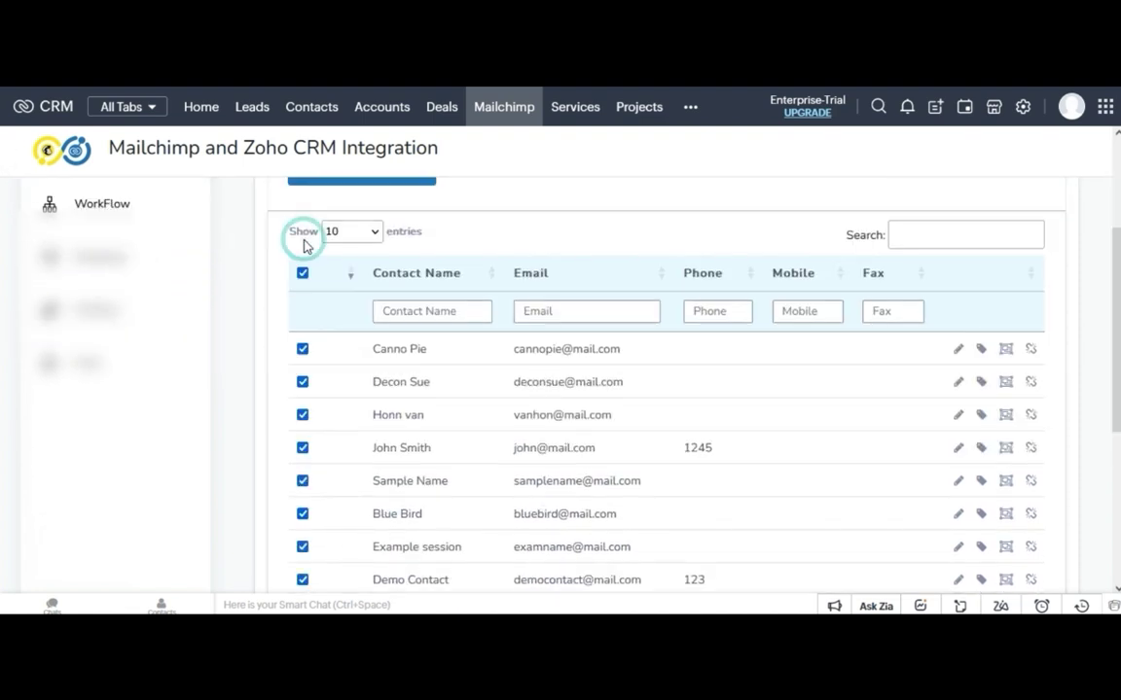
{"action": "scroll", "coordinate": [777, 308], "scroll_direction": "up", "scroll_amount": 1}
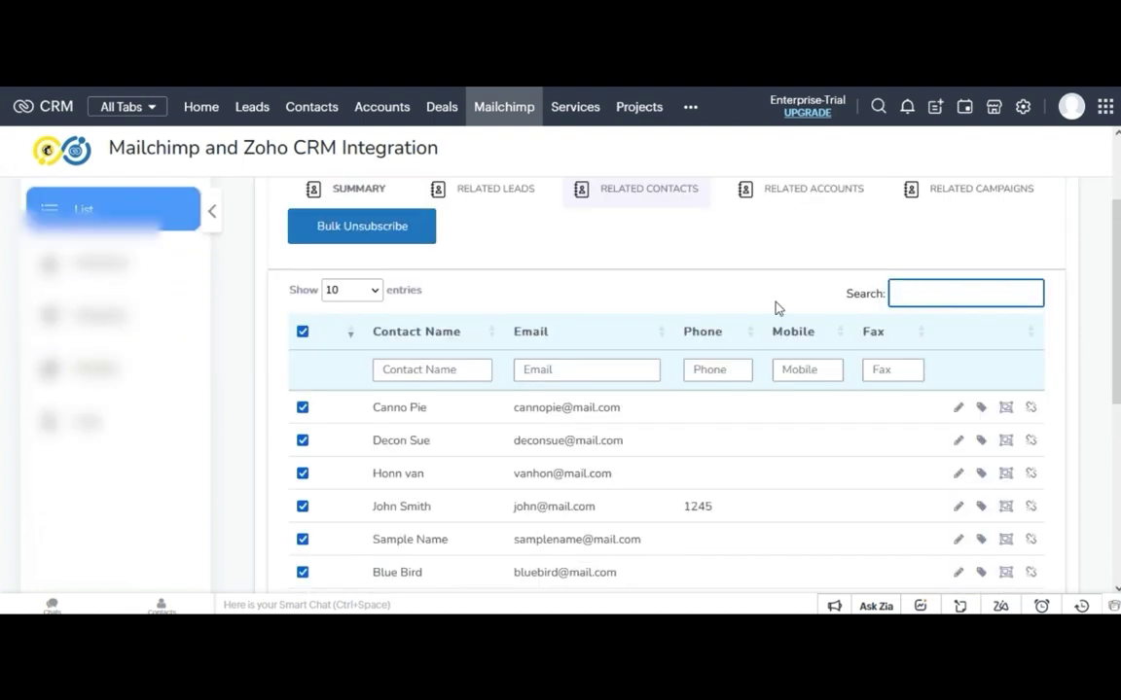
{"action": "left_click", "coordinate": [336, 399]}
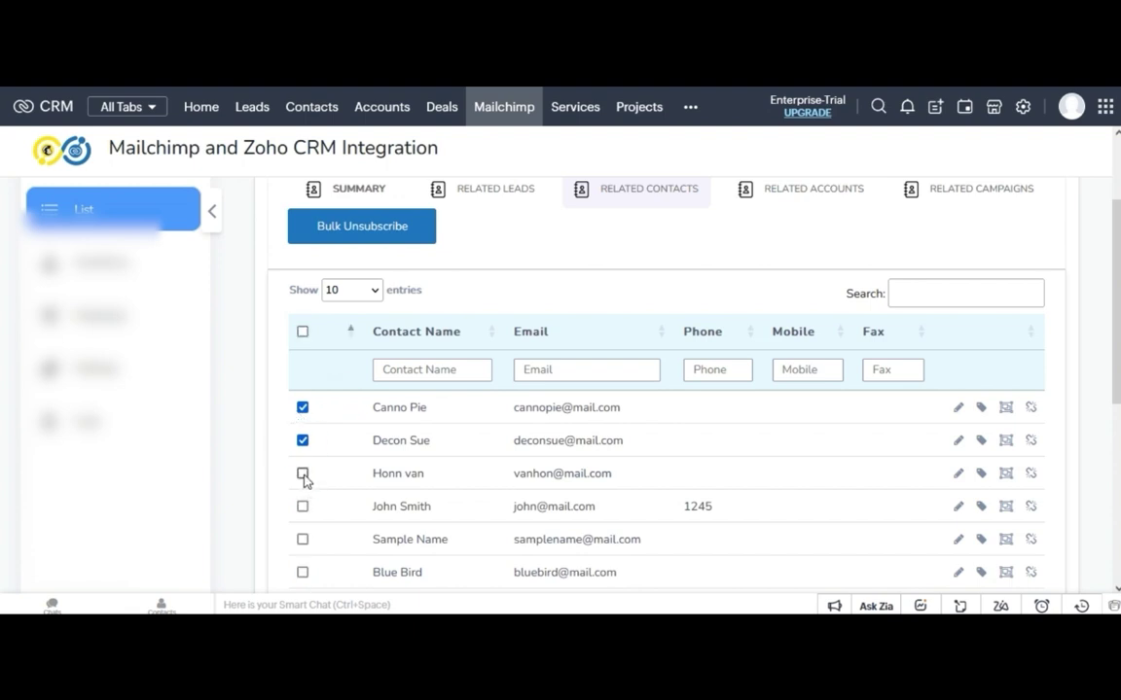
{"action": "left_click", "coordinate": [303, 473]}
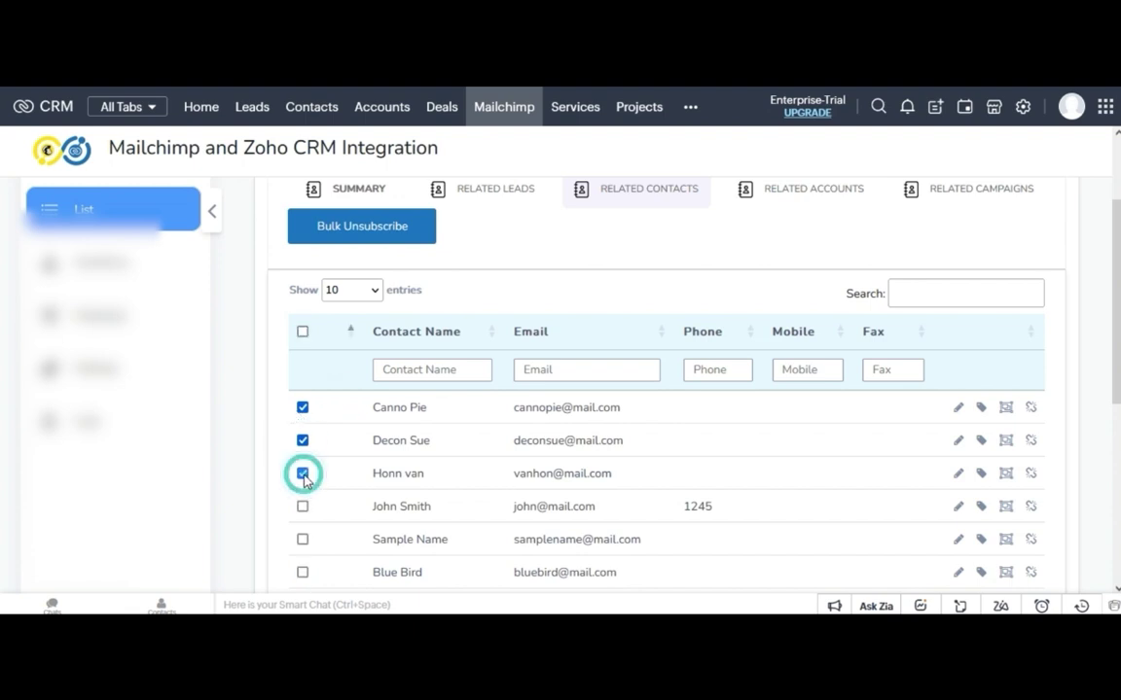
{"action": "left_click", "coordinate": [359, 233]}
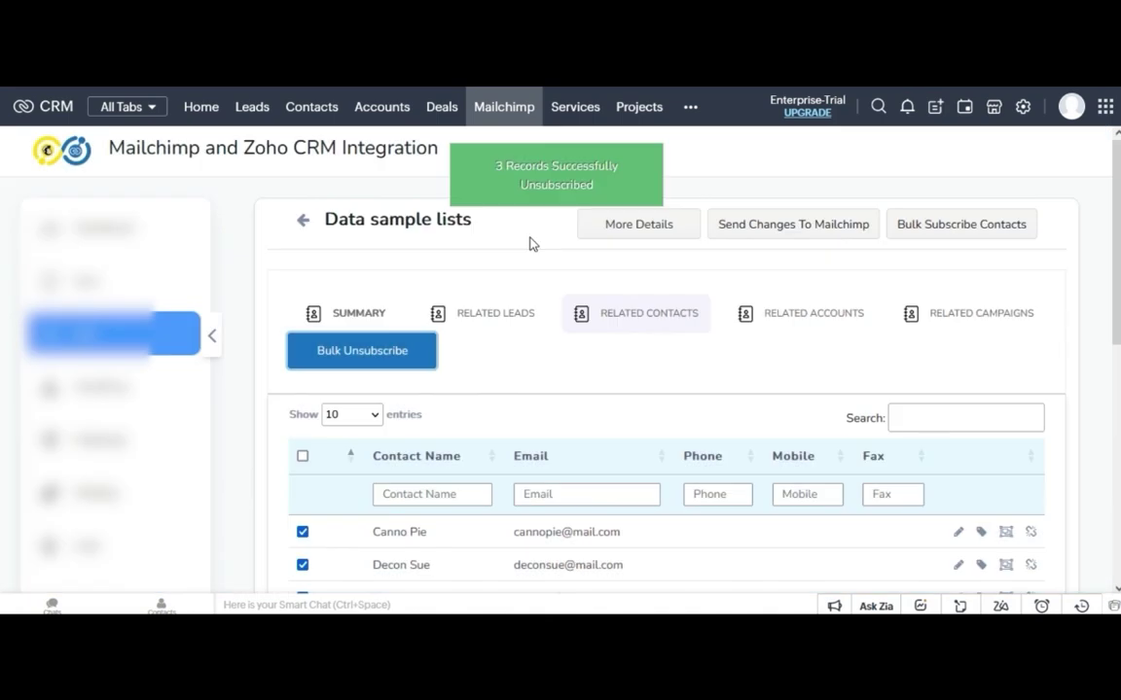
Switch to Mailchimp and review the contacts of the Data sample lists audience.
{"action": "scroll", "coordinate": [470, 488], "scroll_direction": "down", "scroll_amount": 3}
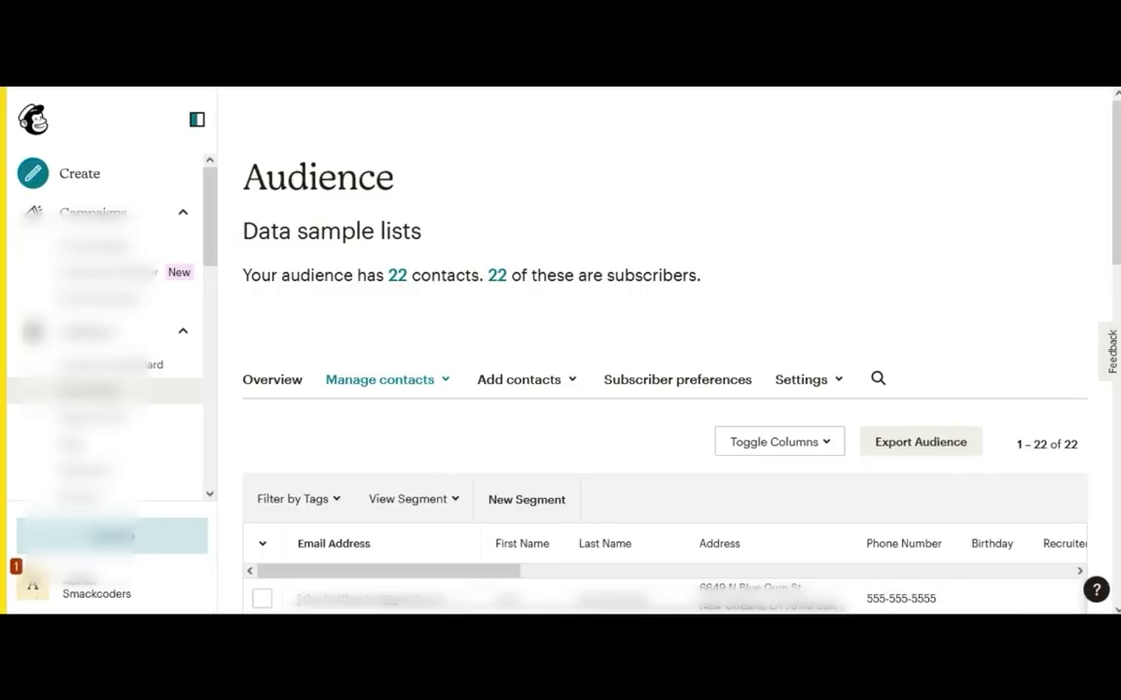
{"action": "scroll", "coordinate": [888, 493], "scroll_direction": "down", "scroll_amount": 3}
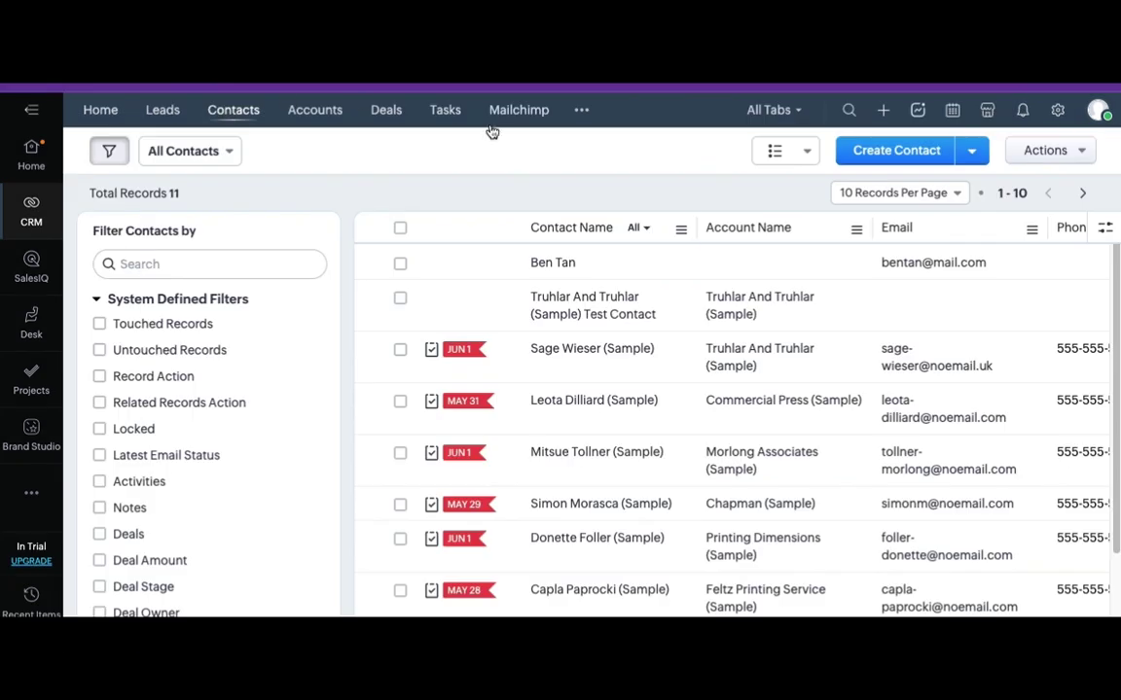
In Zoho CRM, enable Email Opt Out for the first contact in All Contacts and check the contact in Mailchimp.
{"action": "left_click", "coordinate": [555, 265]}
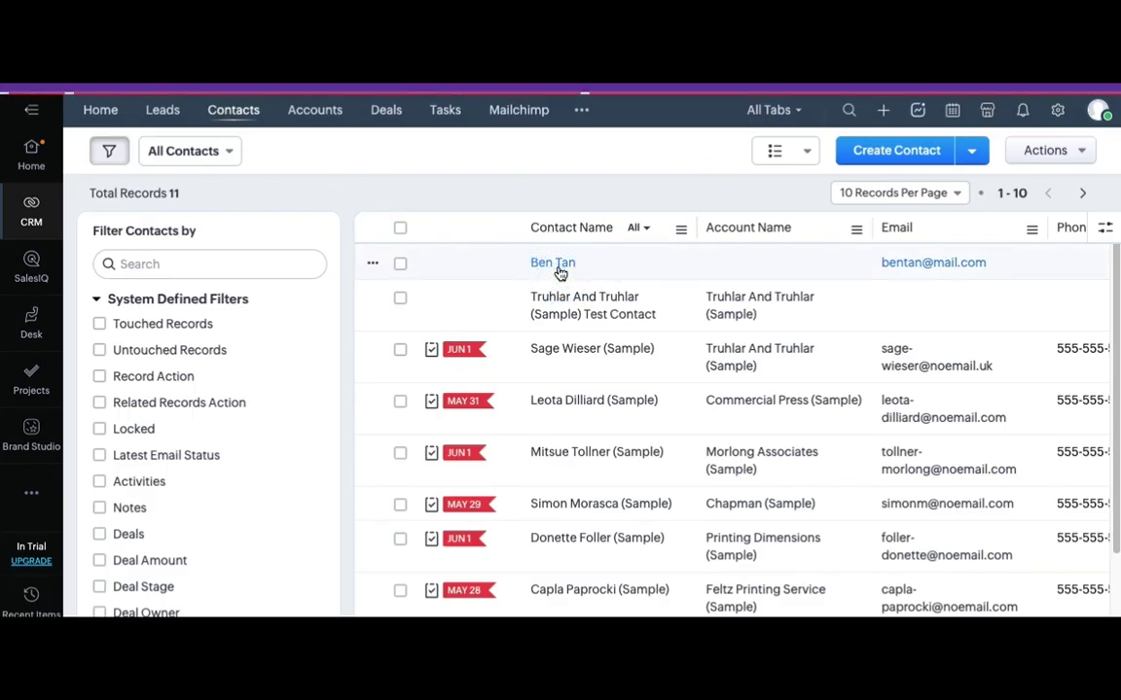
{"action": "scroll", "coordinate": [650, 420], "scroll_direction": "down", "scroll_amount": 5}
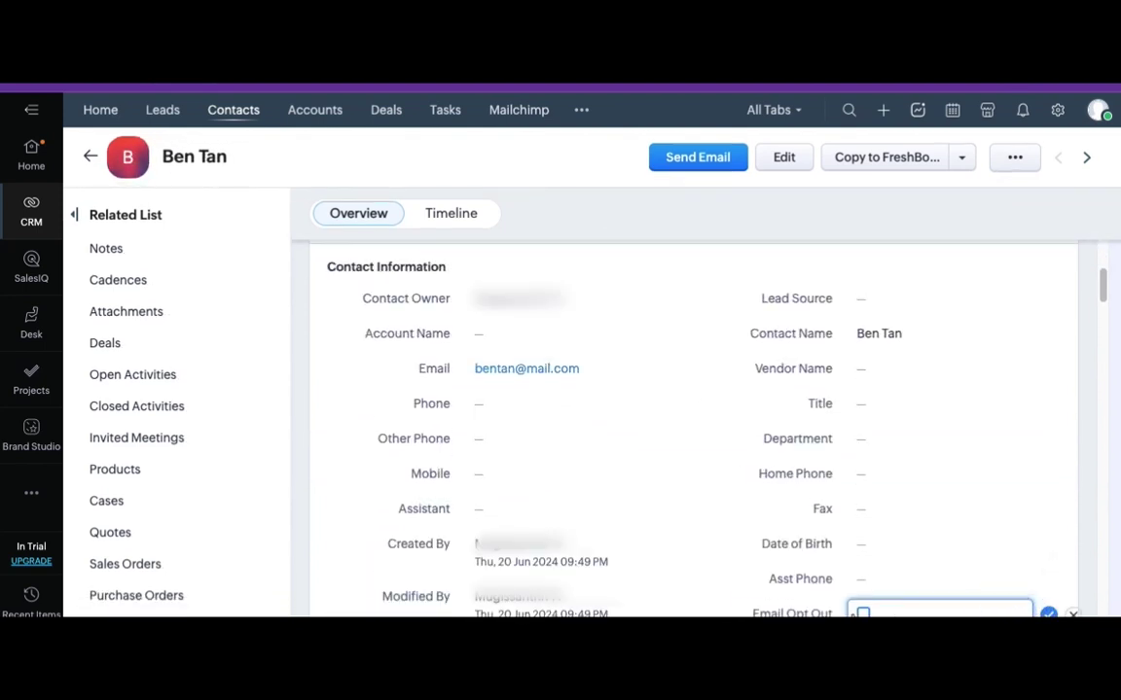
{"action": "left_click", "coordinate": [863, 613]}
{"action": "left_click", "coordinate": [1048, 613]}
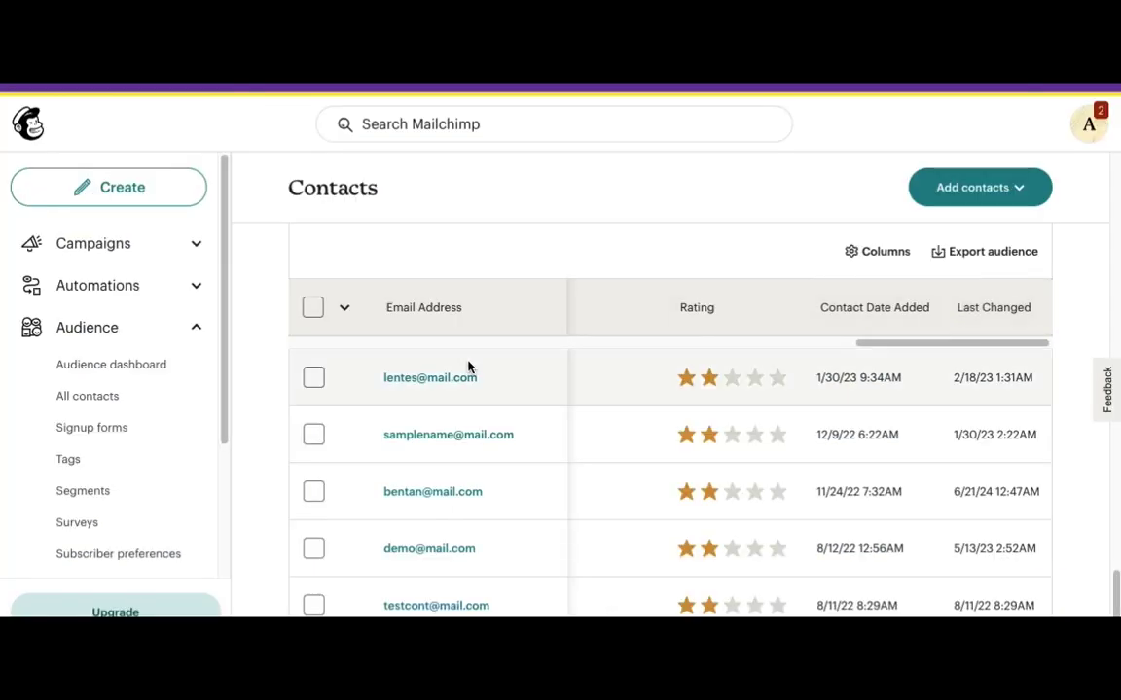
{"action": "left_click_drag", "start_coordinate": [913, 343], "coordinate": [833, 355]}
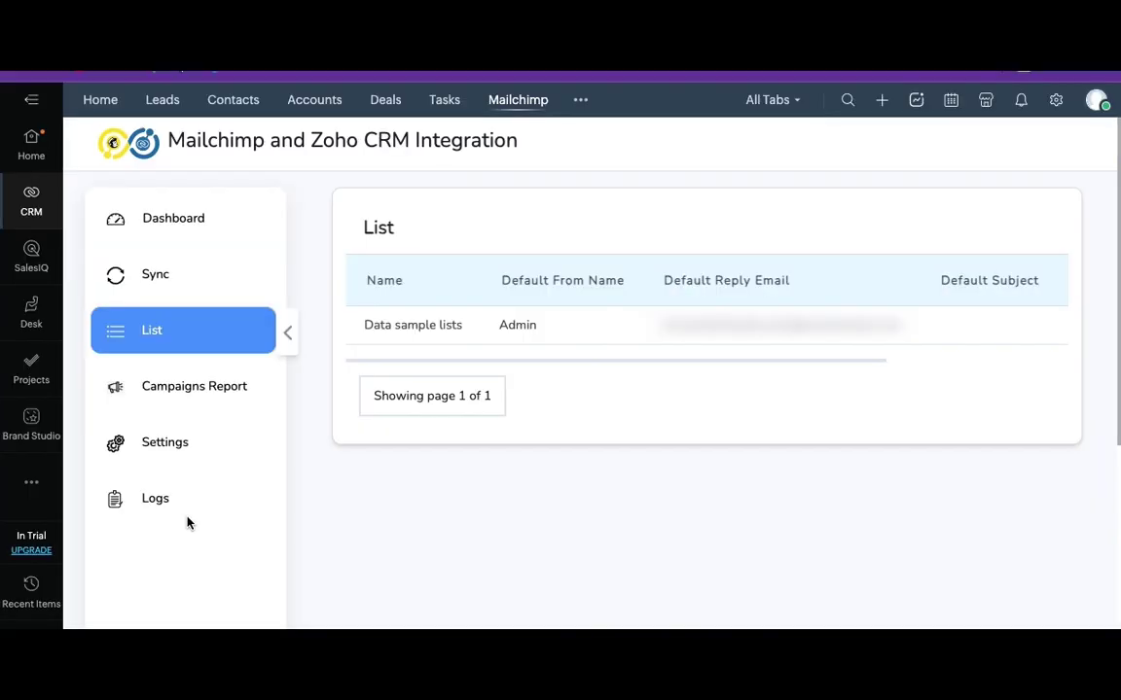
Open the Mailchimp integration logs in Zoho CRM and filter them from 2024-06-21 to 2024-06-22.
{"action": "left_click", "coordinate": [151, 496]}
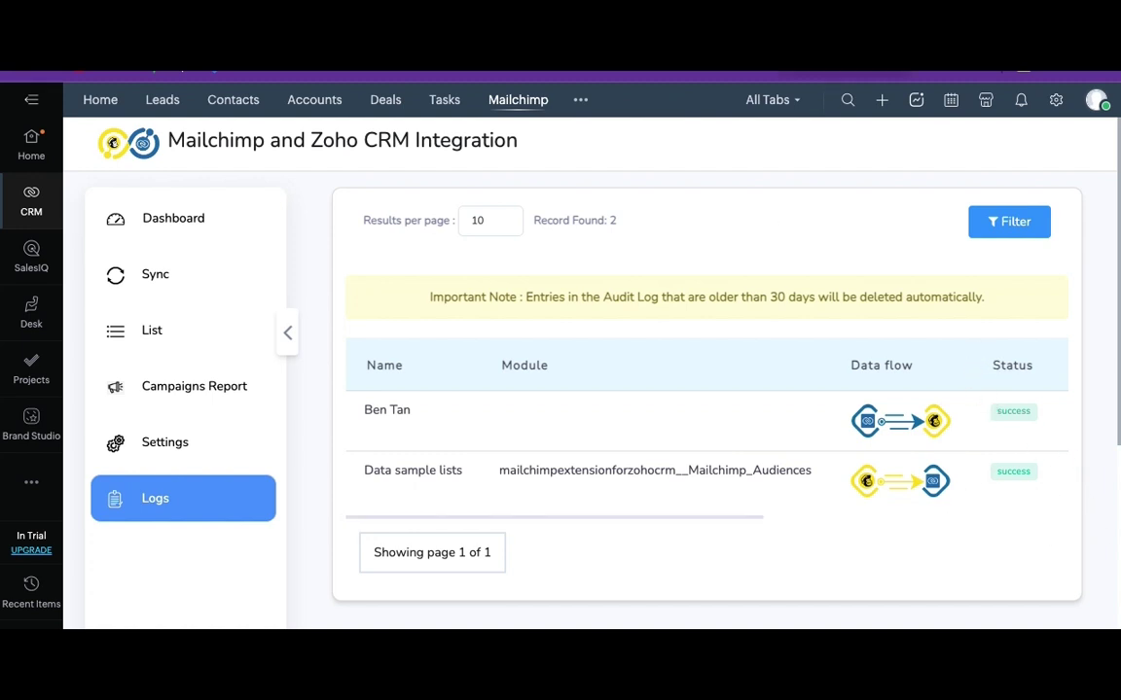
{"action": "left_click", "coordinate": [1008, 227]}
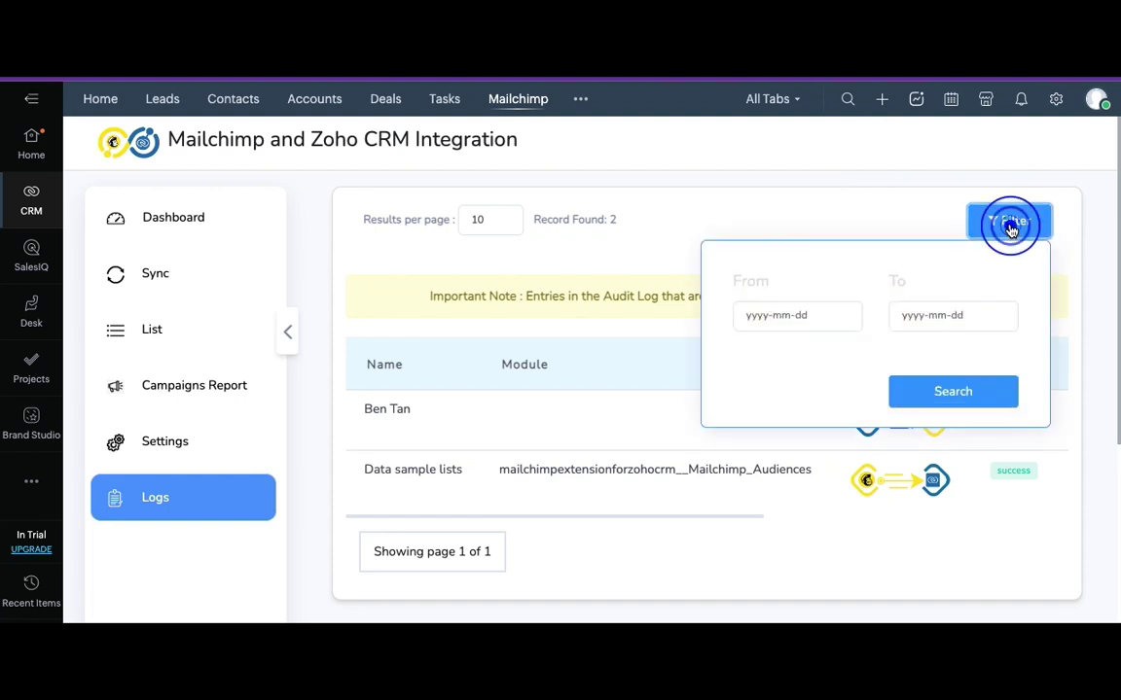
{"action": "left_click", "coordinate": [761, 317]}
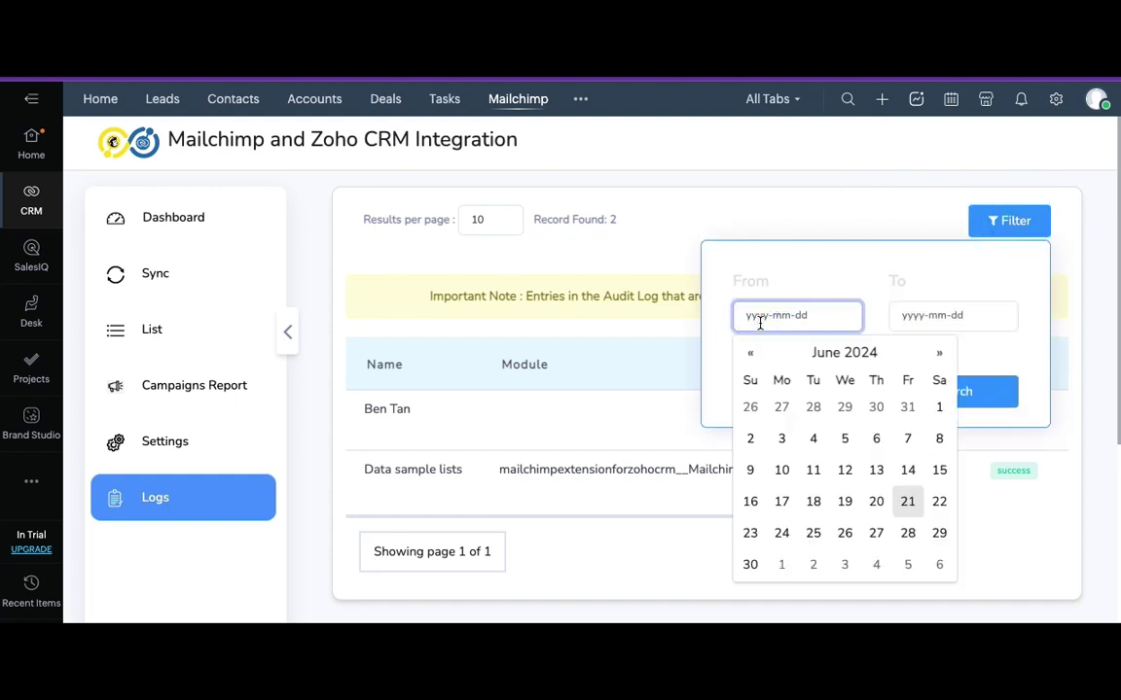
{"action": "left_click", "coordinate": [905, 500]}
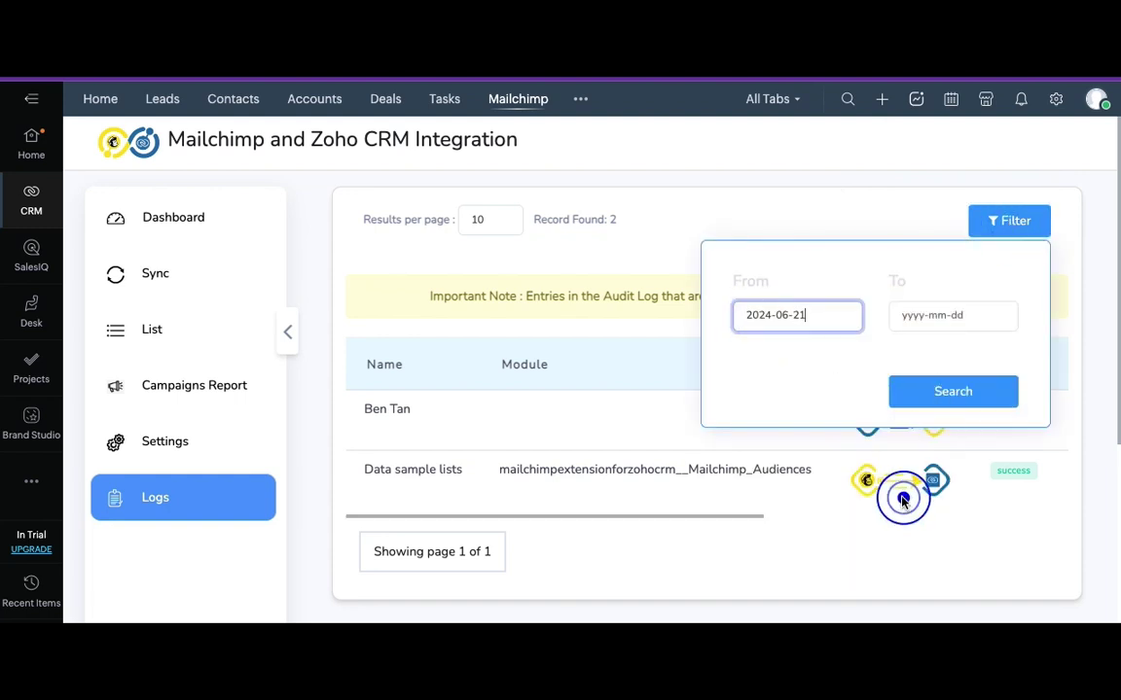
{"action": "left_click", "coordinate": [914, 315]}
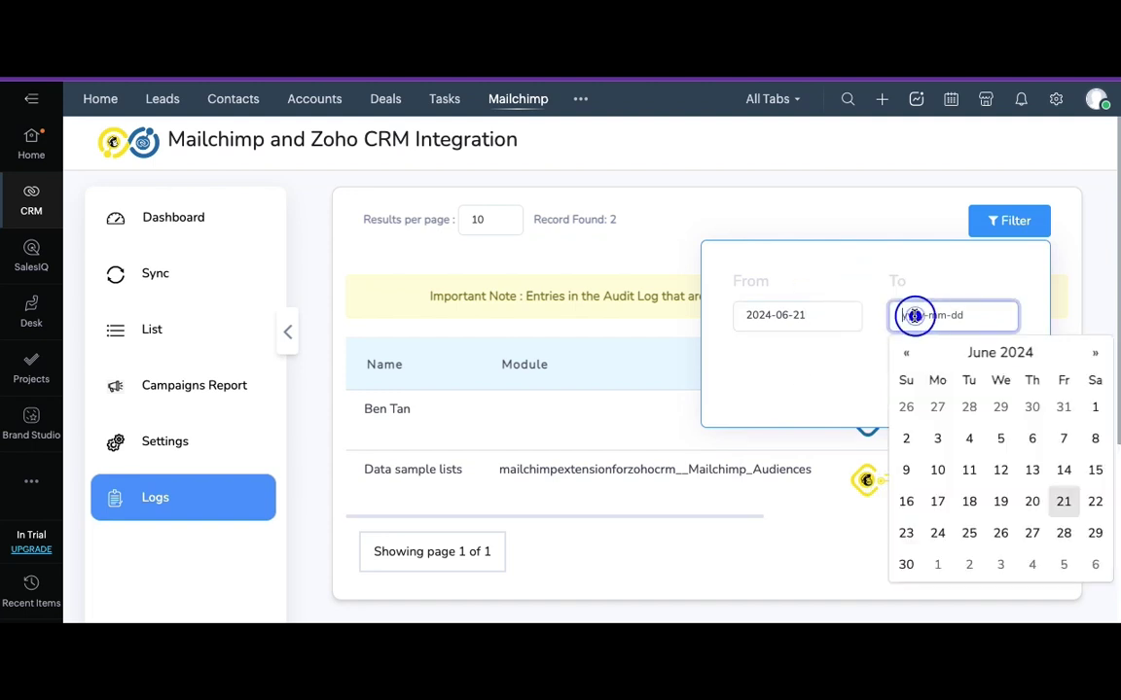
{"action": "left_click", "coordinate": [1094, 501]}
{"action": "left_click", "coordinate": [978, 406]}
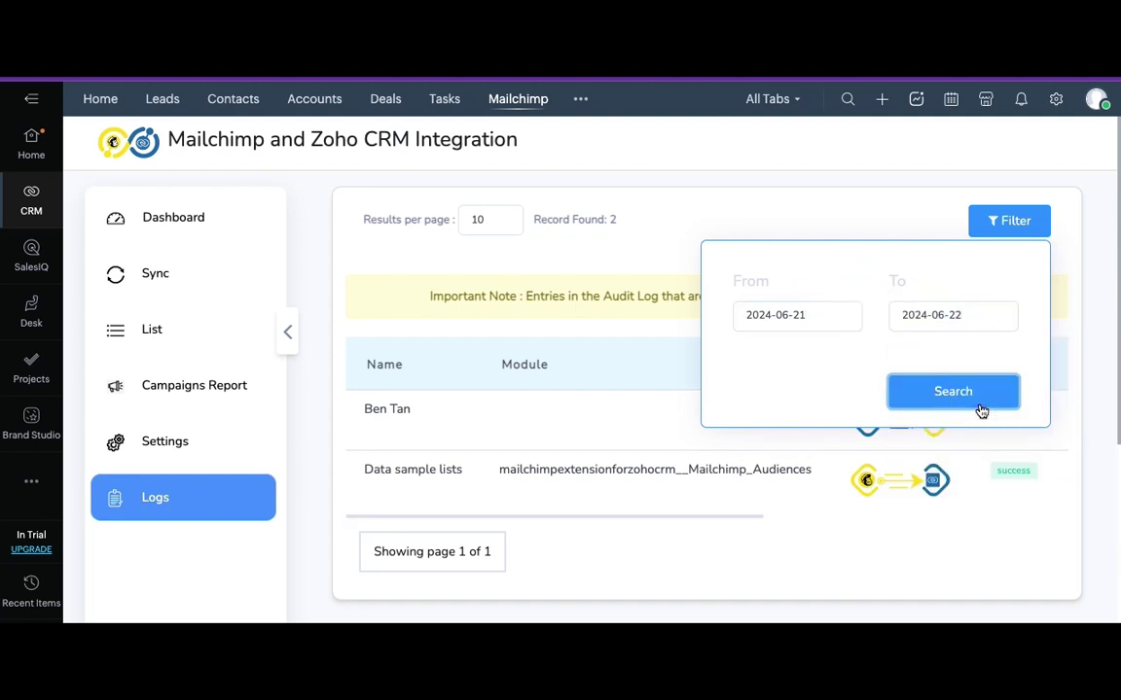
Close the date filter, examine the remaining log columns and show the search fields for the log entries.
{"action": "left_click", "coordinate": [925, 221]}
{"action": "left_click_drag", "start_coordinate": [746, 517], "coordinate": [1081, 518]}
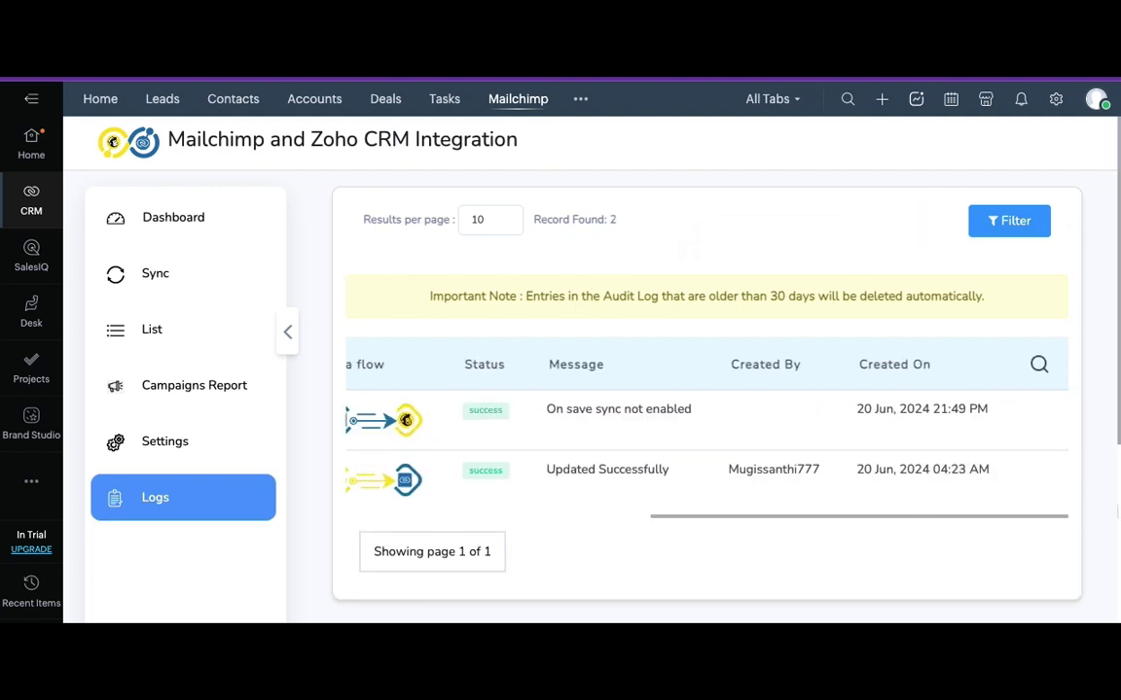
{"action": "left_click", "coordinate": [1039, 364]}
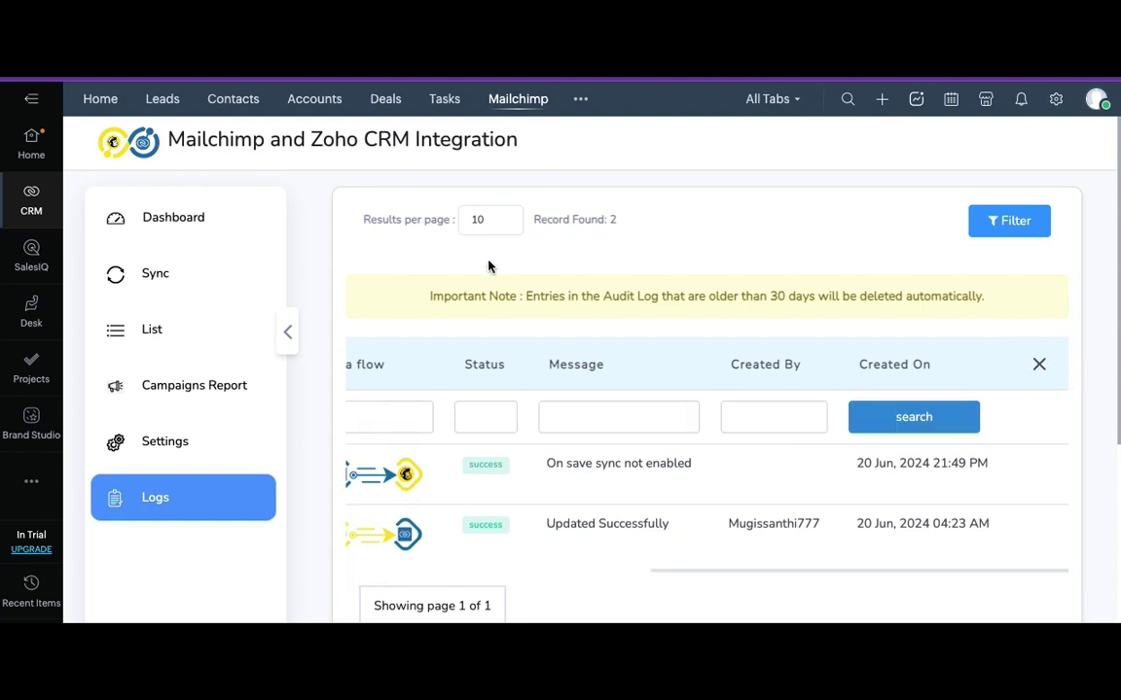